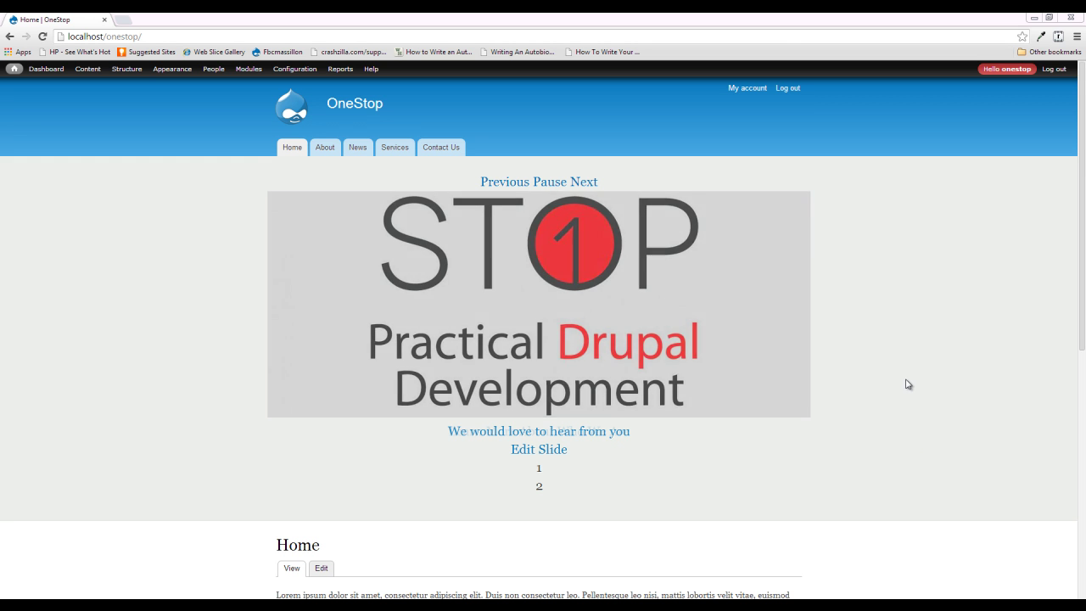
scroll(905, 397, down, 3)
scroll(905, 397, down, 2)
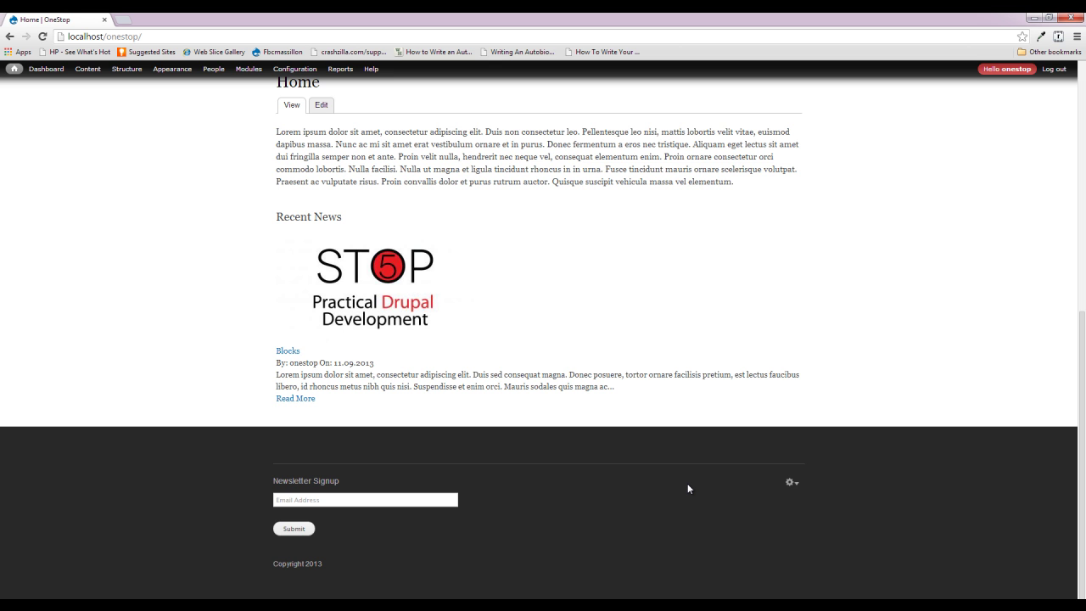
scroll(667, 476, up, 5)
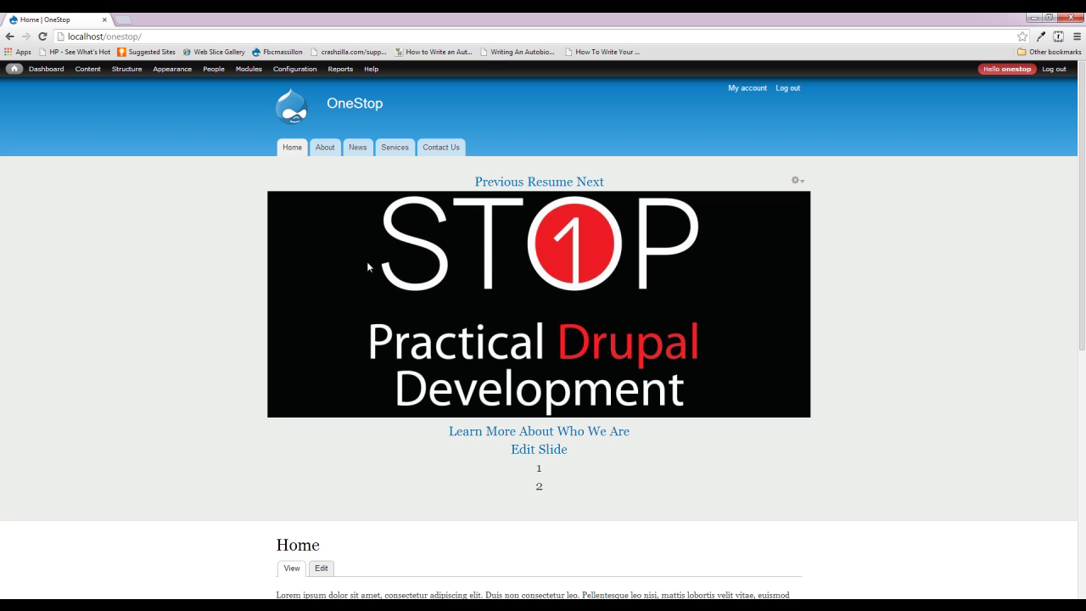
- Start a new content type and name it "Social Media Icon"
mouse_move(126, 68)
mouse_move(129, 96)
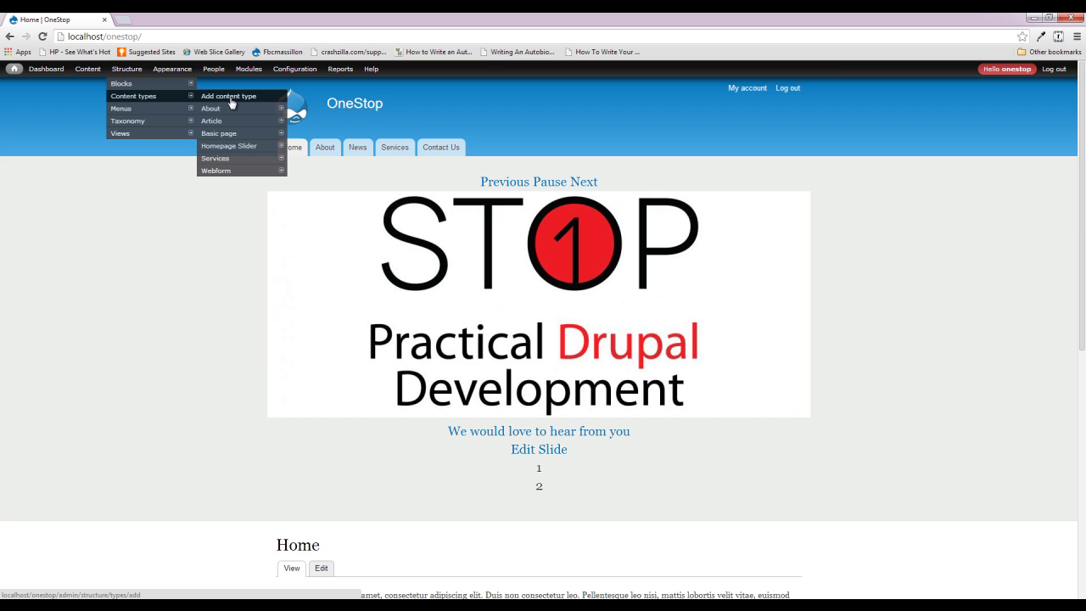
click(230, 100)
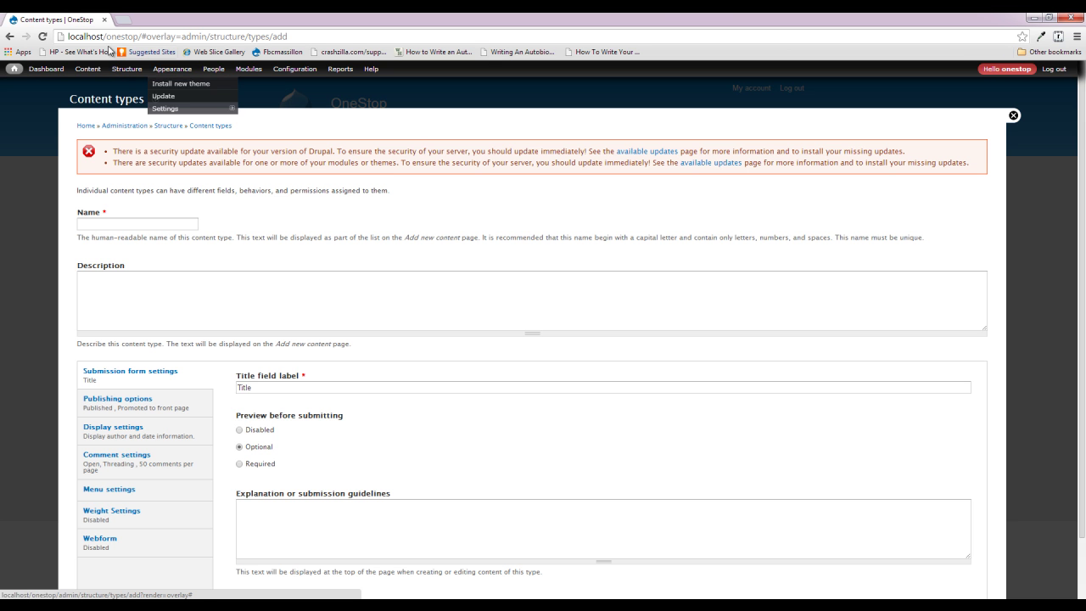
mouse_move(87, 69)
mouse_move(90, 99)
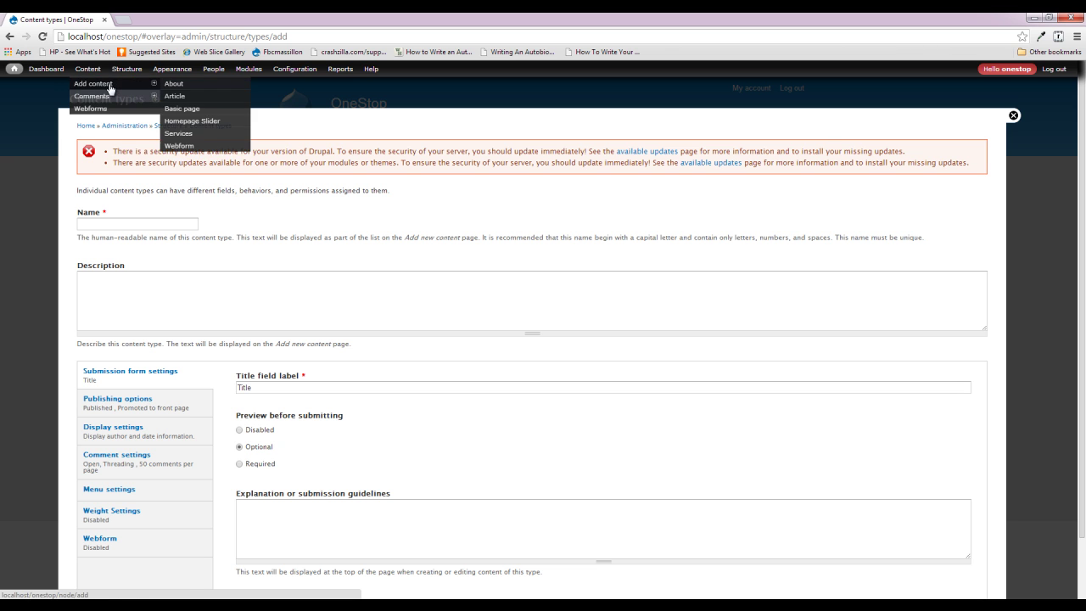
mouse_move(126, 69)
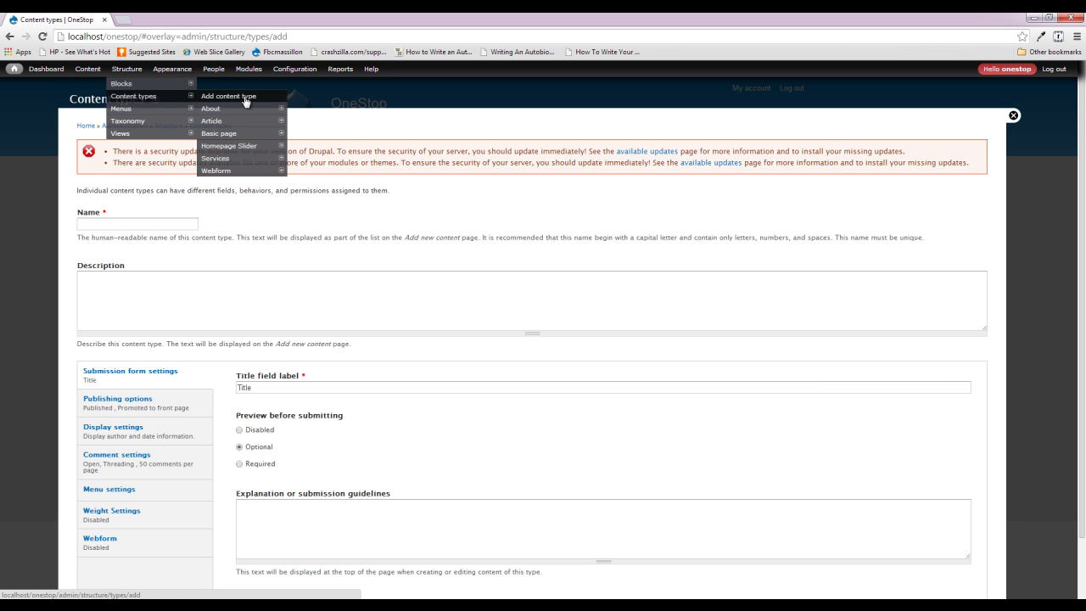
click(153, 224)
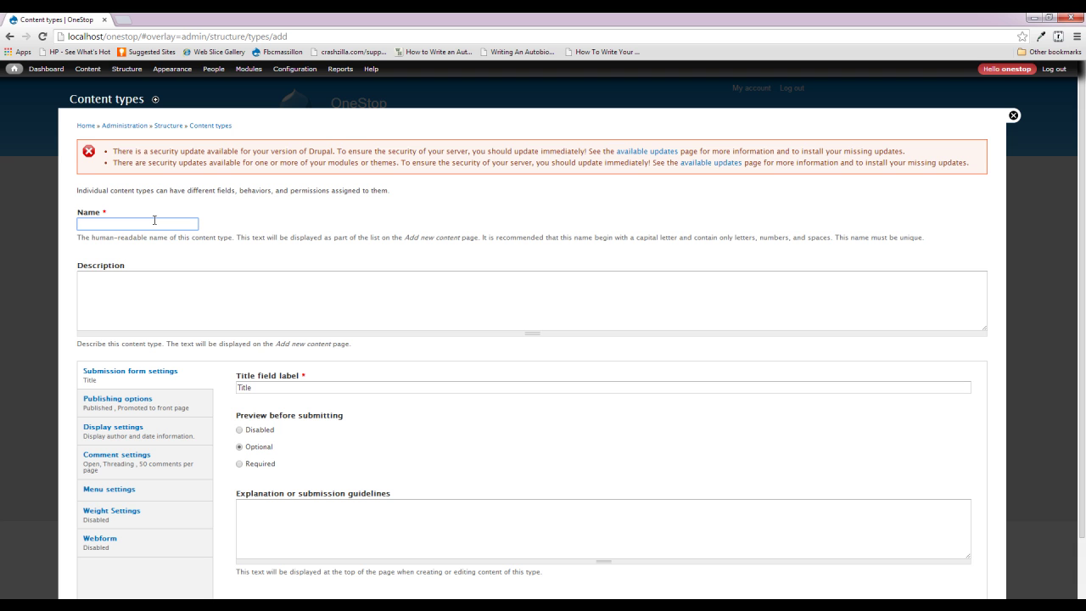
text(Social Media Icon)
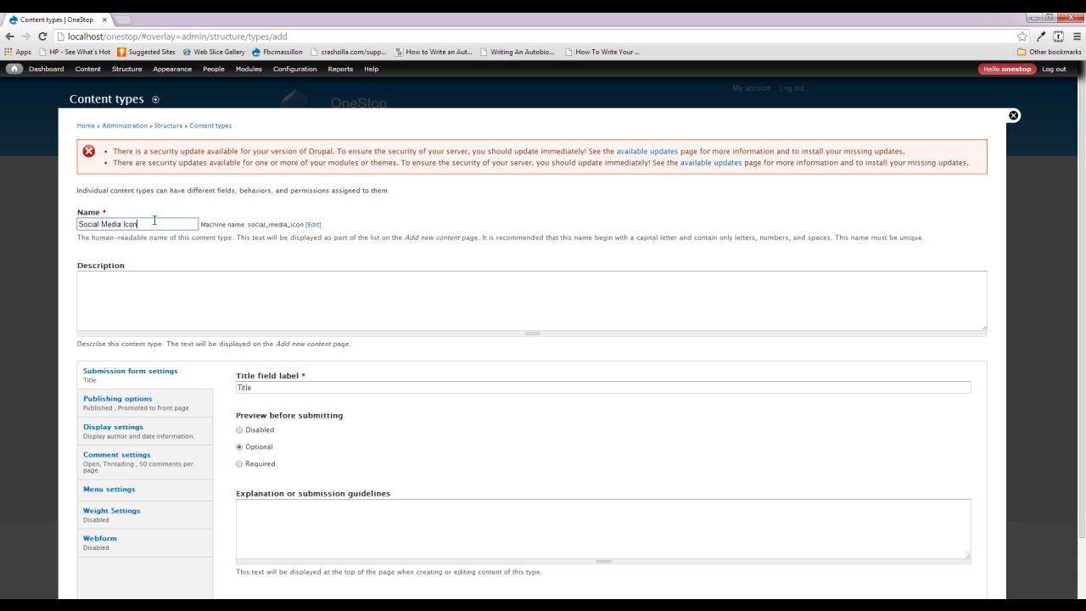
- Describe the content type as "Content of this type will appear as a Social Media Icon in the Footer of the site."
key(Tab)
key(Tab)
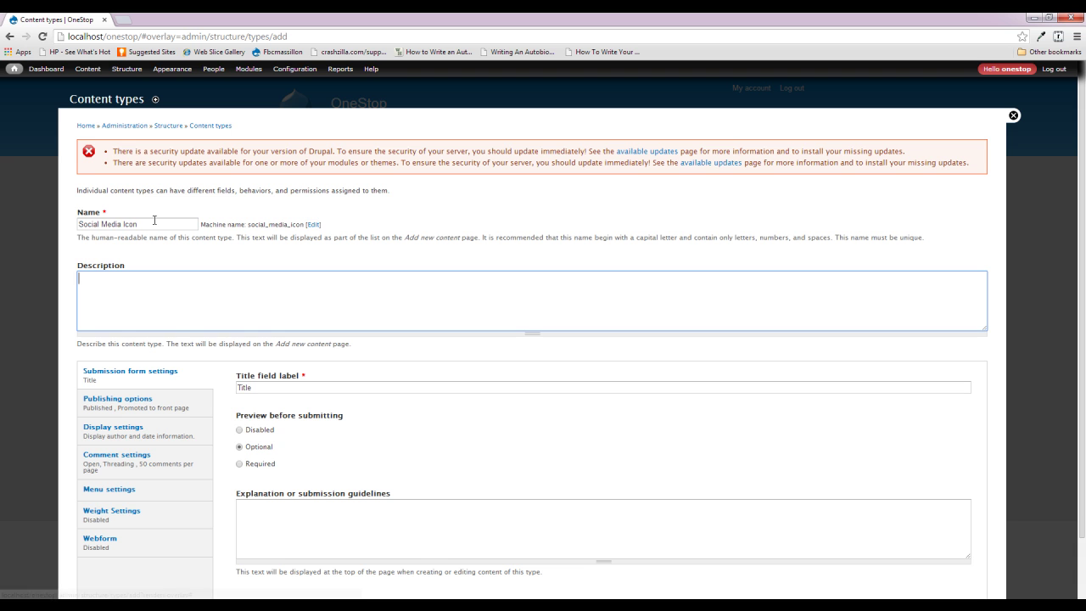
text(Content )
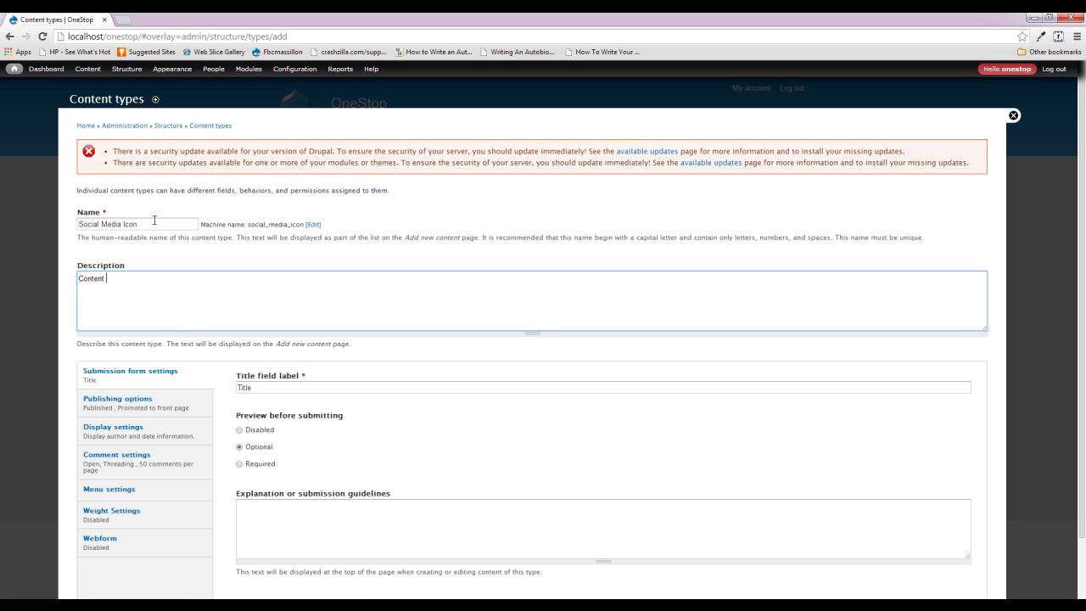
text(of this type will appear as a)
text( Sc)
text(ocial Media )
text(Ico)
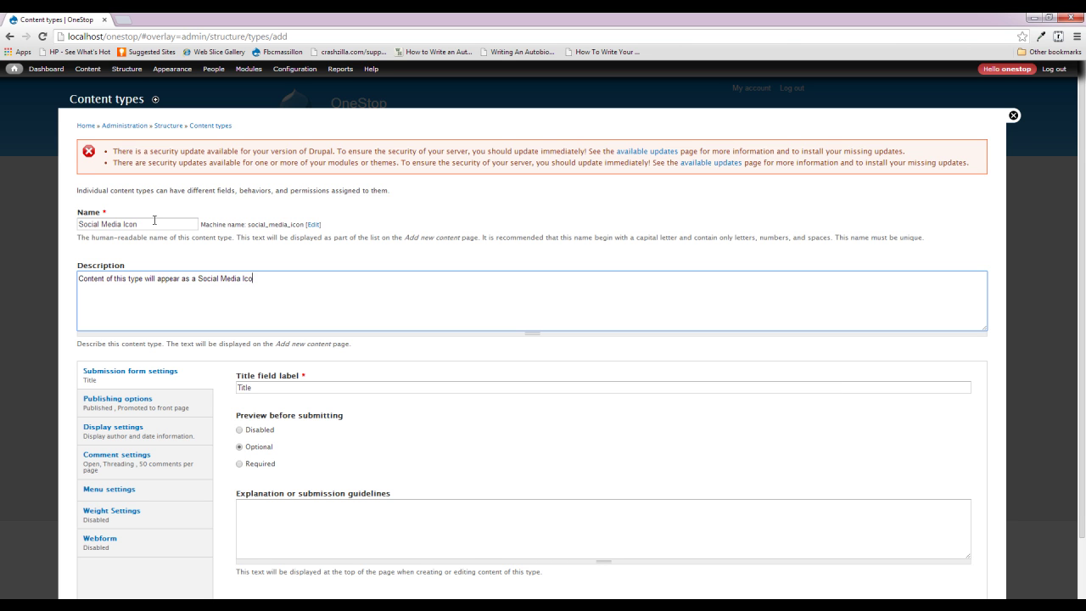
text(n in the Footer of the Site)
key(Left)
key(Left)
key(BackSpace)
text(s)
- Turn off promotion to the front page and the display of author and date information for the content type
click(177, 410)
click(275, 408)
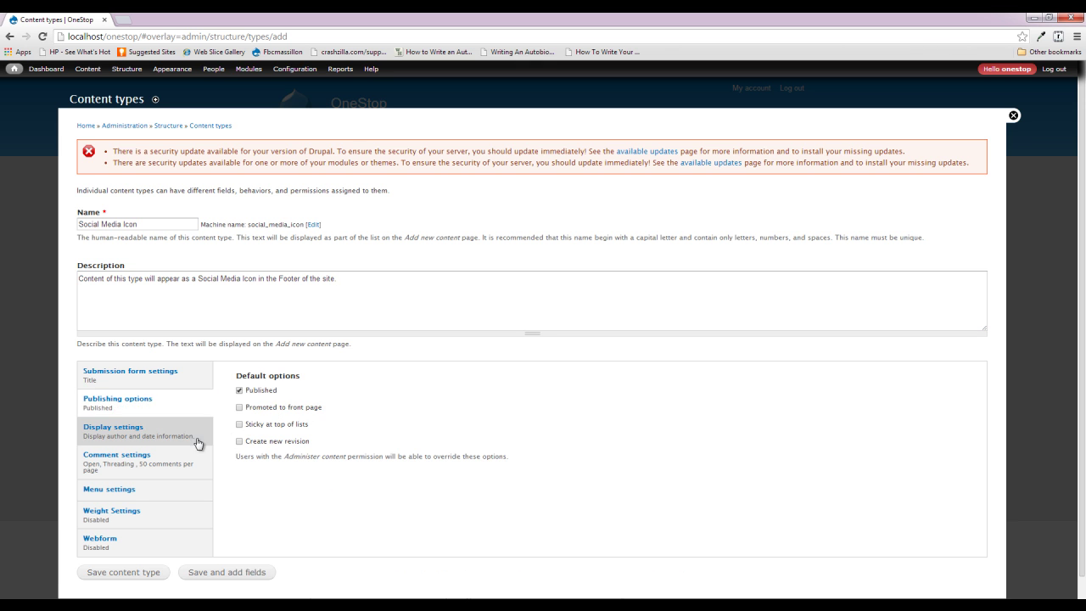
click(197, 443)
click(270, 378)
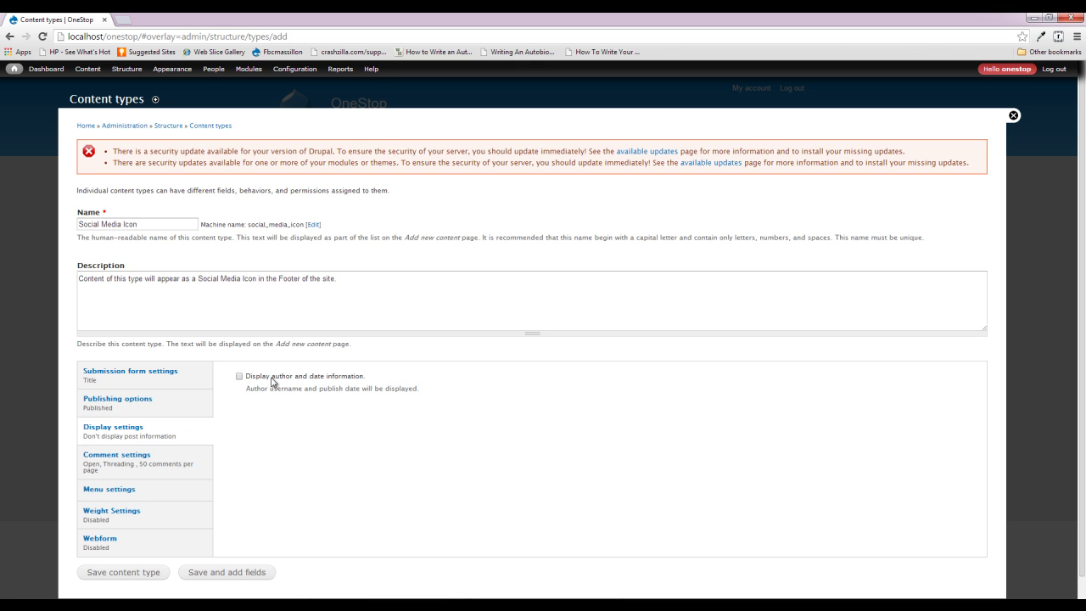
- Set the default comment setting for new content to Closed
click(181, 463)
click(259, 389)
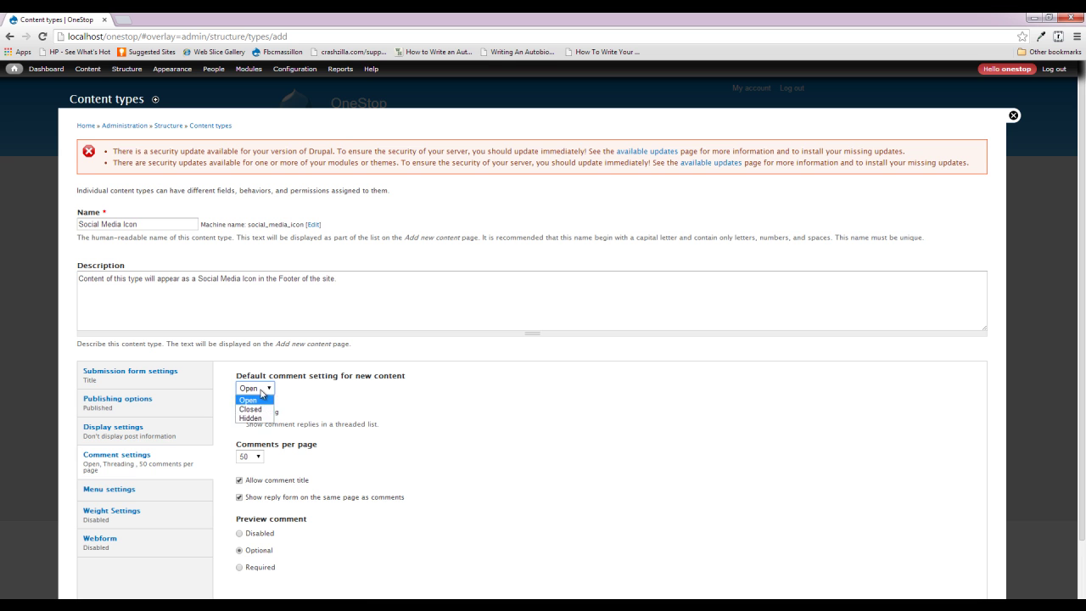
click(268, 411)
- Enable weight for the content type with a weight range of ±10
click(192, 498)
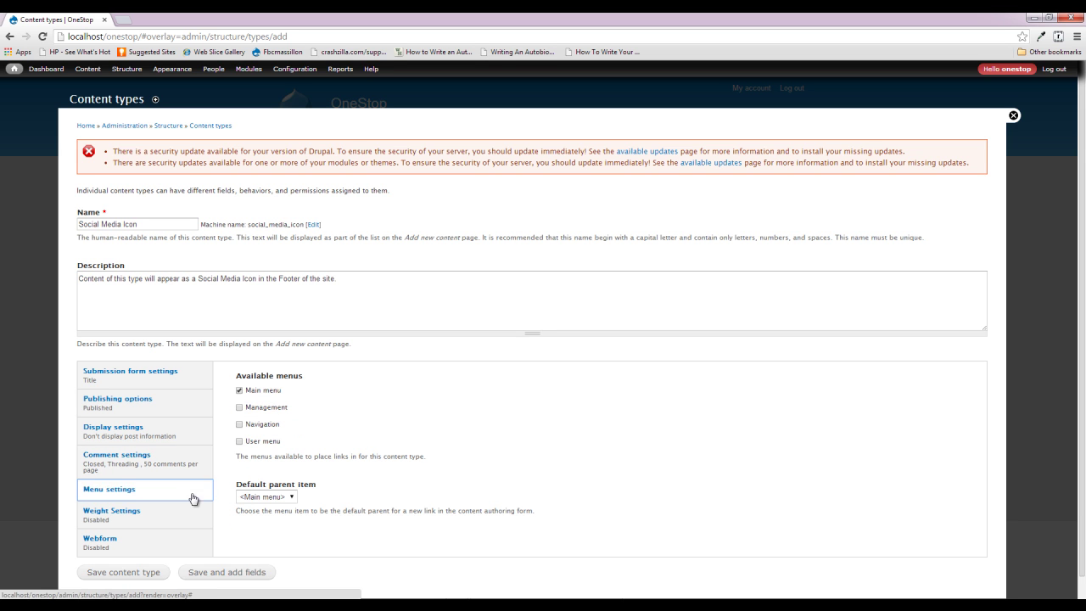
click(146, 513)
click(240, 407)
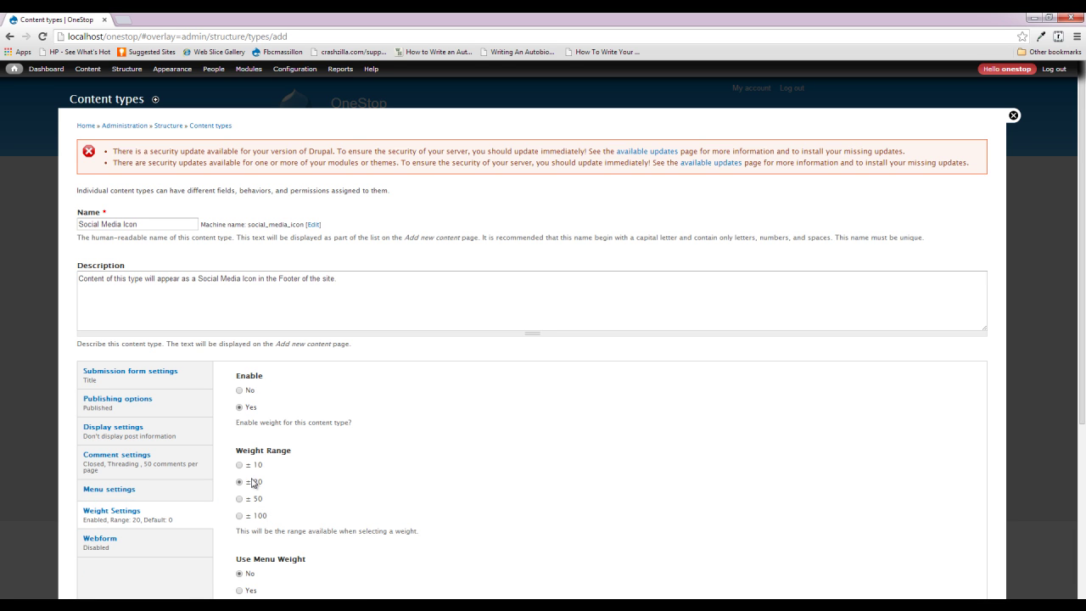
click(240, 465)
- Save the content type, continue to its fields and delete the Body field
scroll(333, 422, down, 1)
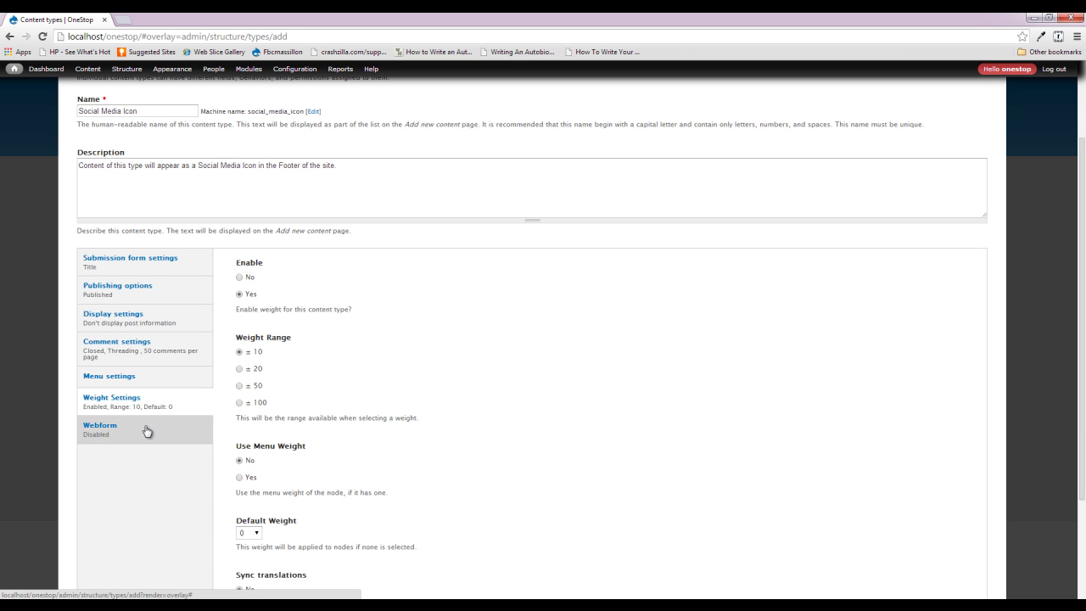
scroll(133, 478, down, 2)
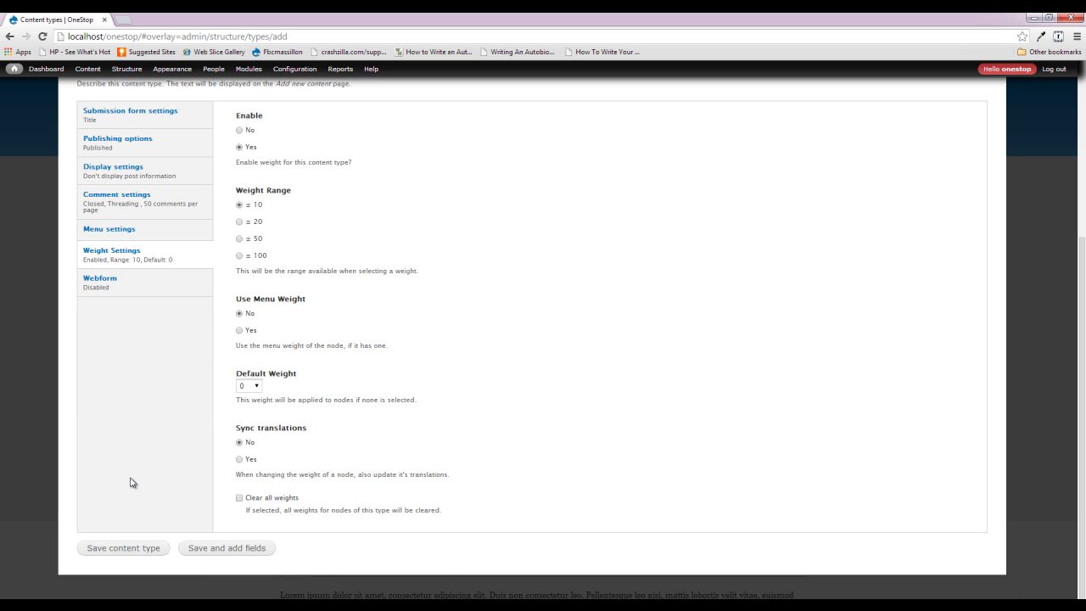
click(236, 553)
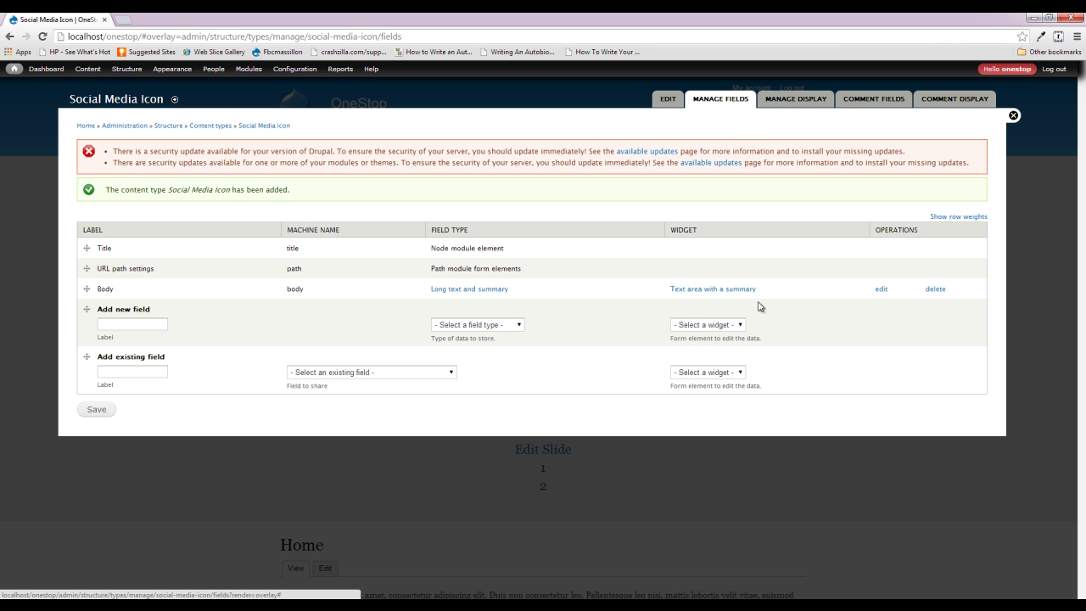
click(934, 289)
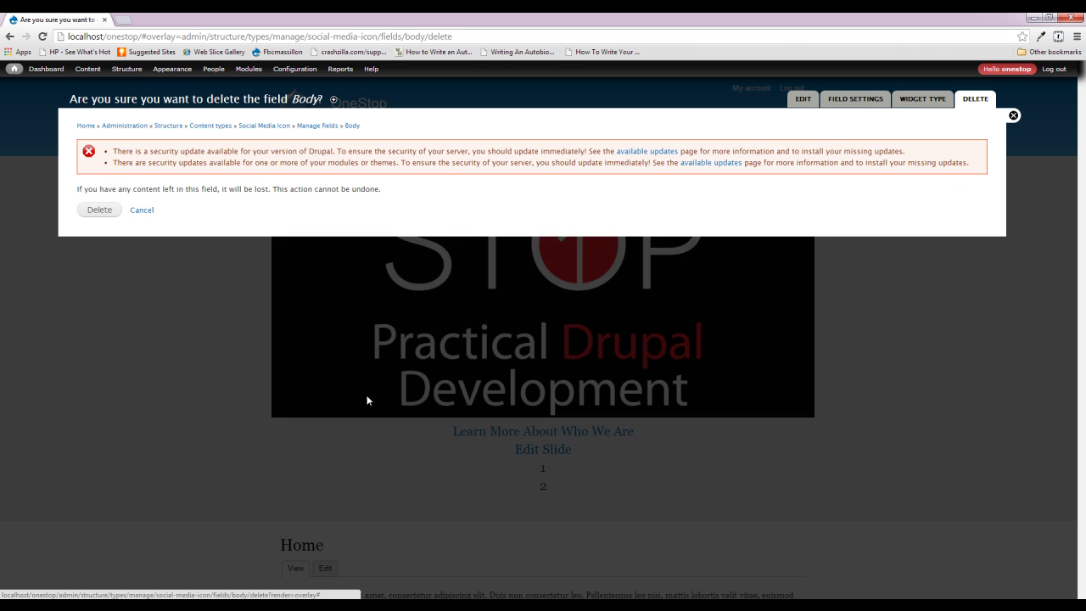
click(106, 210)
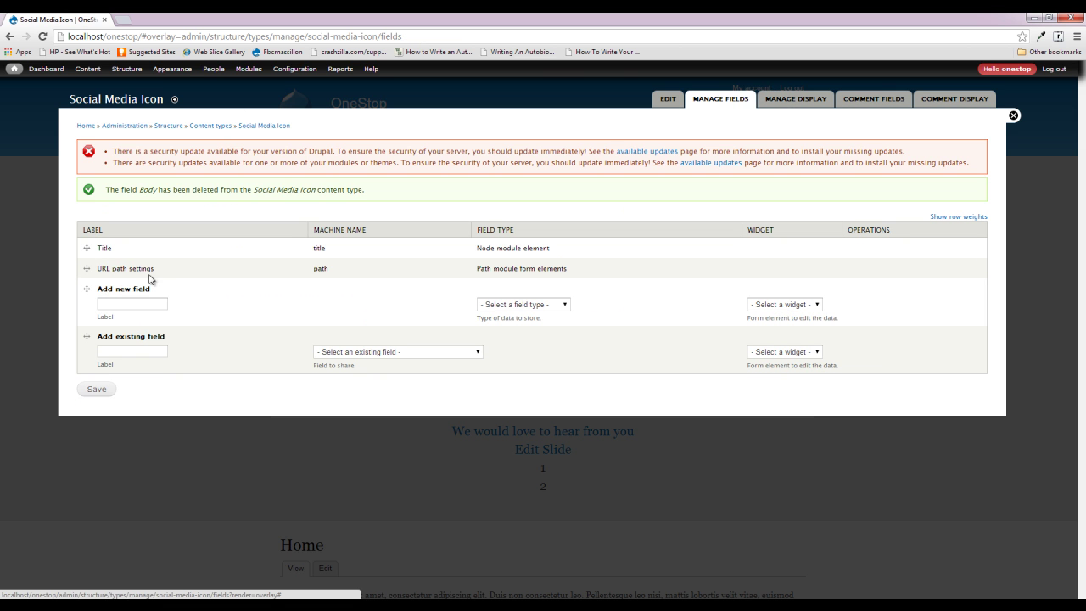
- Add a new Image-type field labelled "Image" with the machine name field_social_image, and save its initial field settings
click(153, 303)
text(Image)
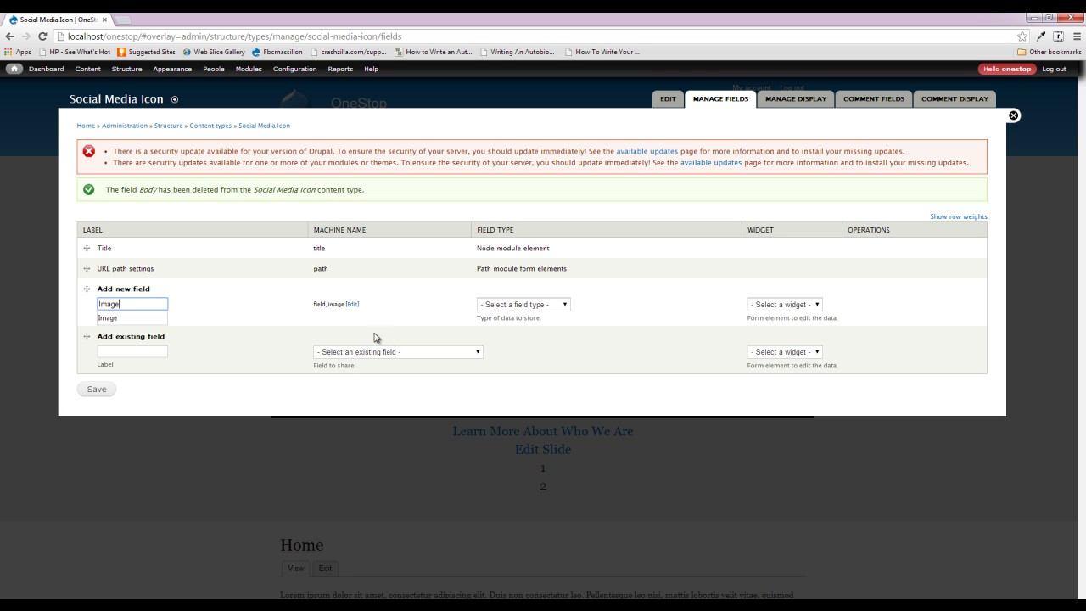
click(352, 304)
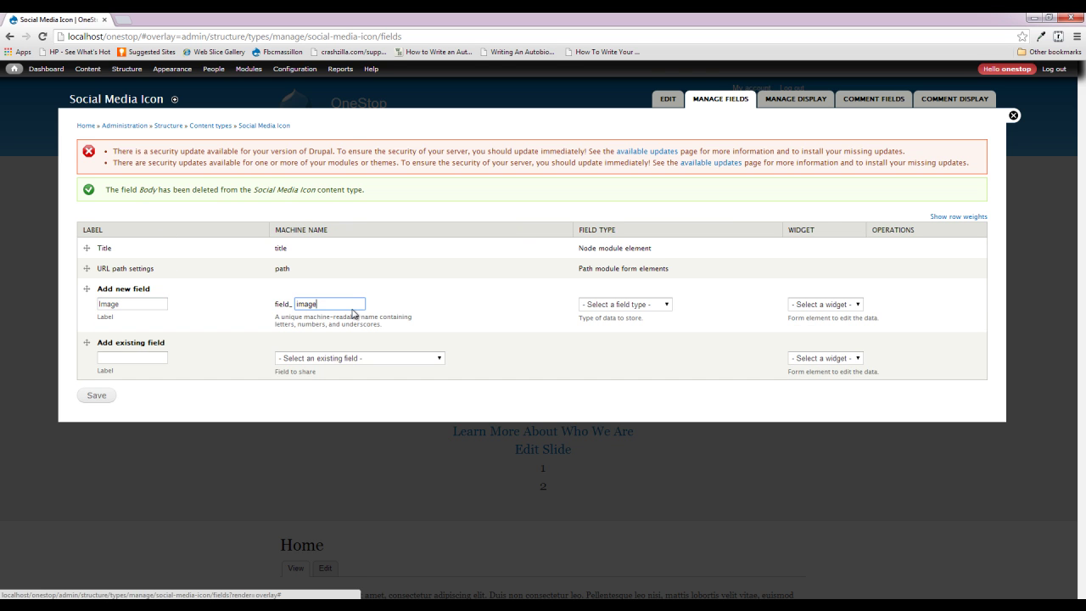
text(social_)
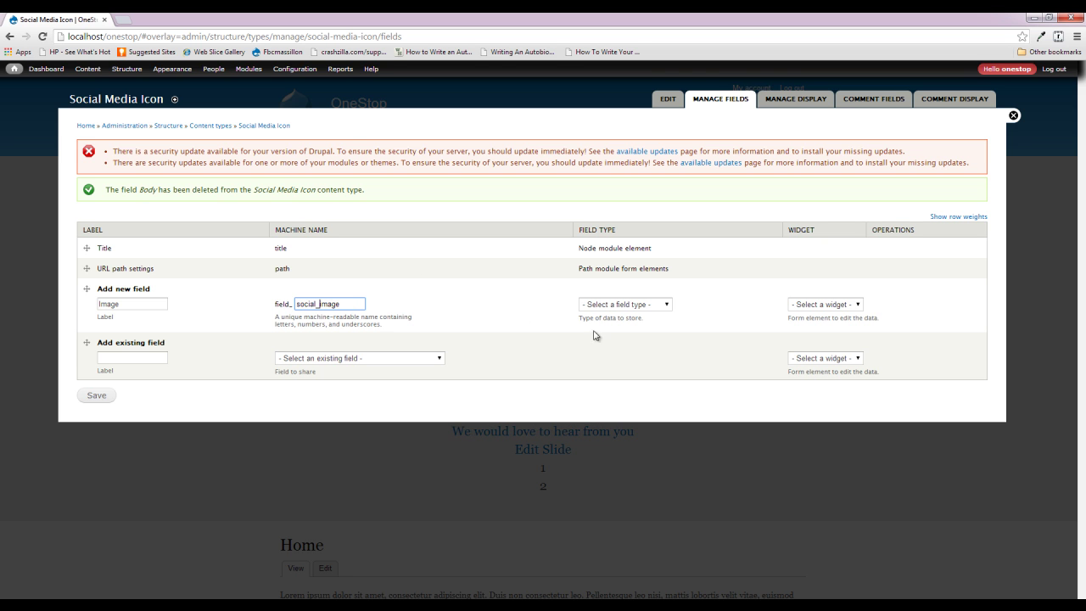
click(616, 307)
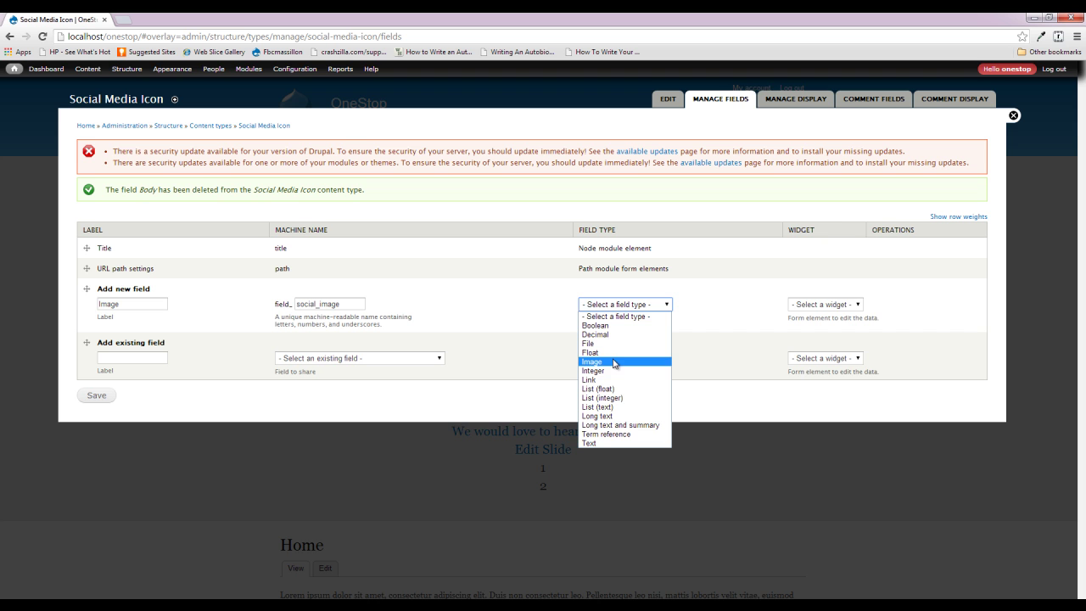
click(615, 363)
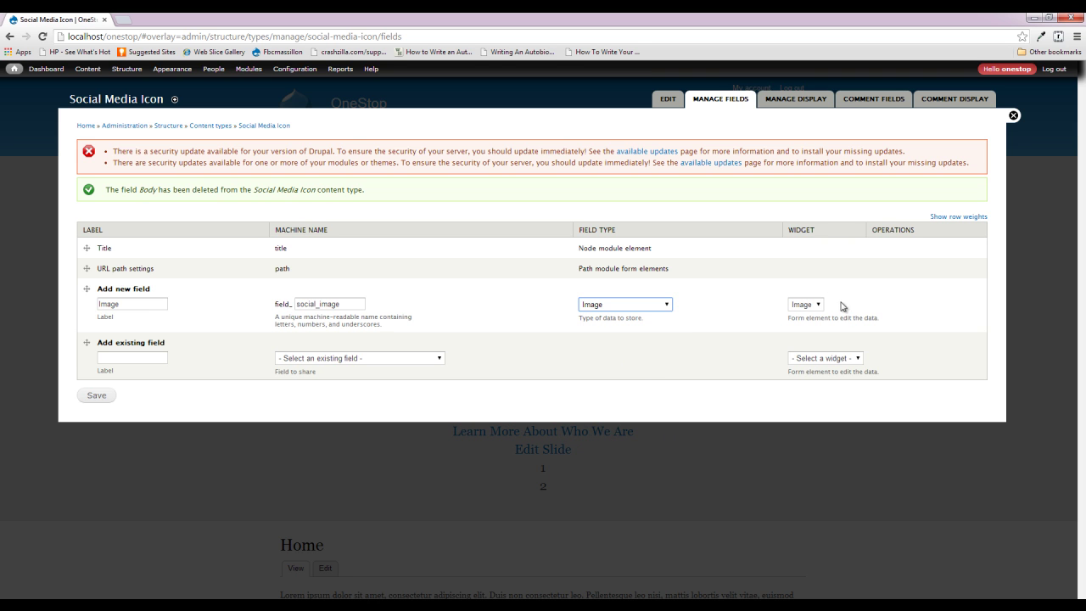
click(113, 399)
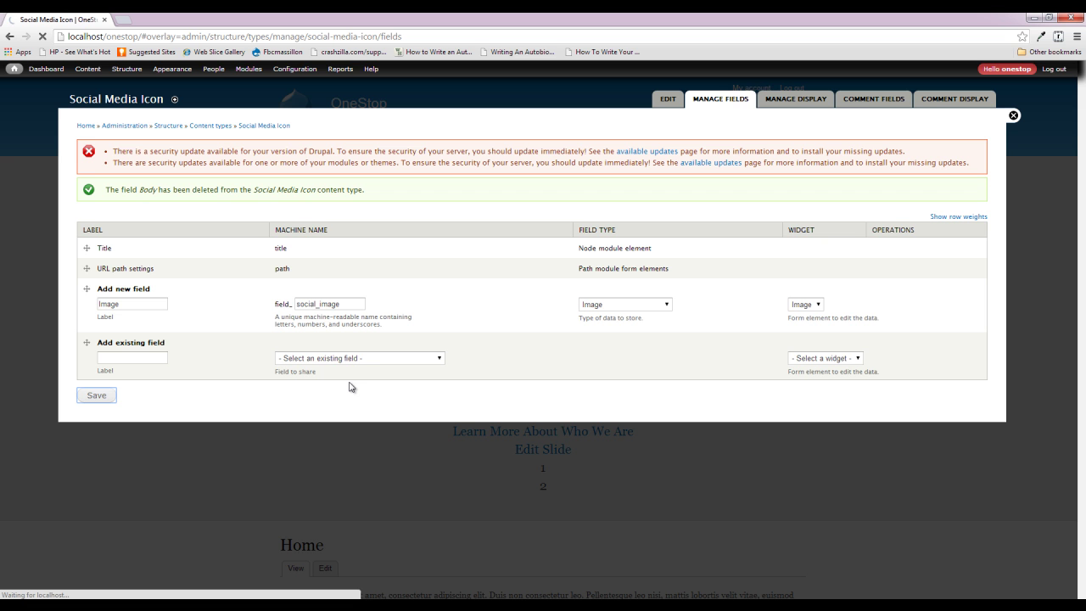
click(143, 370)
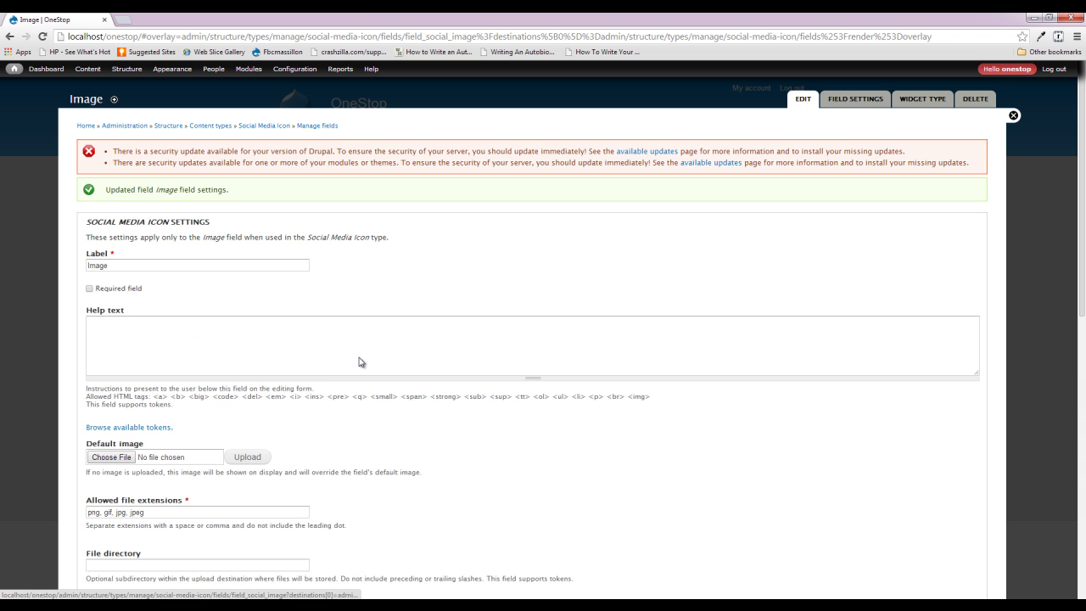
- Enable the Alt and Title fields for the Image field and save its settings
scroll(359, 362, down, 5)
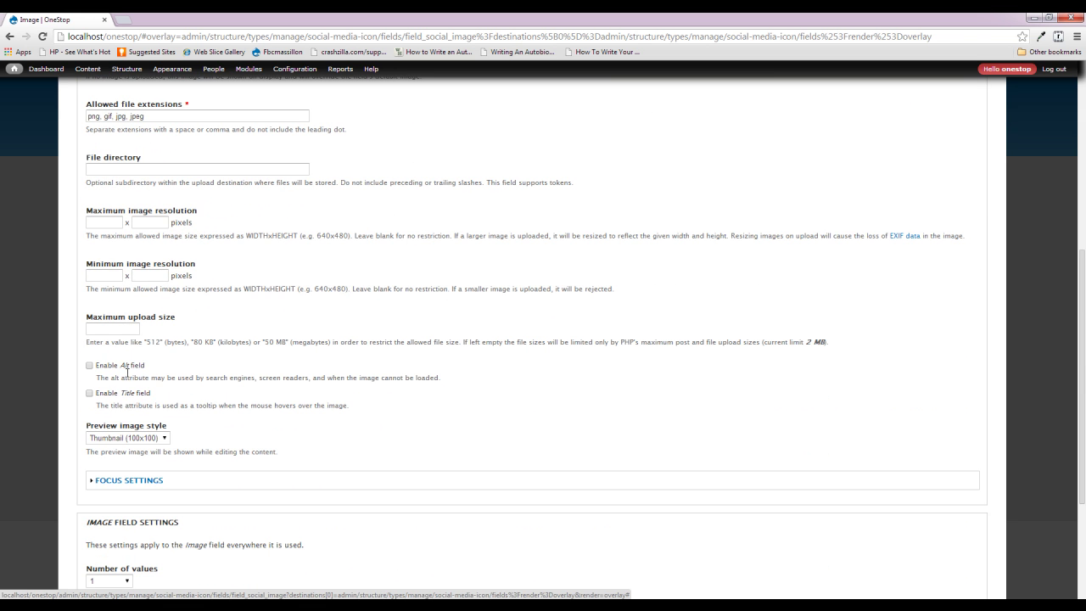
click(134, 367)
scroll(187, 381, down, 2)
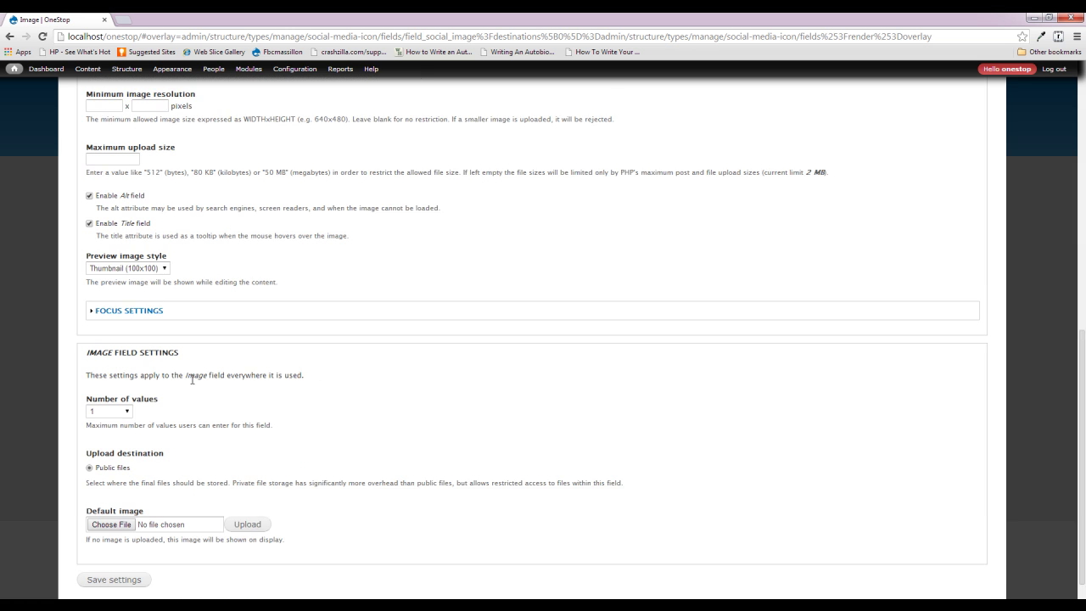
click(136, 548)
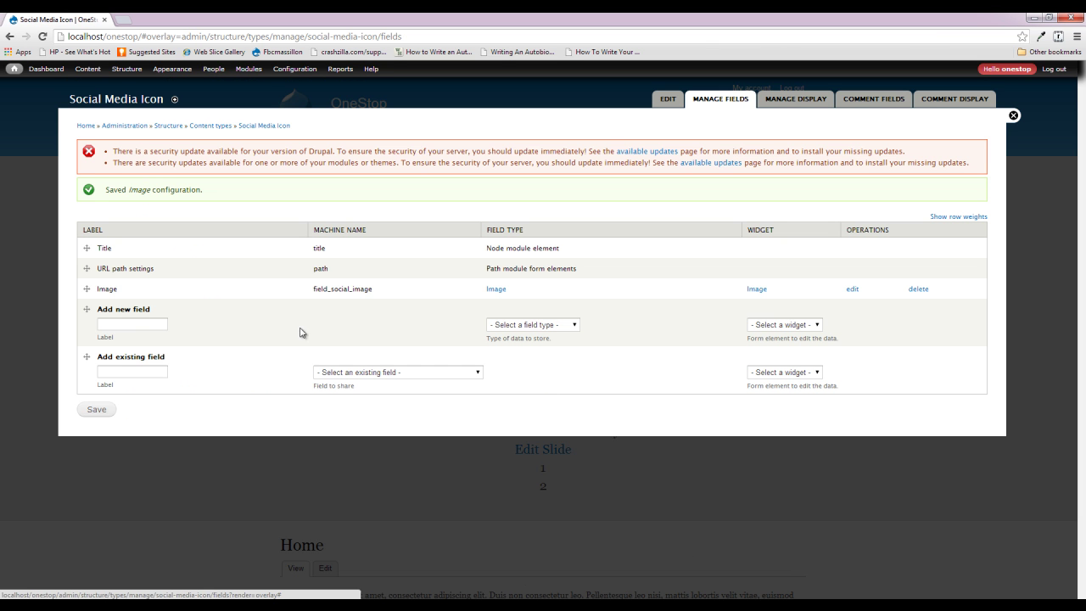
- Add a new Link-type field labelled "Link" with the machine name field_social_link, and save its initial field settings
click(157, 324)
text(Link)
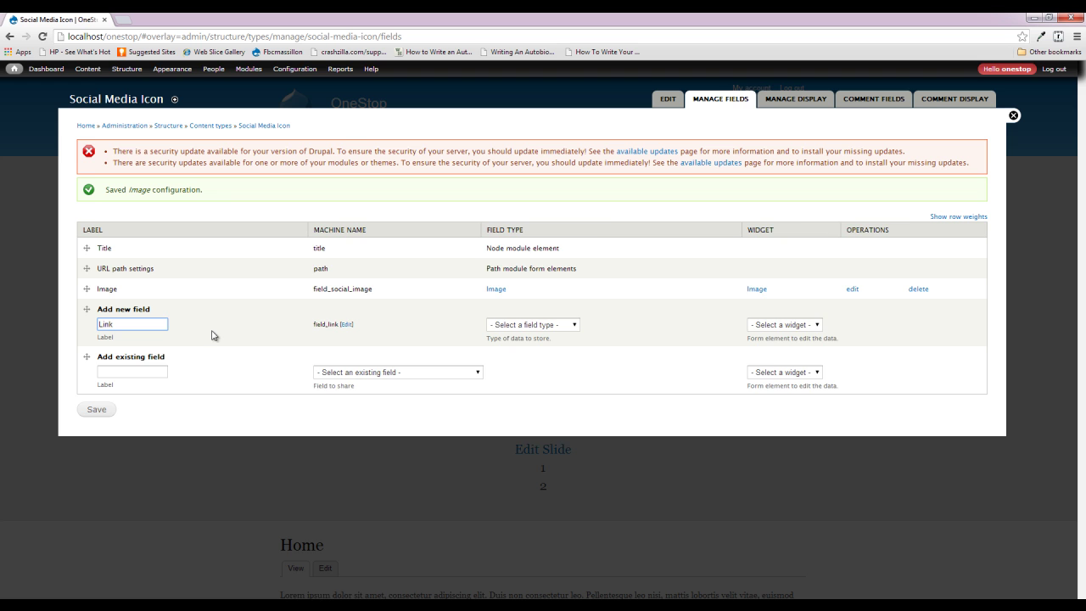
key(Tab)
key(Return)
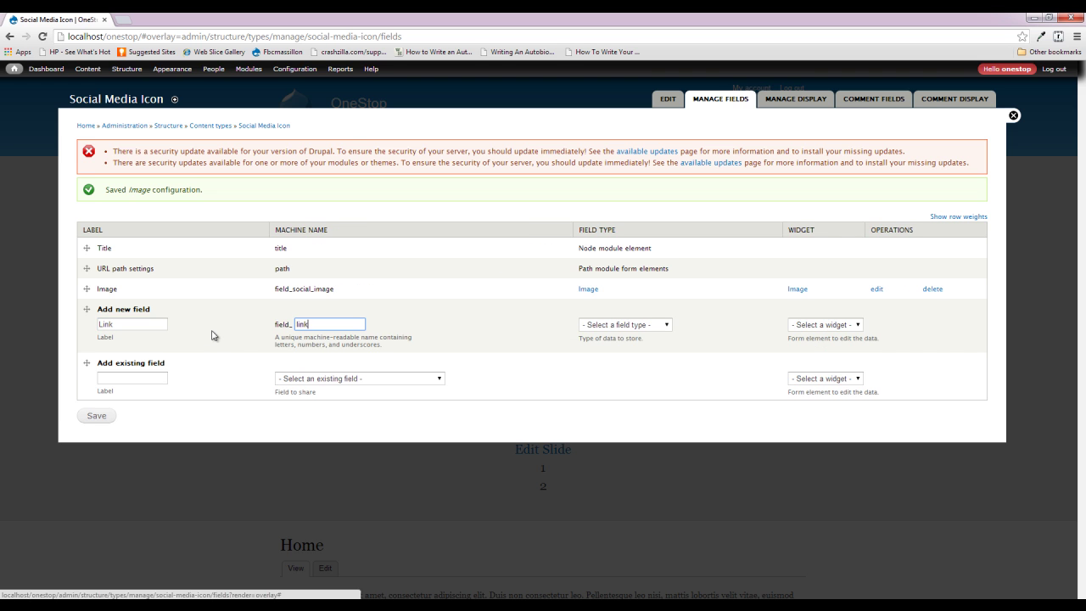
text(social_)
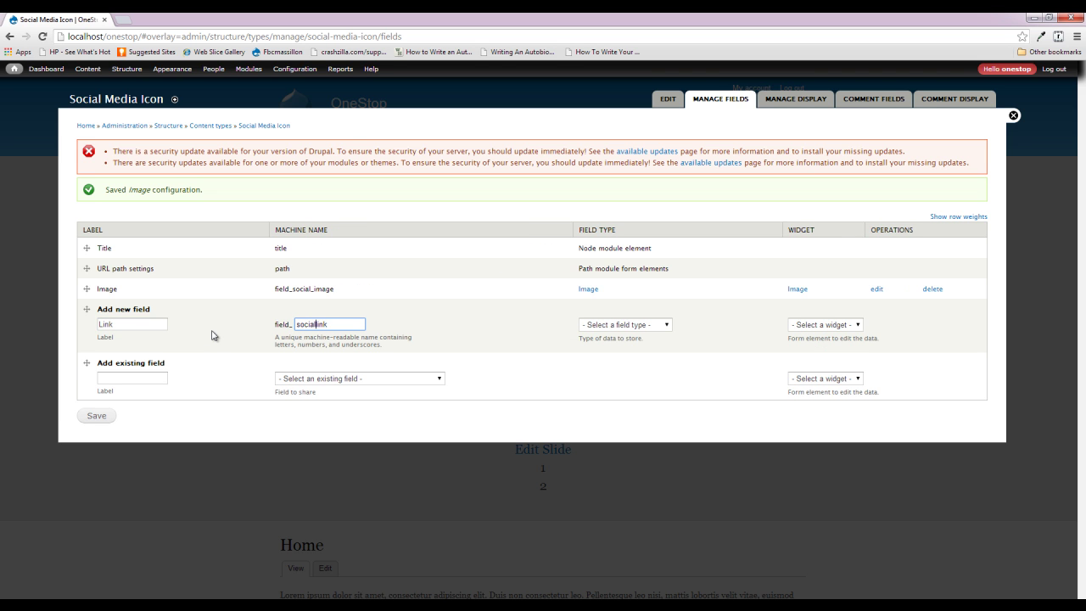
click(650, 327)
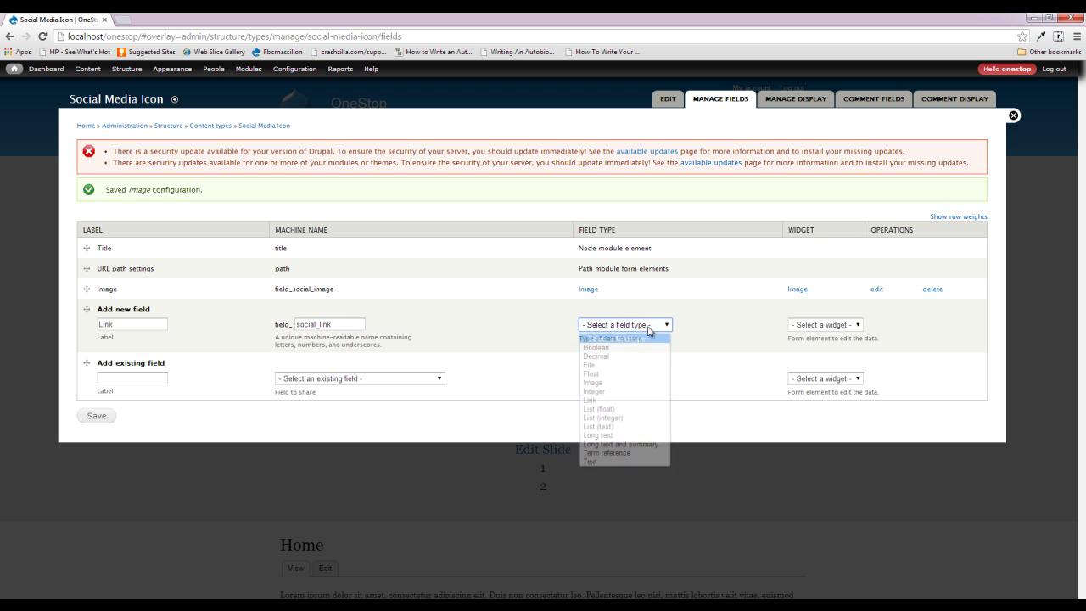
click(606, 402)
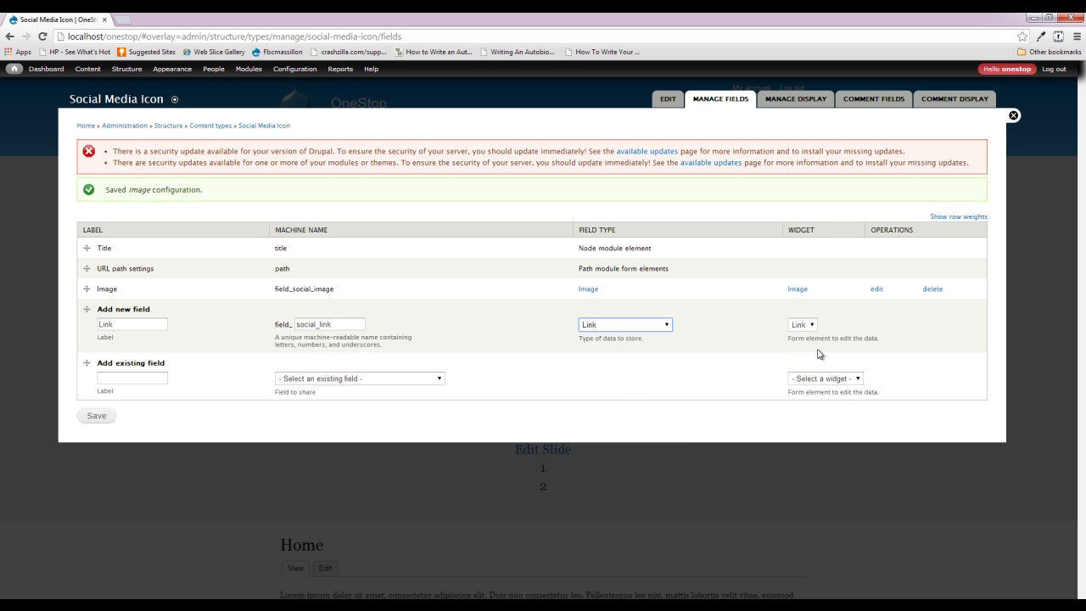
click(96, 416)
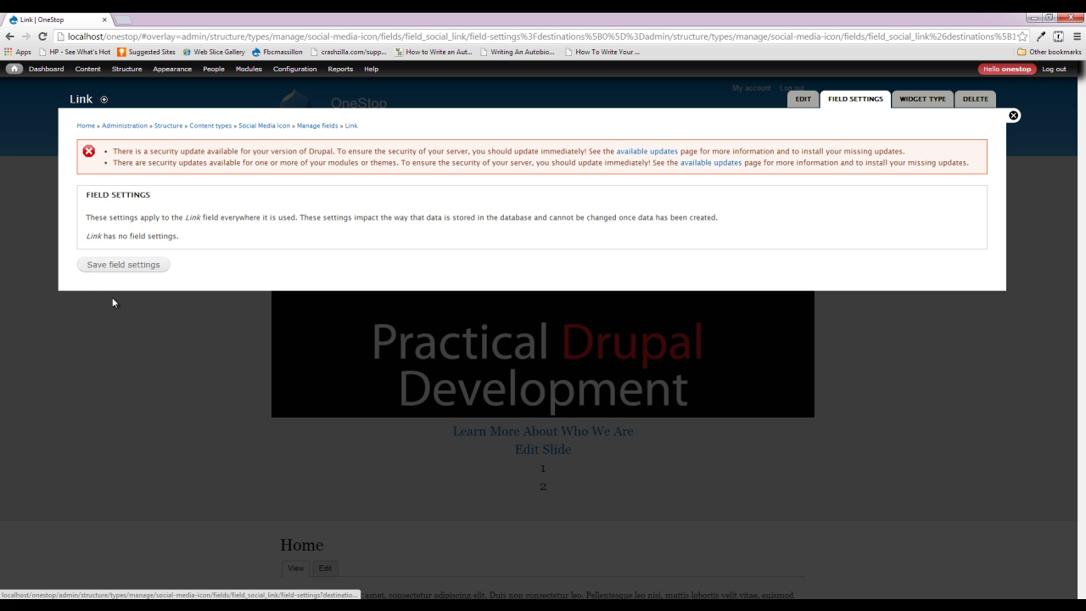
click(110, 264)
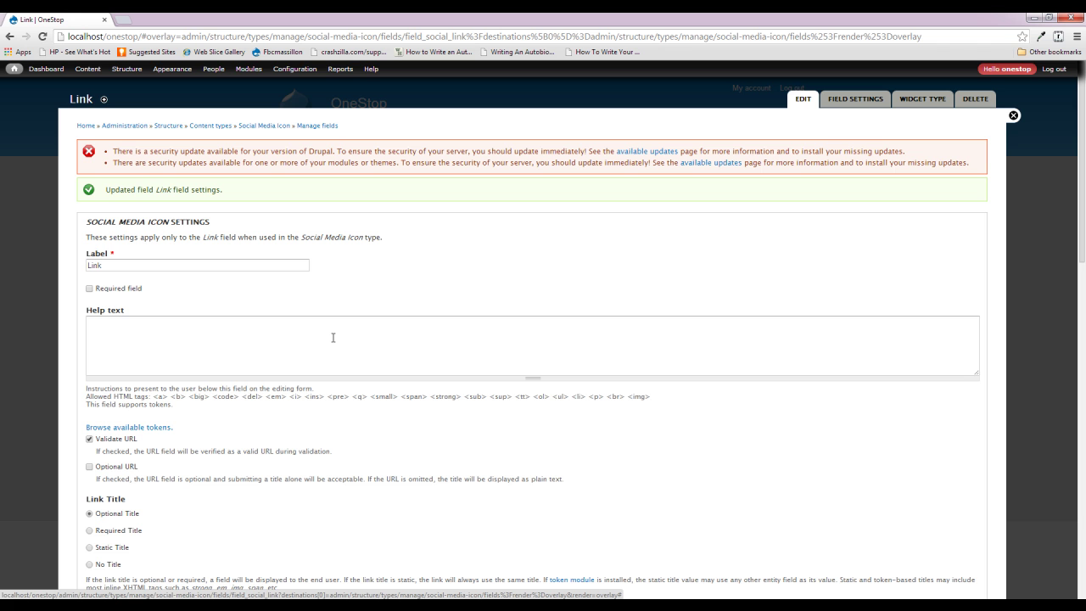
- Set the Link field's link title option to No Title, save its settings and close the content type administration
scroll(212, 388, down, 3)
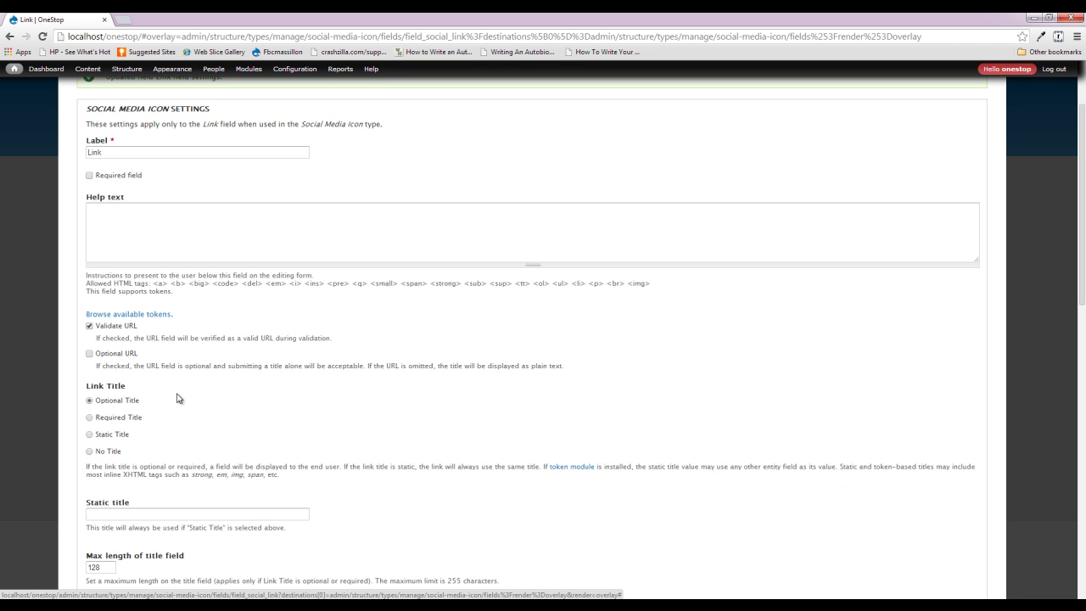
click(109, 452)
scroll(329, 436, down, 10)
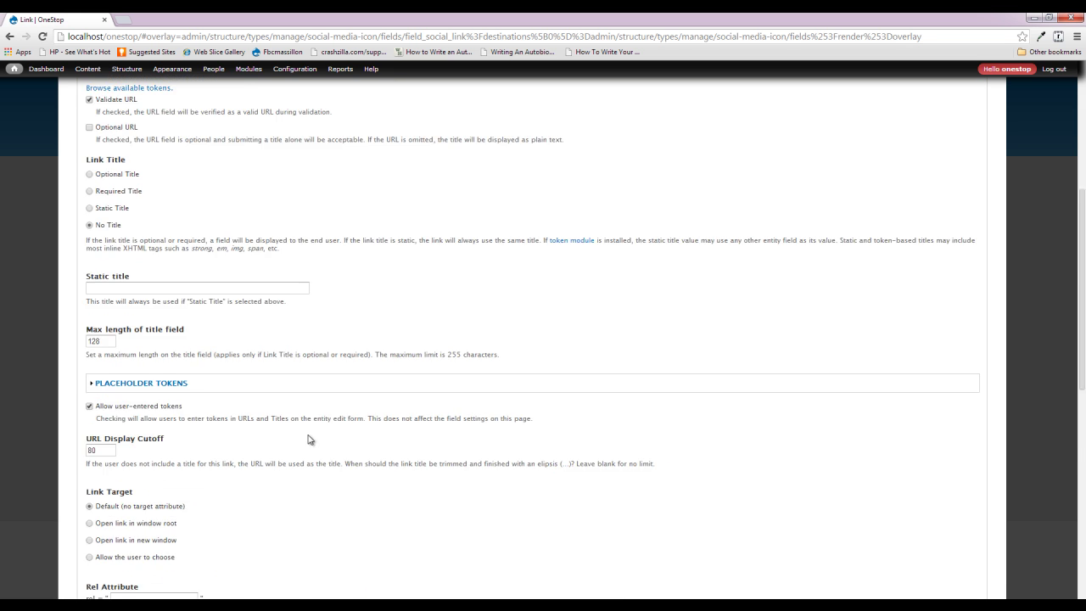
click(134, 548)
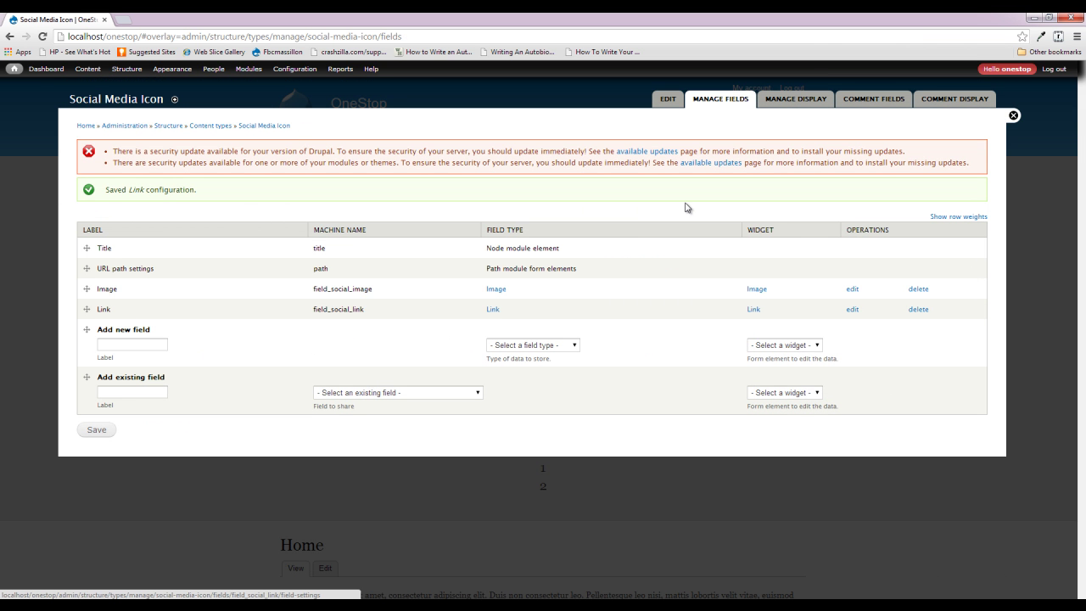
click(1014, 117)
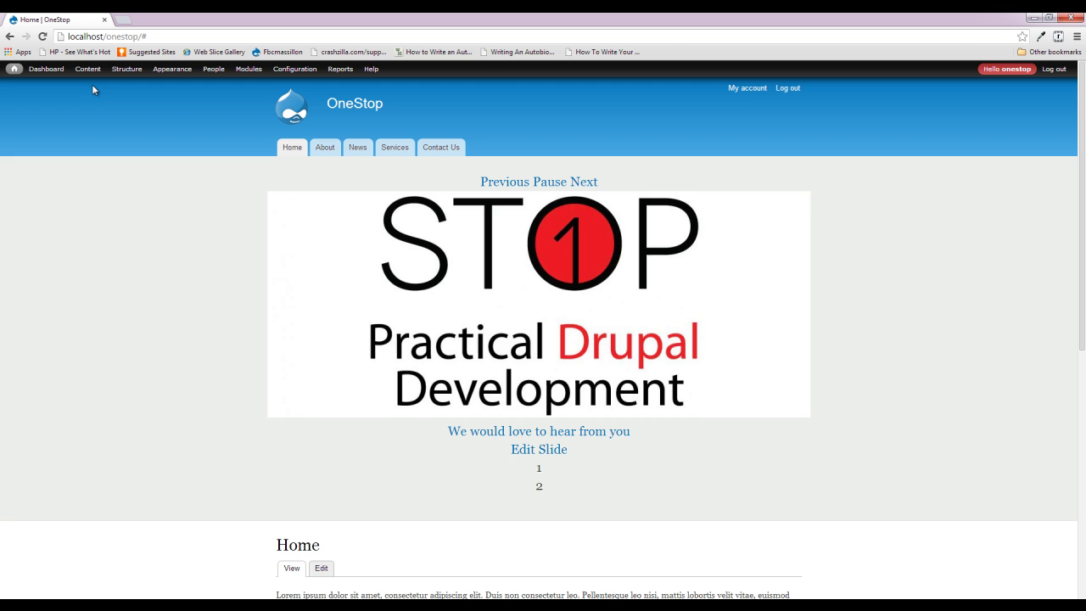
- Start a new Social Media Icon content item and title it "Facebook"
mouse_move(86, 76)
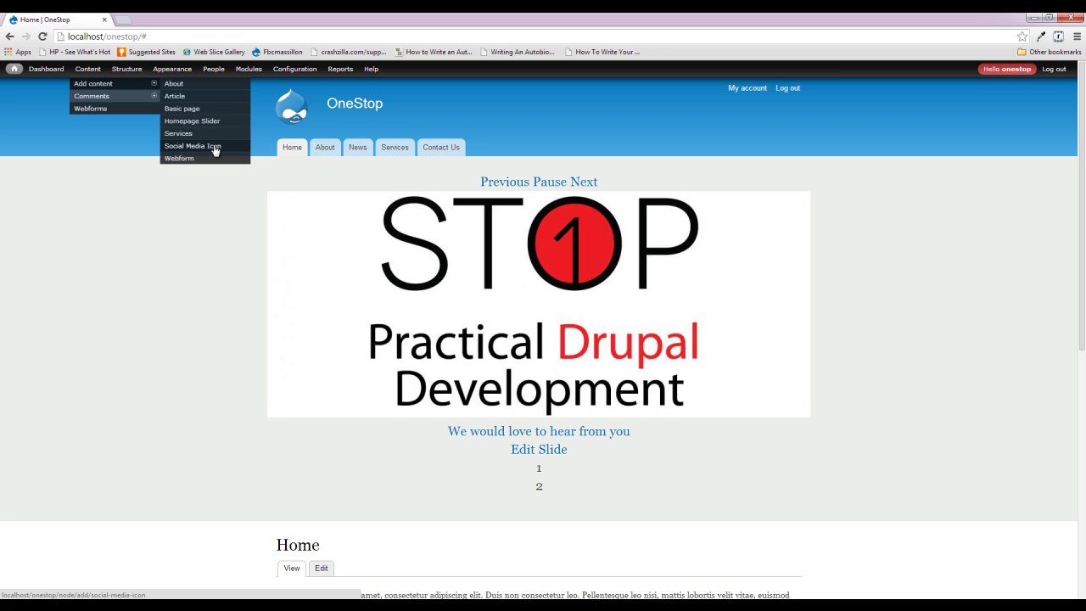
click(215, 150)
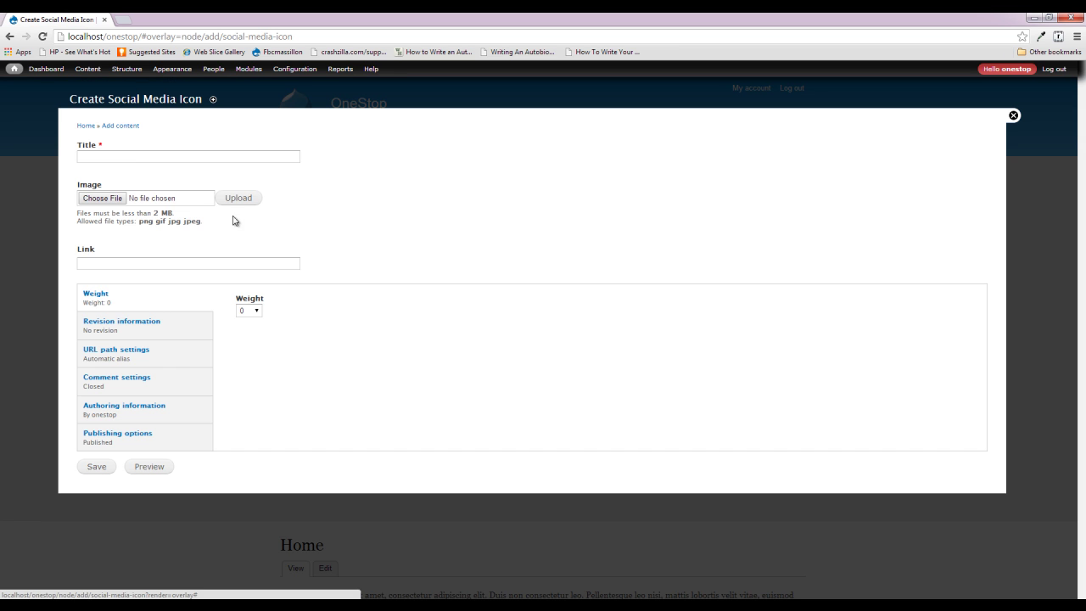
click(186, 156)
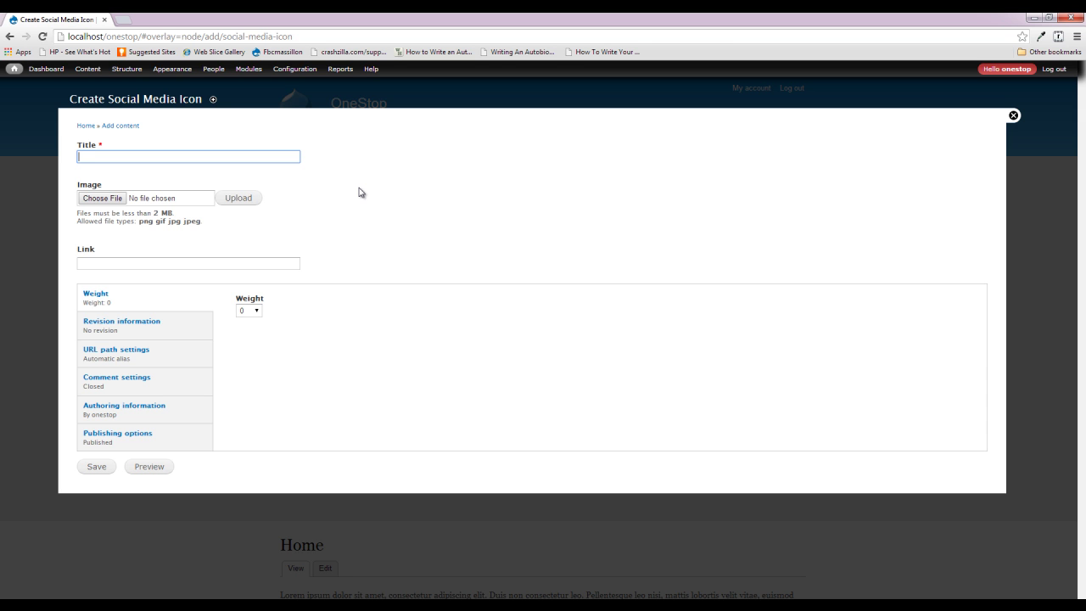
text(F)
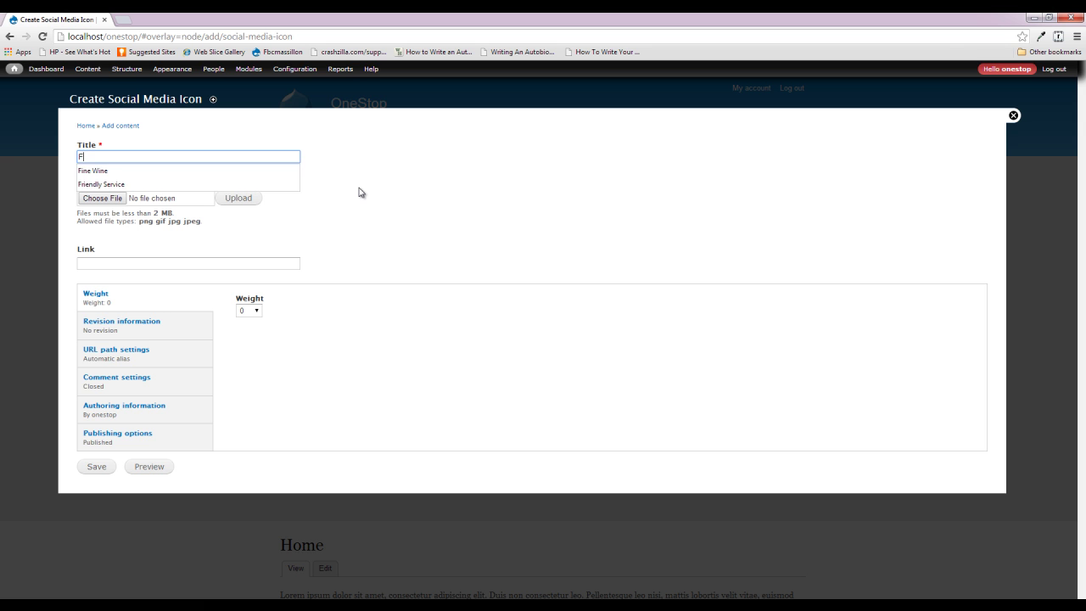
text(acebook)
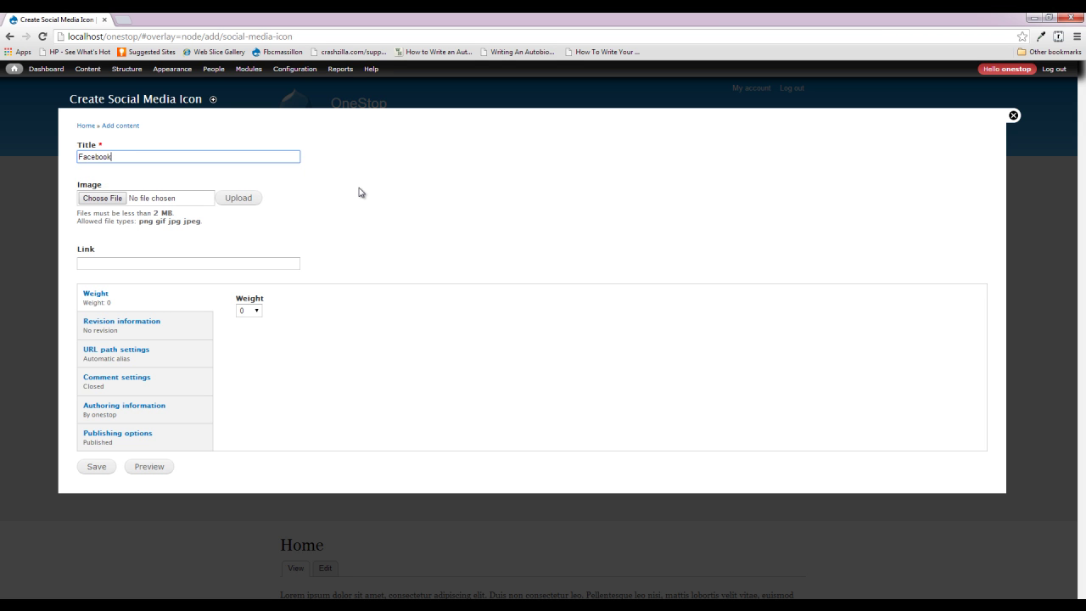
- Upload facebook.png from the Desktop folder as the Facebook icon's image
click(91, 199)
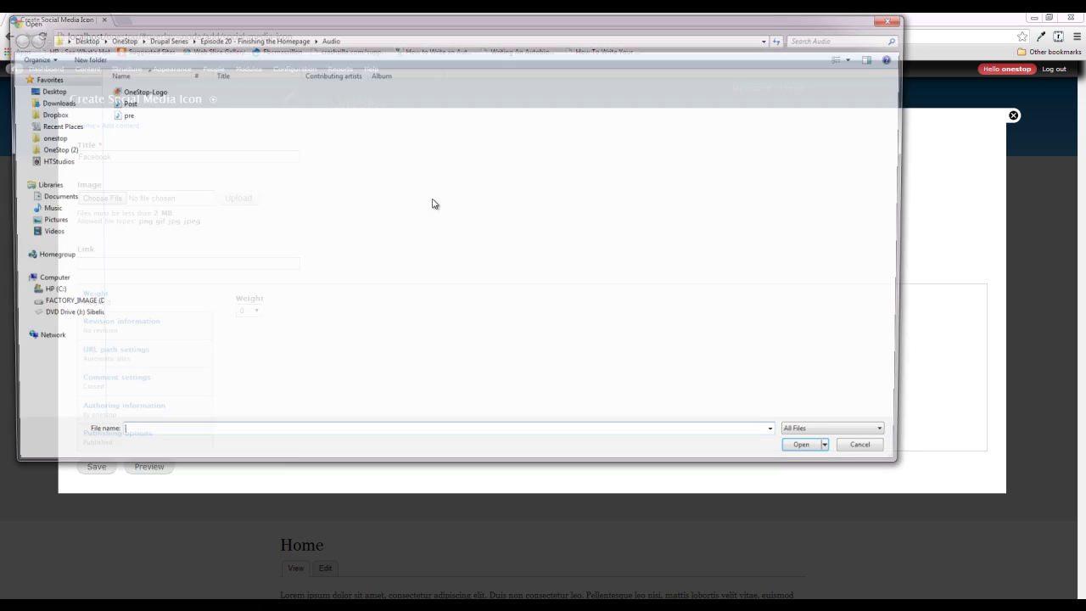
click(59, 90)
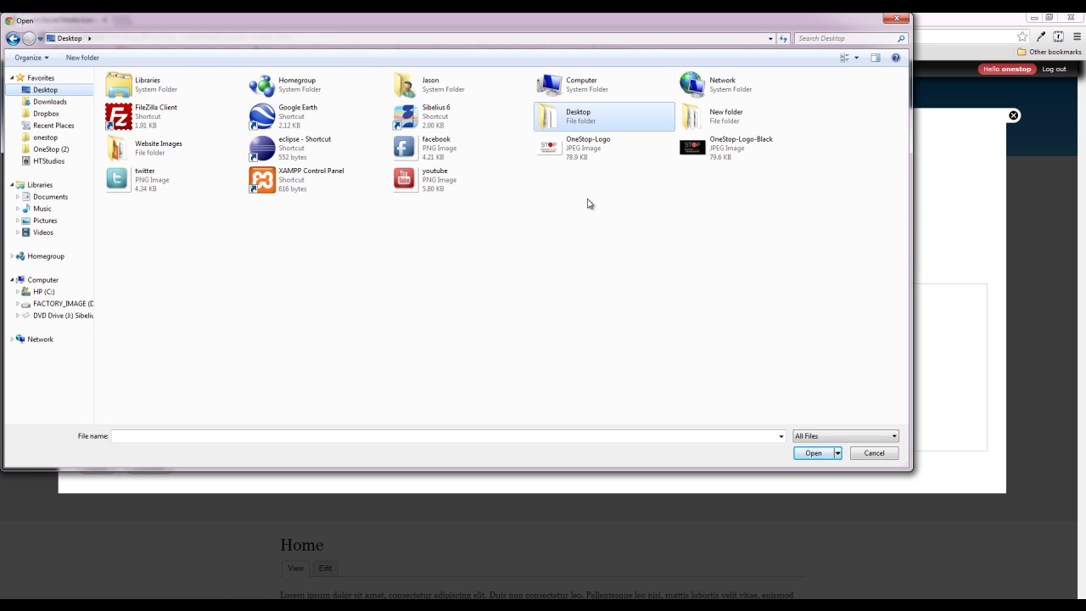
double_click(458, 162)
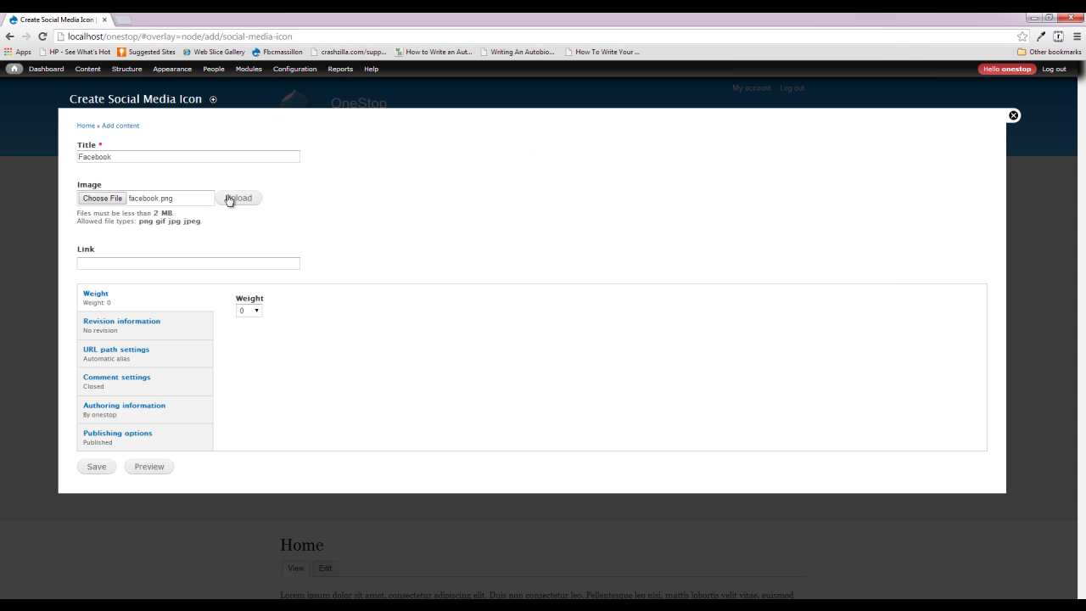
click(234, 200)
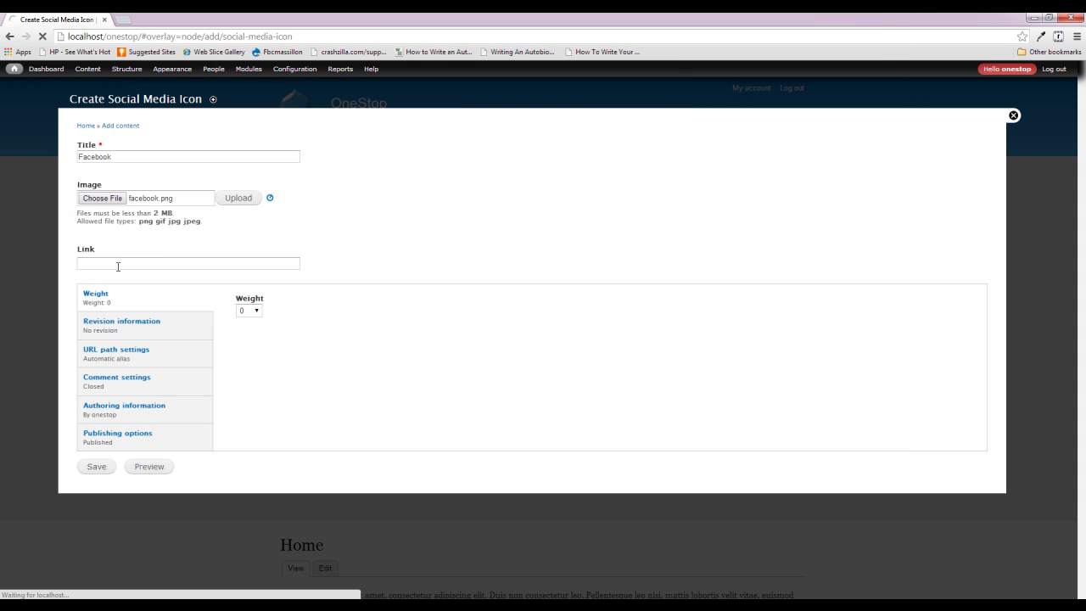
- Set the Facebook icon's link to facebook.com and its weight to -10, and save the item
click(186, 326)
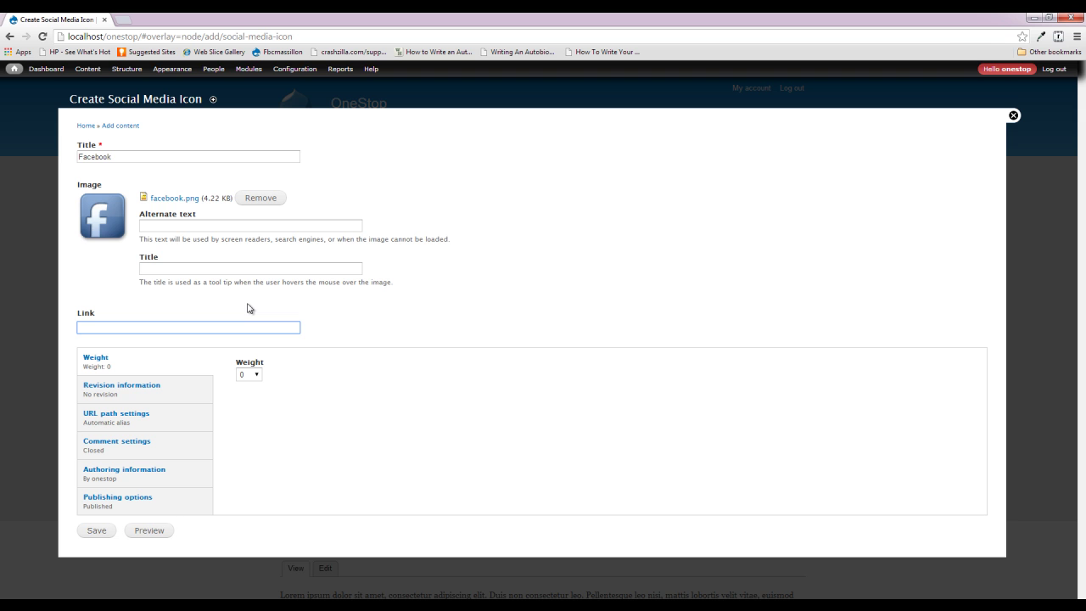
text(facebook.com)
click(254, 379)
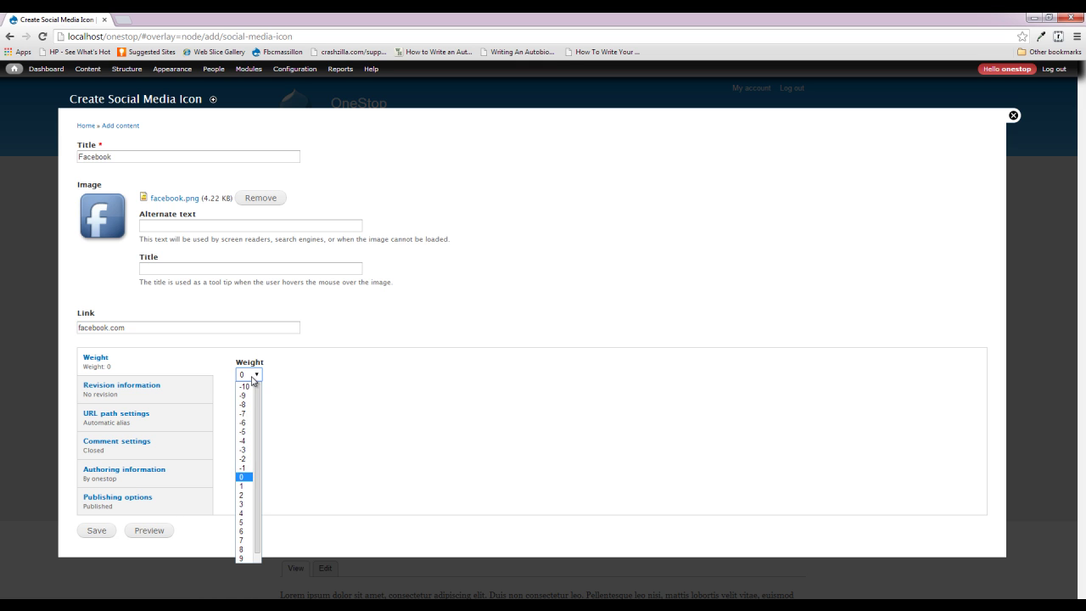
click(244, 386)
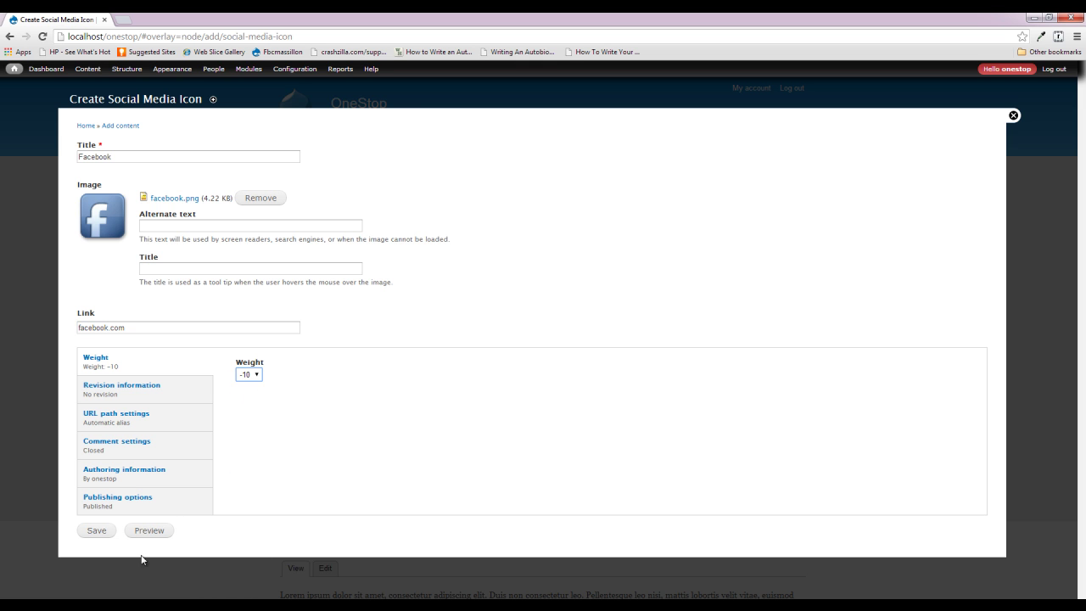
click(97, 531)
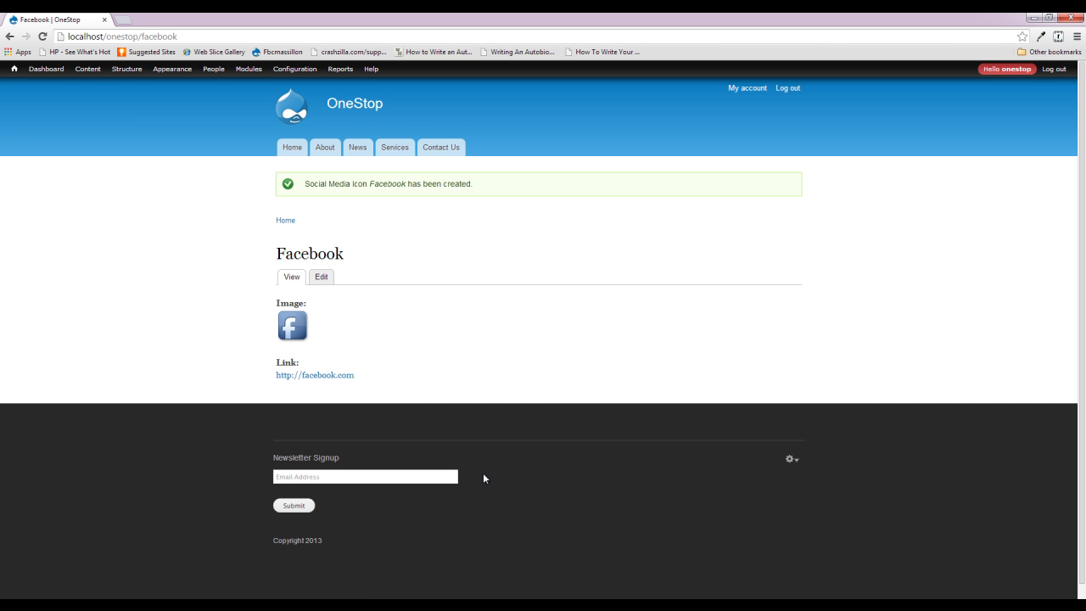
- Start another Social Media Icon content item and title it "Twitter"
mouse_move(88, 71)
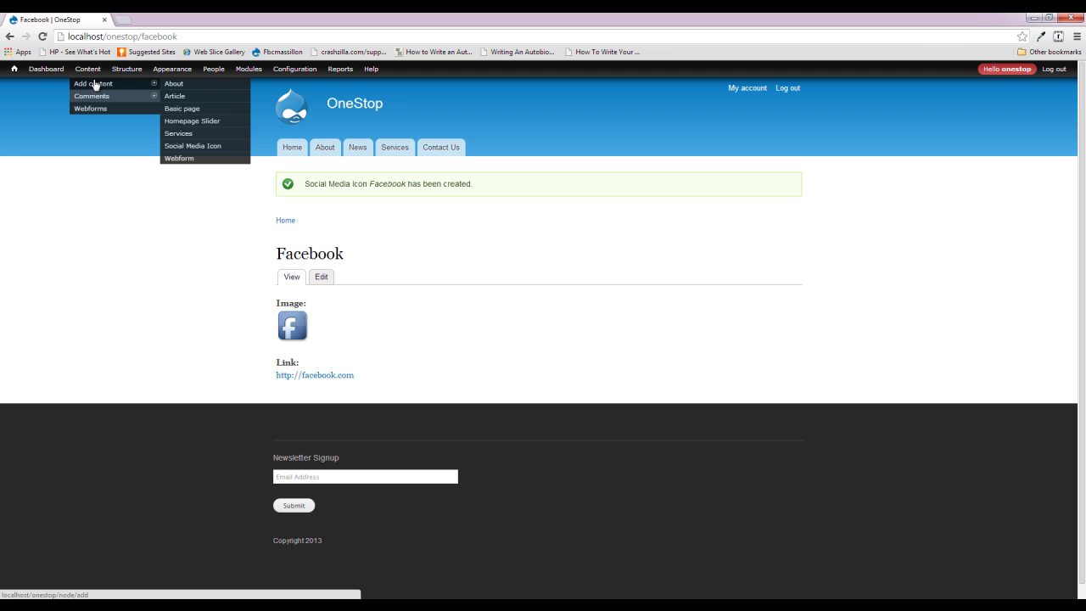
click(213, 148)
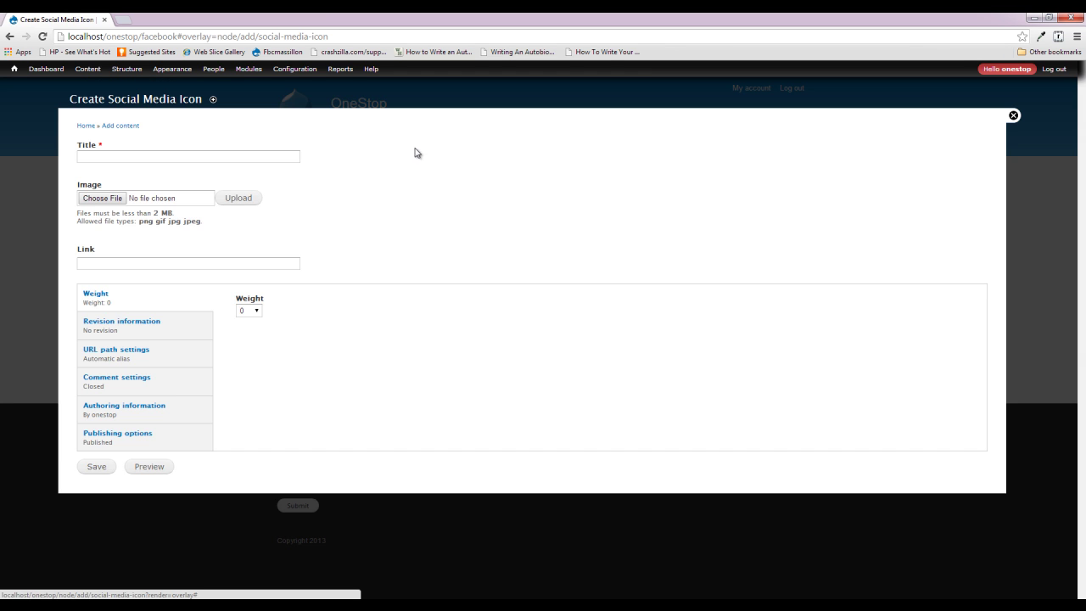
click(118, 155)
text(T)
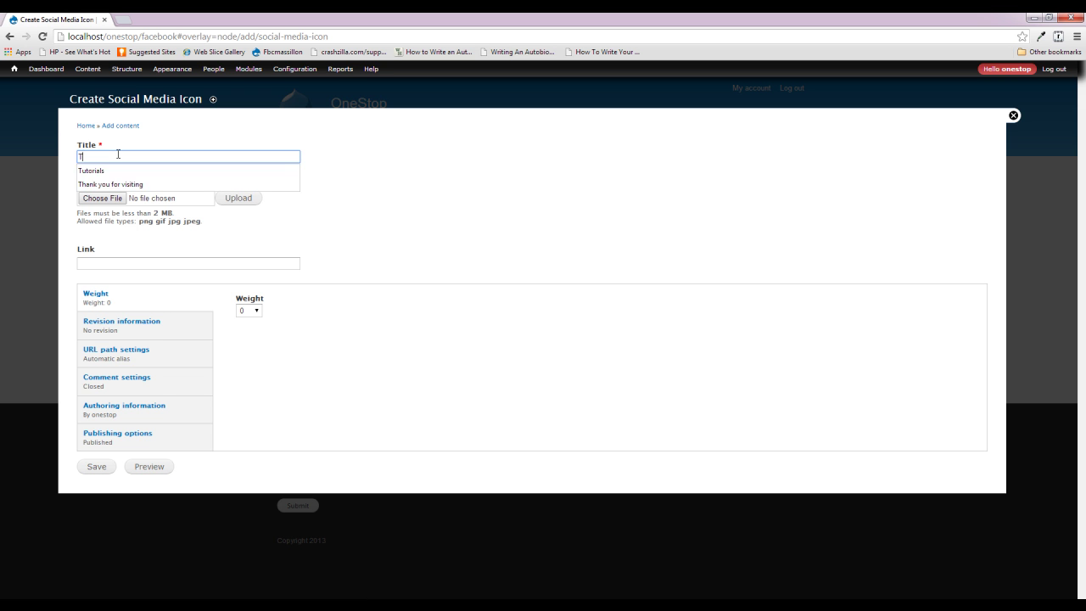
text(witter)
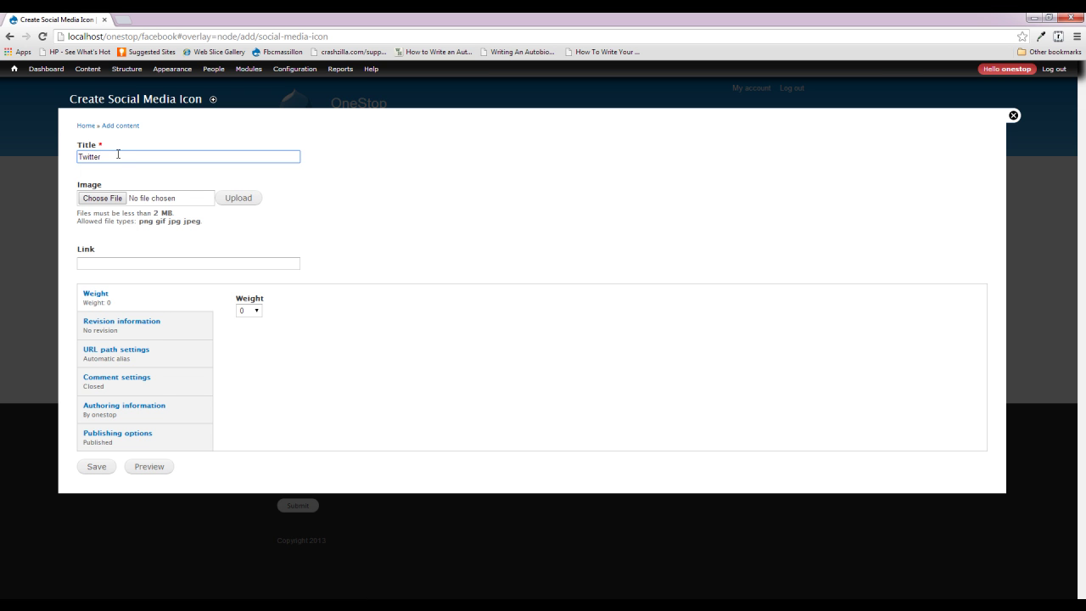
- Upload twitter.png from the Desktop folder as the Twitter icon's image
click(102, 198)
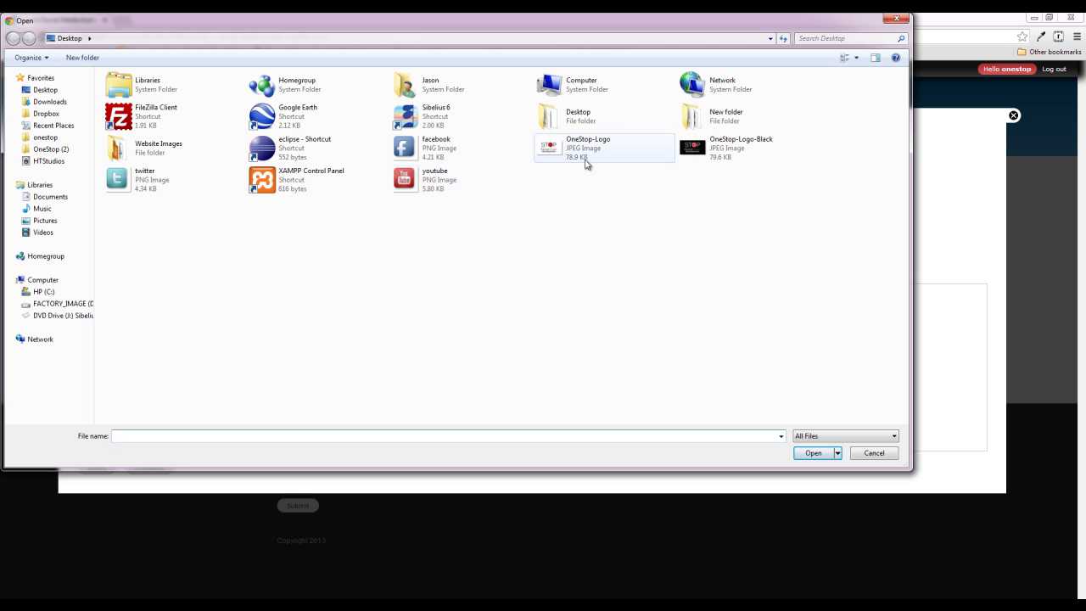
double_click(168, 187)
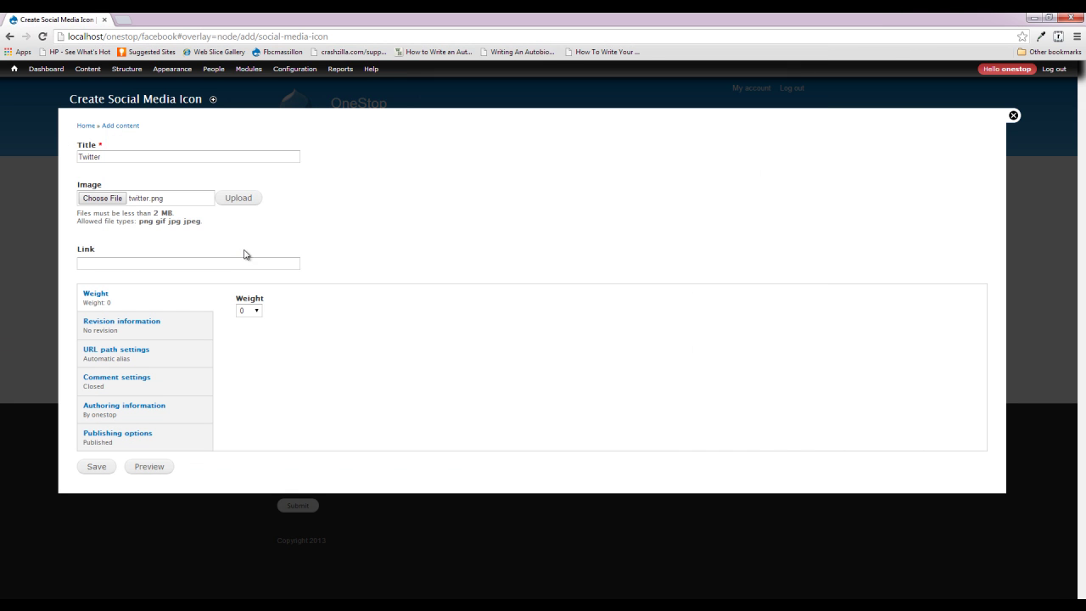
click(252, 202)
- Set the Twitter icon's link to twitter.com, choose a weight for it and save the item
click(287, 262)
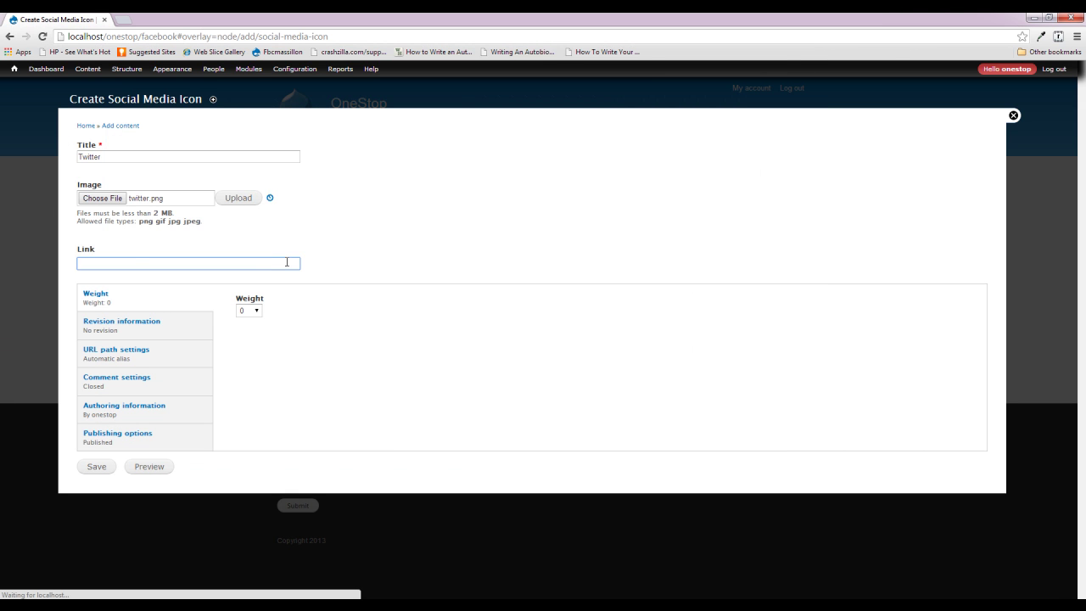
text(twitter.com)
click(257, 375)
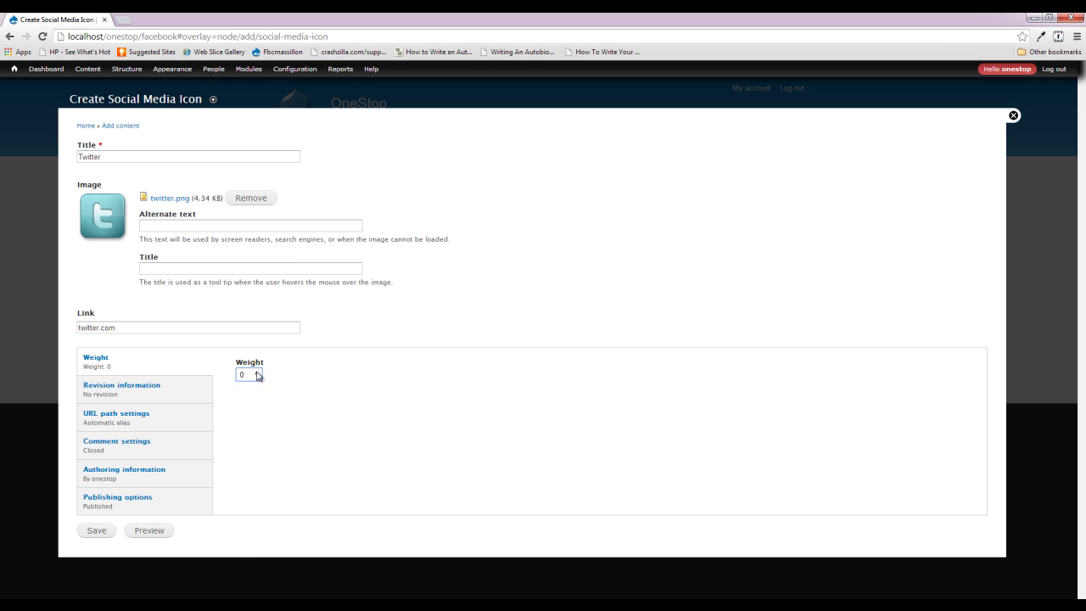
click(244, 389)
click(90, 538)
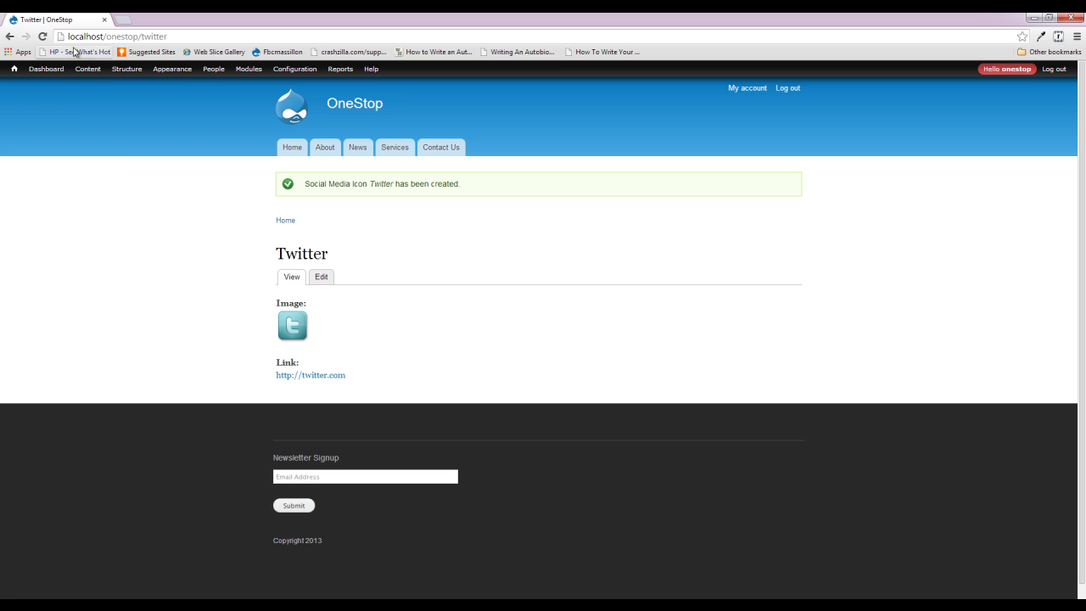
- Start another Social Media Icon content item and title it "Youtube"
mouse_move(87, 69)
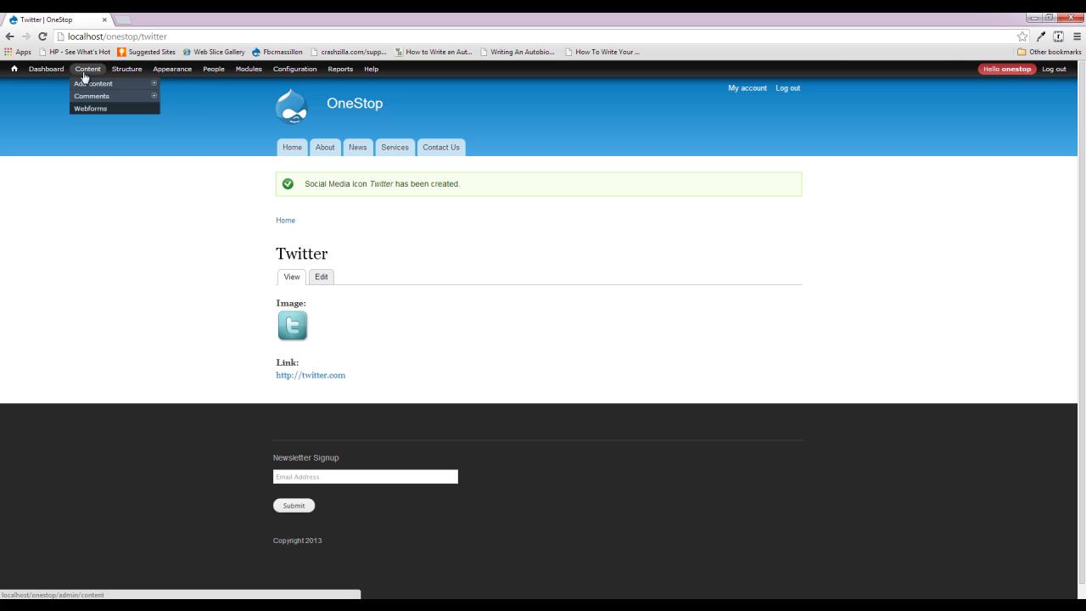
mouse_move(121, 84)
click(207, 148)
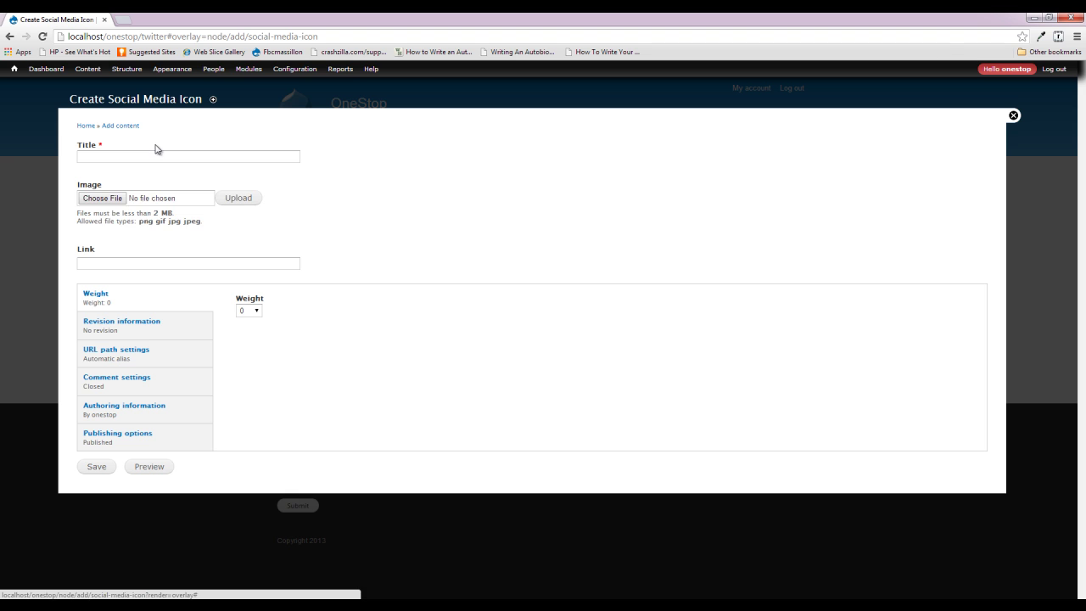
click(156, 155)
text(Youtube)
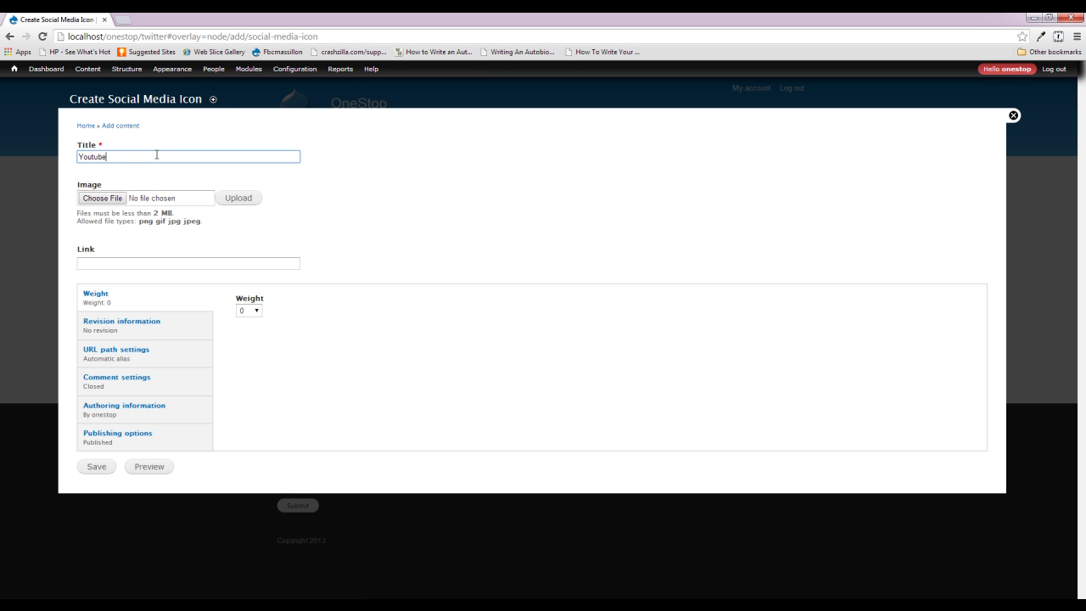
- Upload youtube.png from the Desktop folder as the Youtube icon's image
key(Tab)
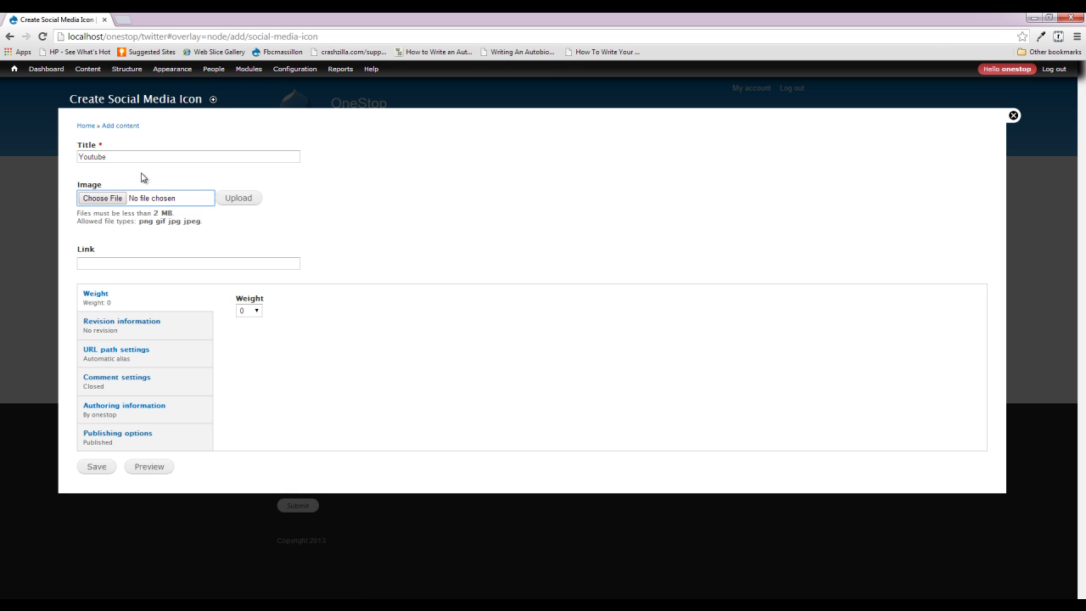
click(110, 198)
double_click(404, 178)
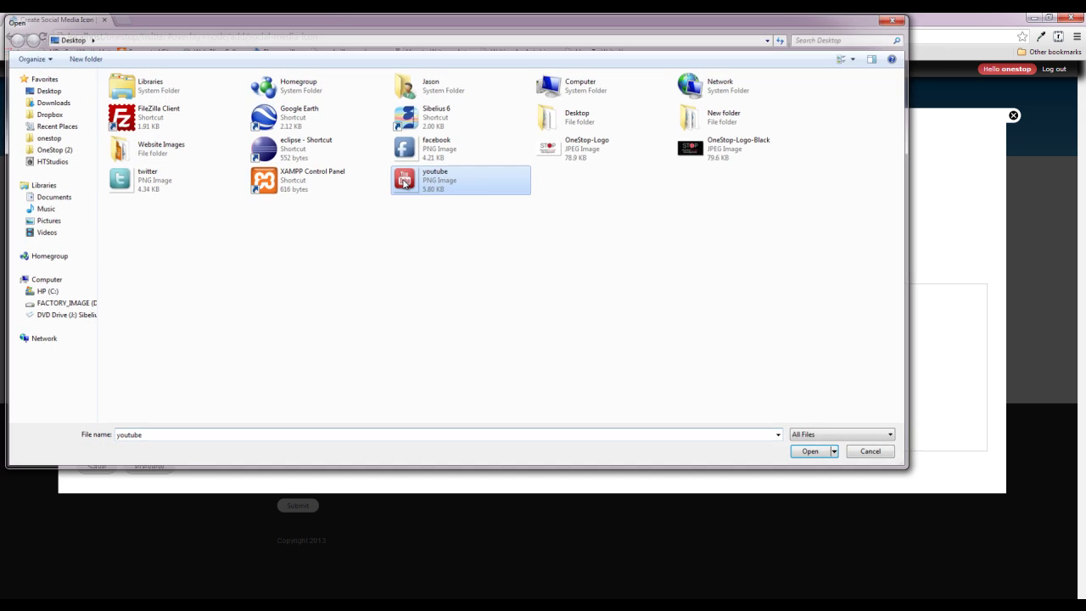
- Set the Youtube icon's link to youtube.com and its weight to -8, and save the item
click(170, 267)
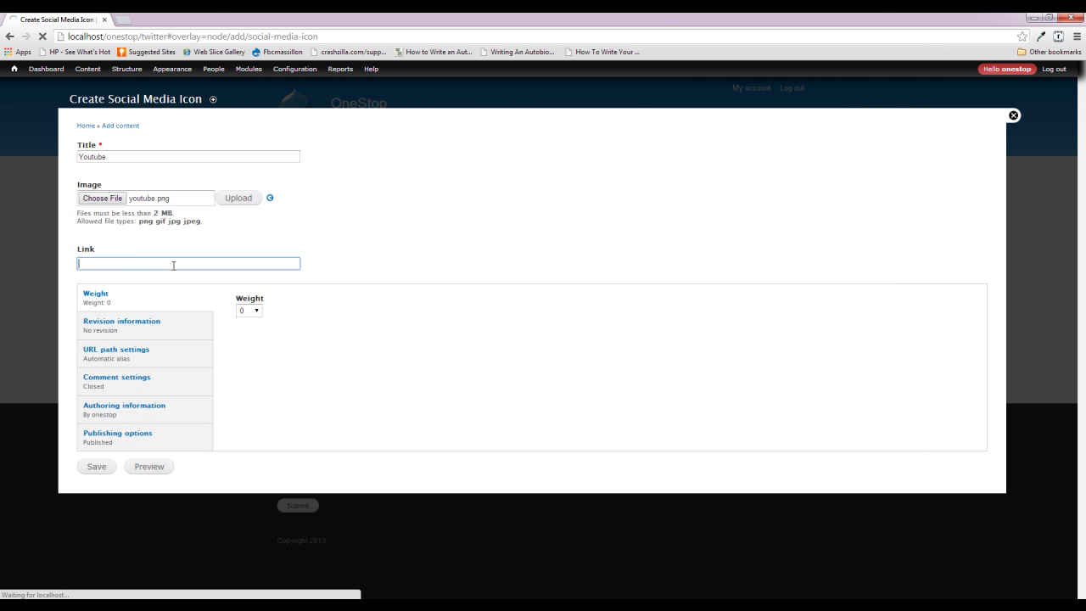
text(youtube.com)
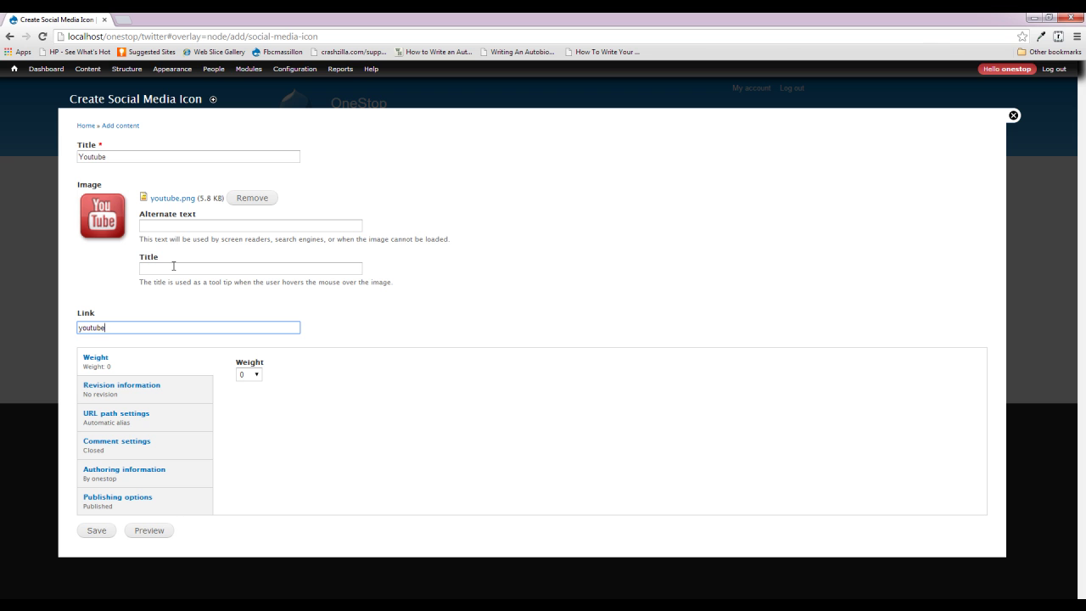
click(255, 374)
click(244, 405)
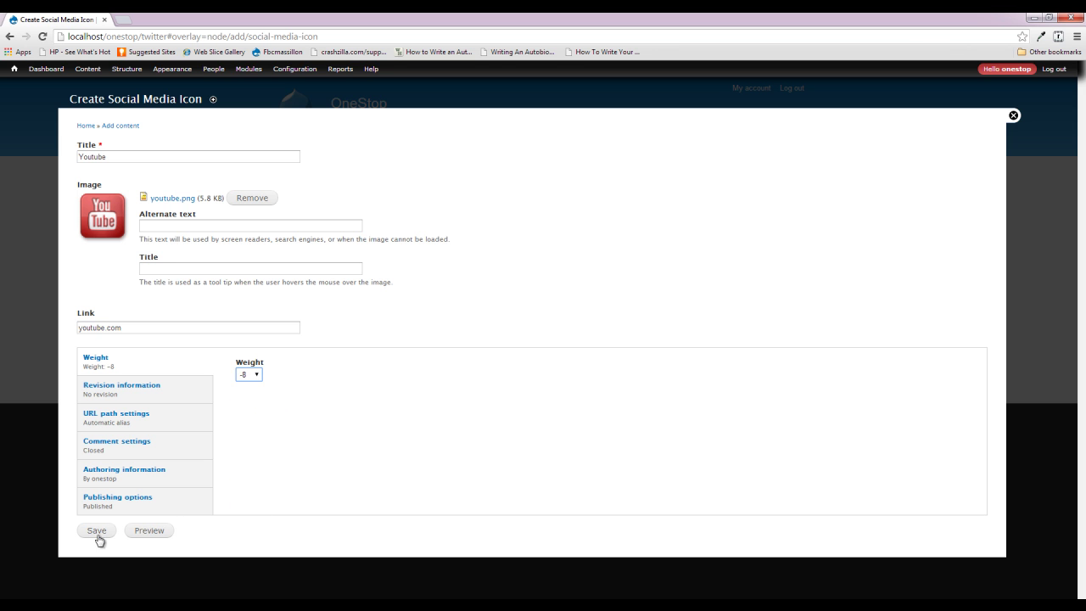
click(97, 530)
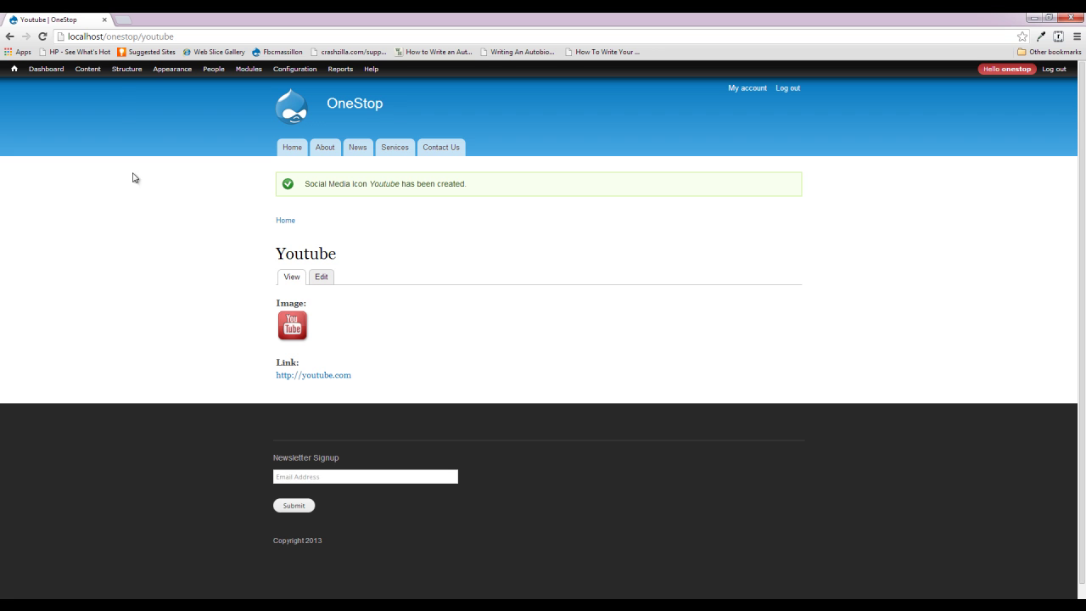
- Start a new view named "Social Media Icon" that shows content of type Social Media Icon
mouse_move(124, 74)
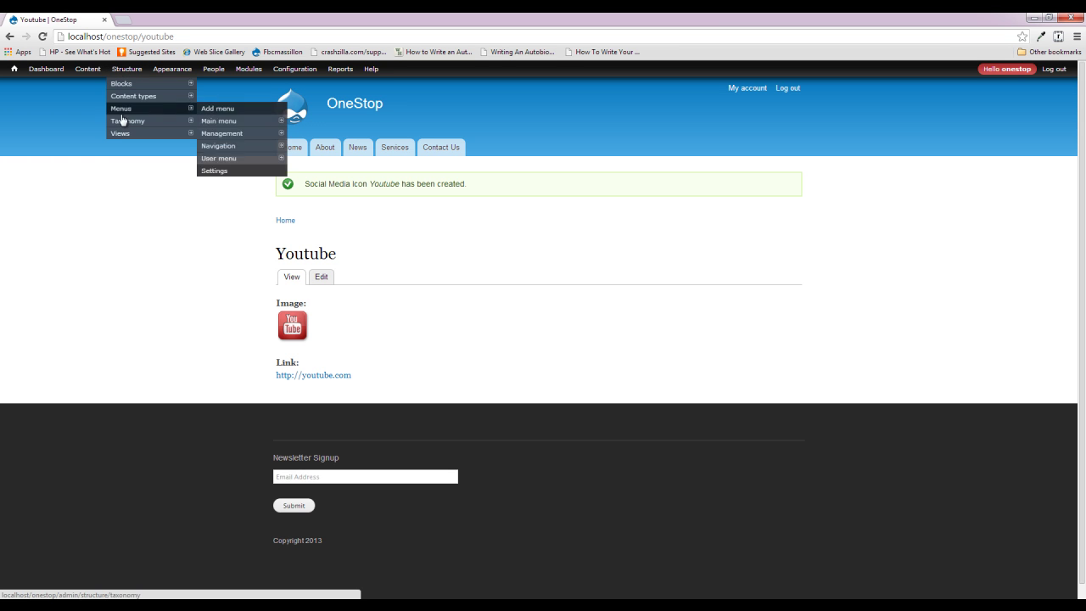
mouse_move(122, 133)
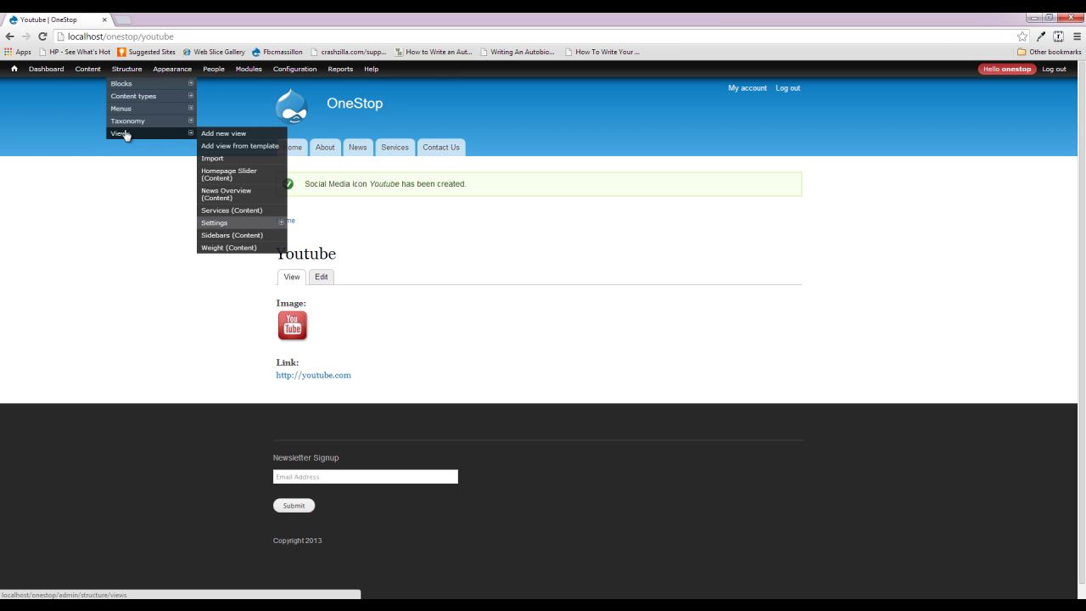
click(224, 137)
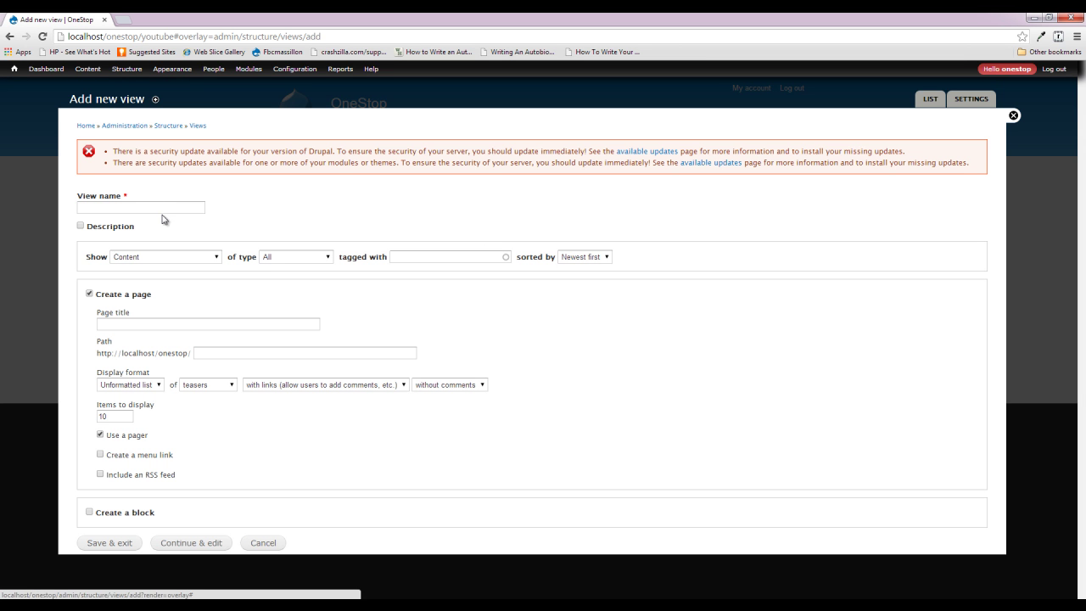
click(161, 209)
text(Social Media Icon)
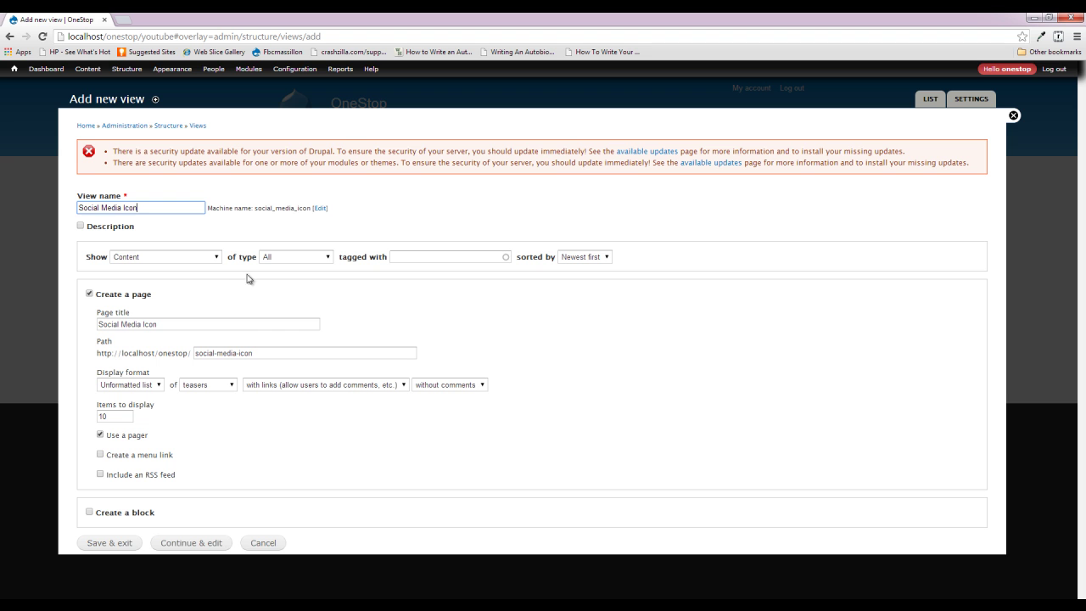
click(313, 257)
click(313, 323)
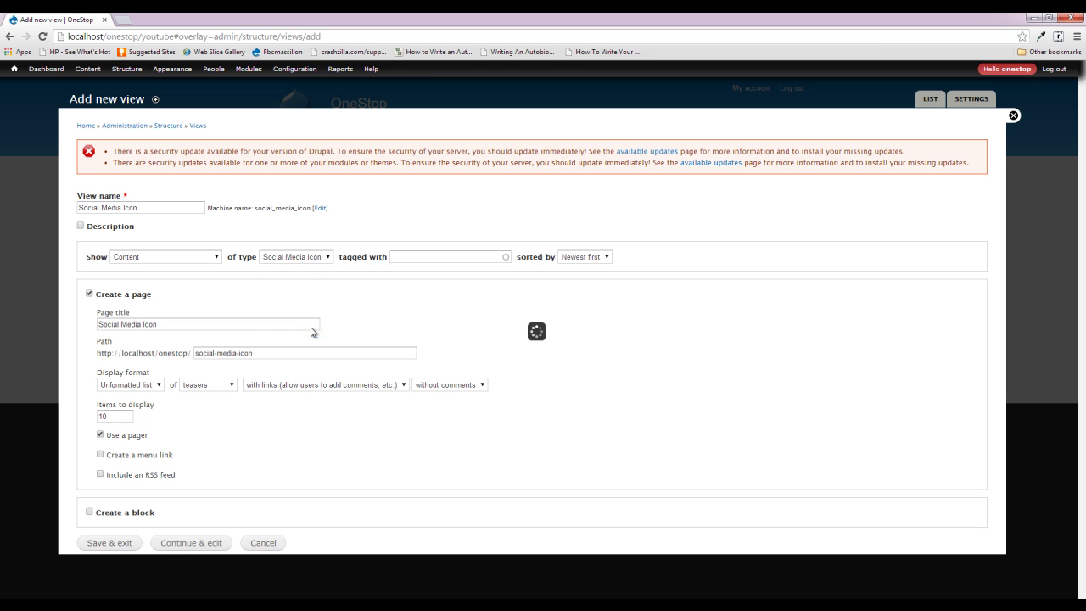
- Have the view create a block instead of a page, and leave the block title empty
click(126, 293)
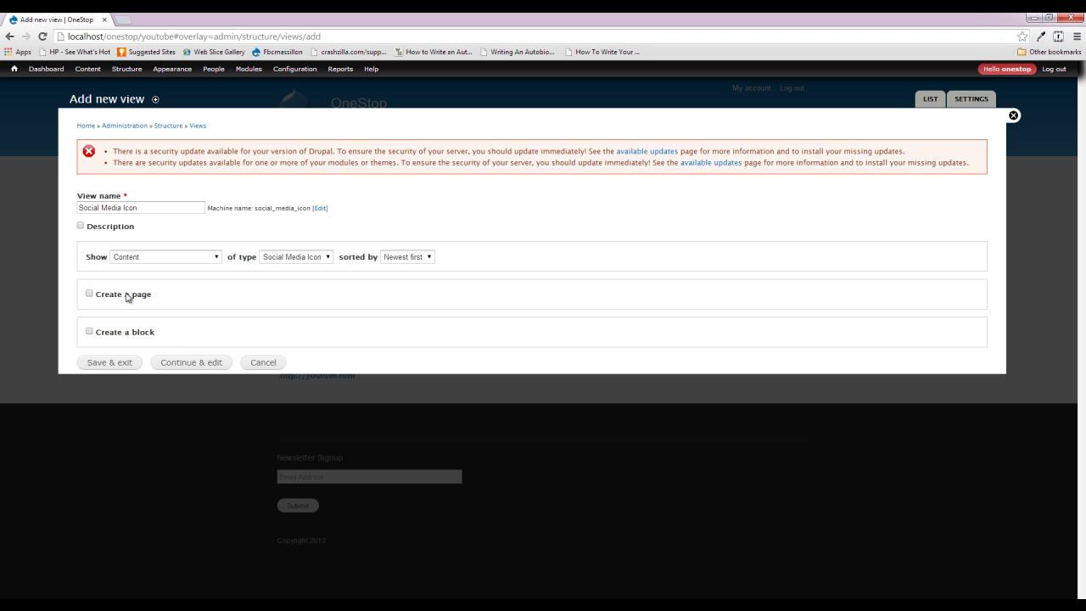
click(151, 333)
click(196, 367)
key(ctrl+shift+Left)
key(shift+Home)
key(BackSpace)
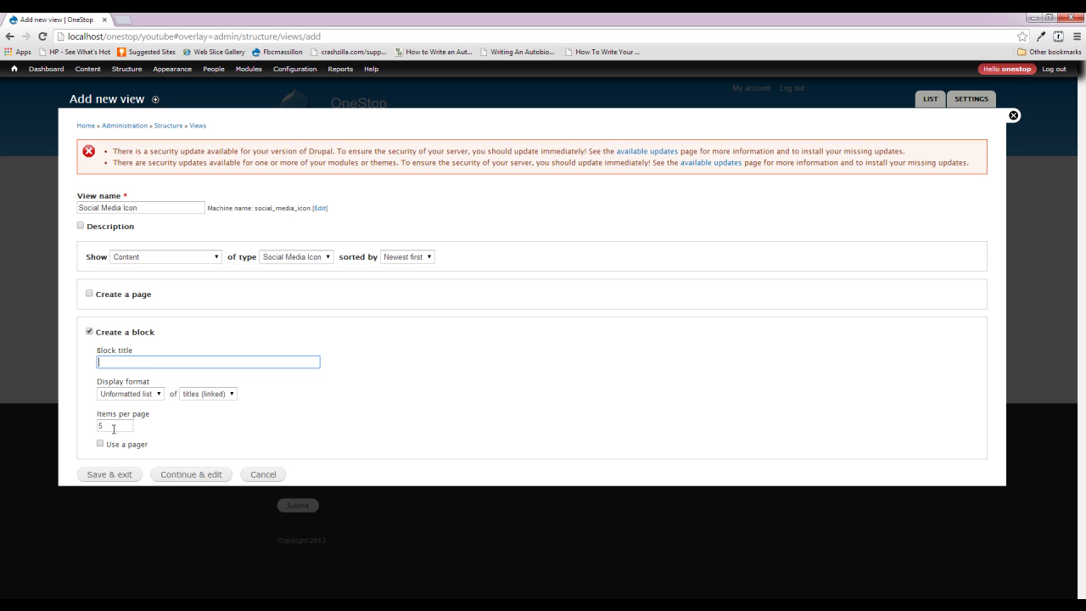
- Clear the block's items per page, set its display format to Grid, and continue to the full view editor
double_click(114, 426)
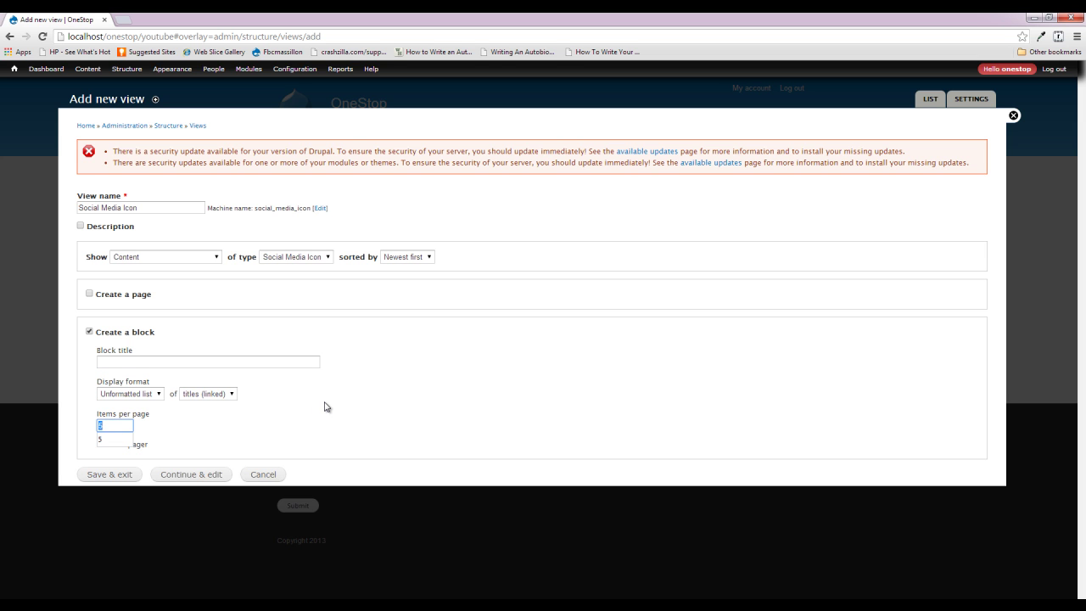
key(BackSpace)
click(153, 394)
click(118, 404)
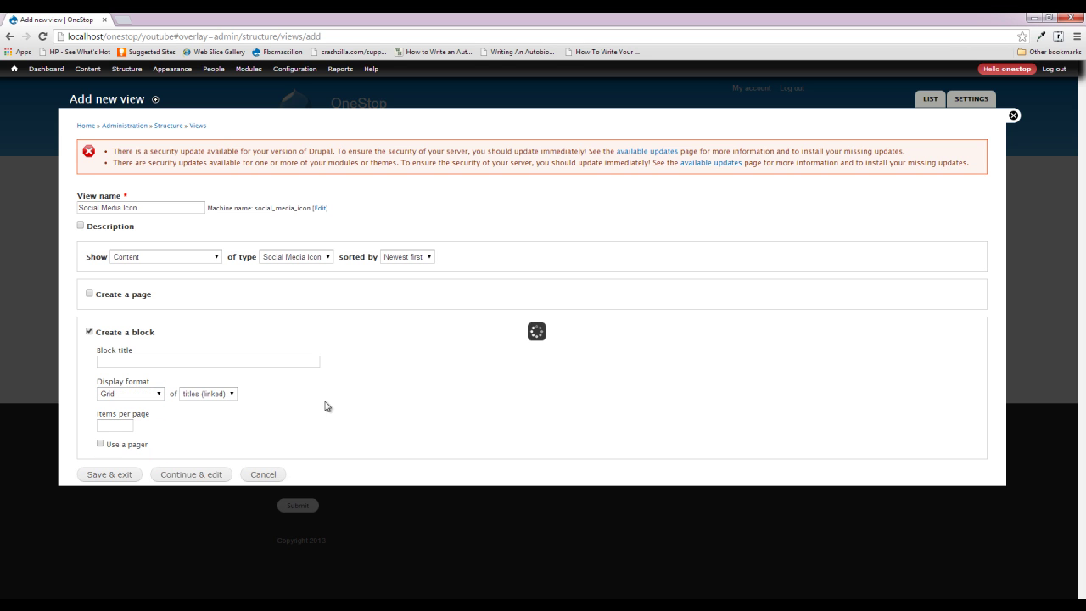
click(167, 476)
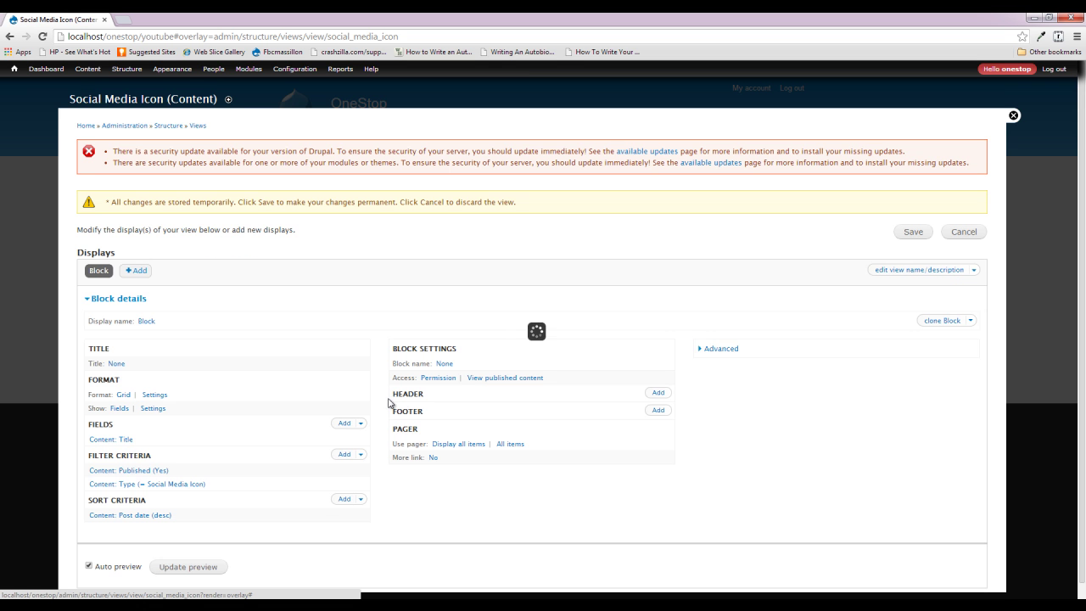
- Replace the view's Post date sort criterion with Weight: Weight in ascending order for all displays
scroll(386, 401, down, 1)
scroll(386, 401, down, 1)
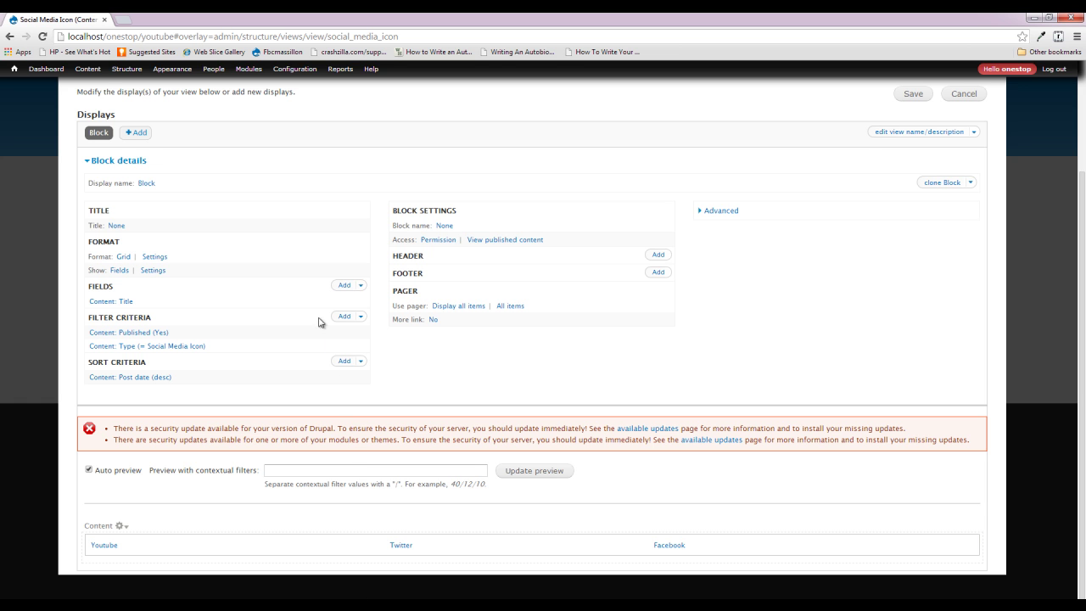
click(345, 363)
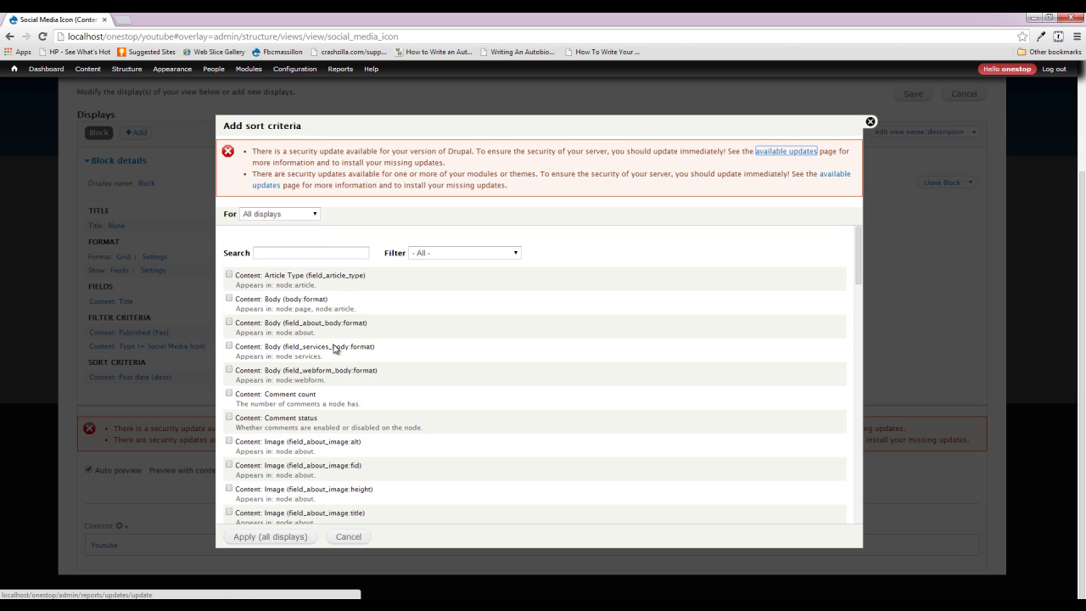
click(325, 251)
text(W)
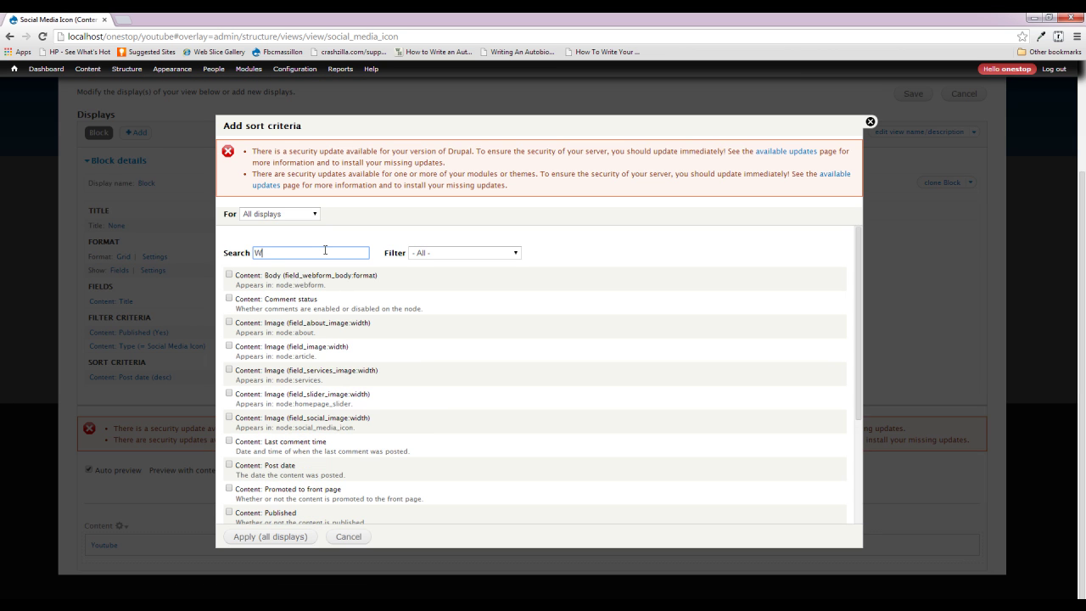
text(eight)
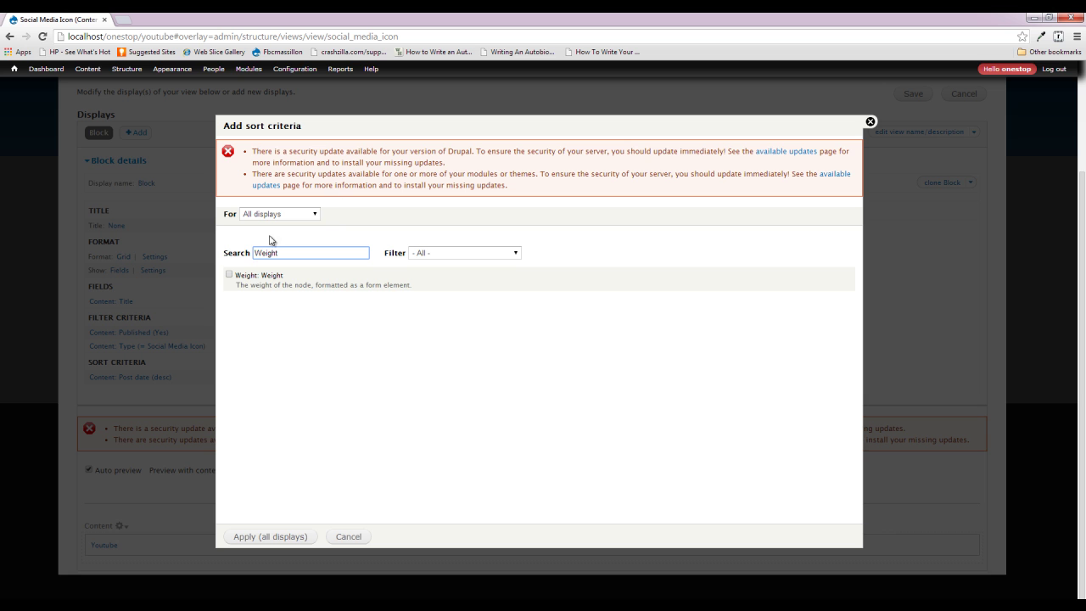
click(244, 276)
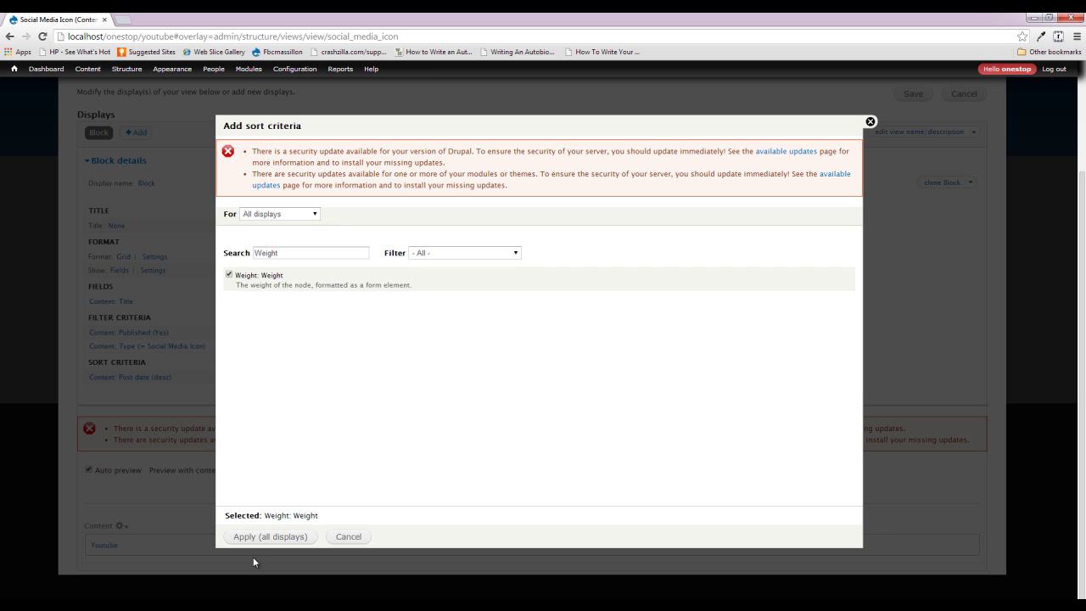
click(262, 537)
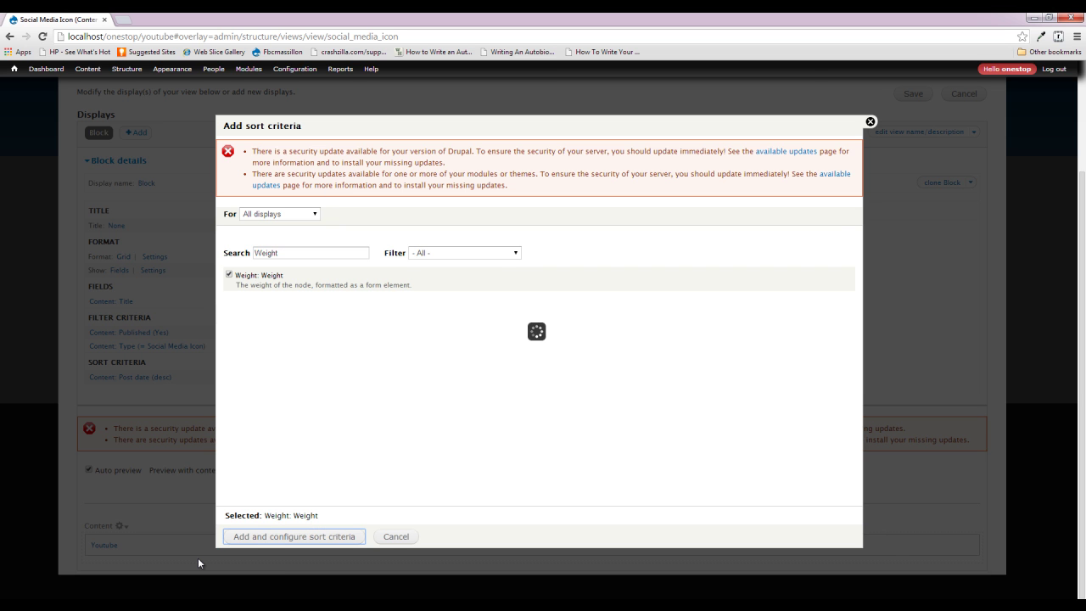
click(279, 438)
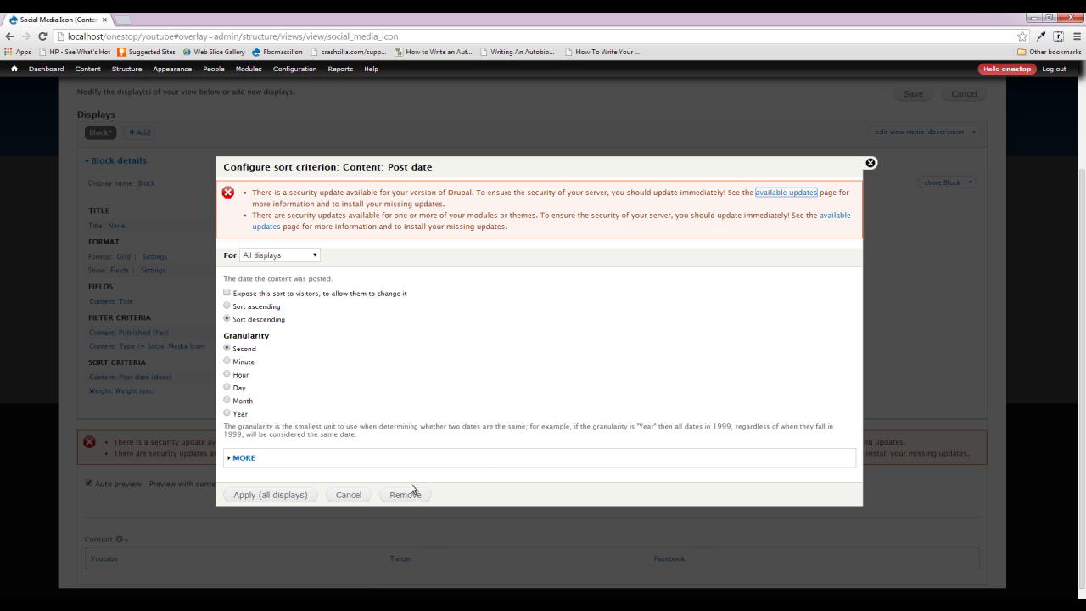
click(411, 495)
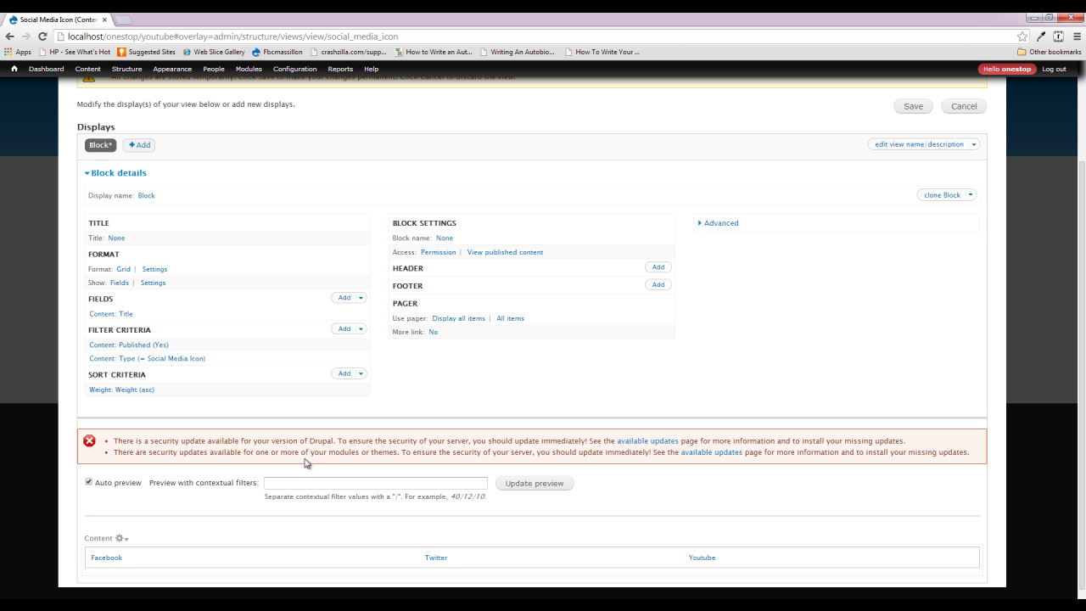
- Add the Content: Image and Content: Link fields of the Social Media Icon type to the view
click(349, 300)
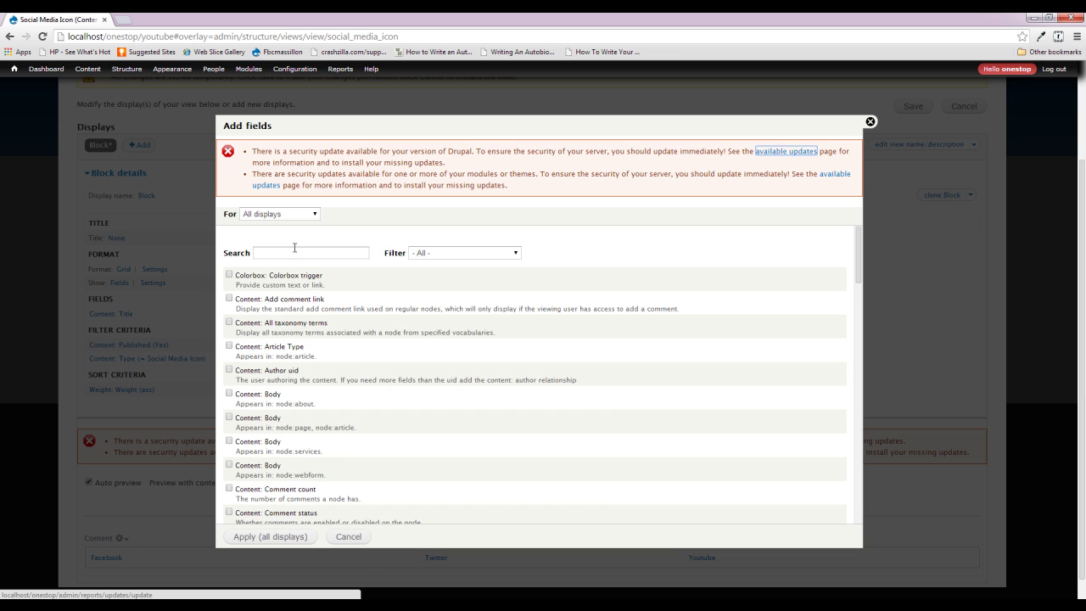
click(296, 253)
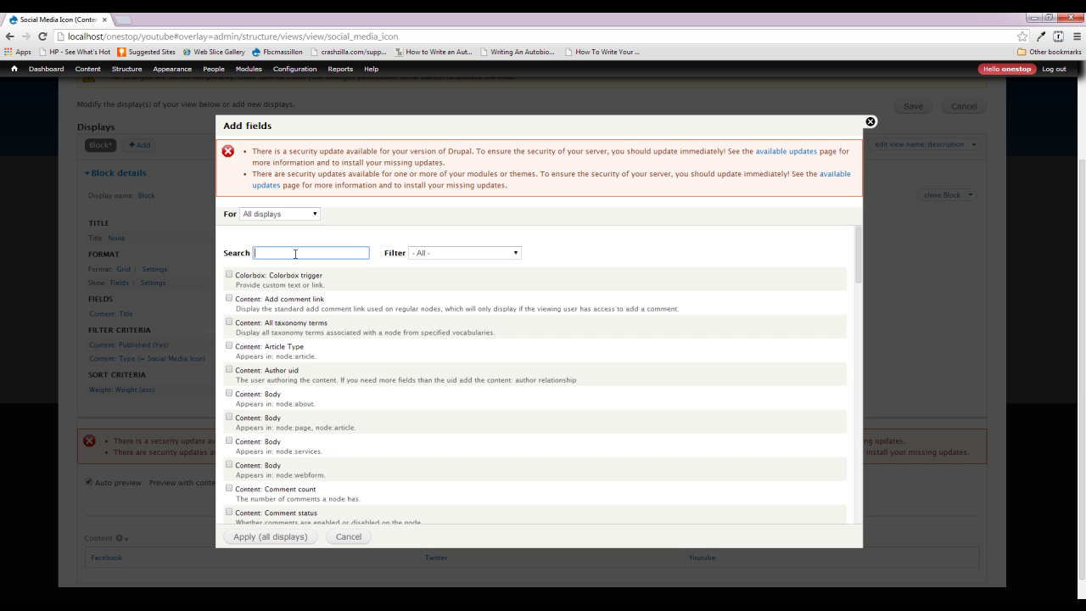
text(Social)
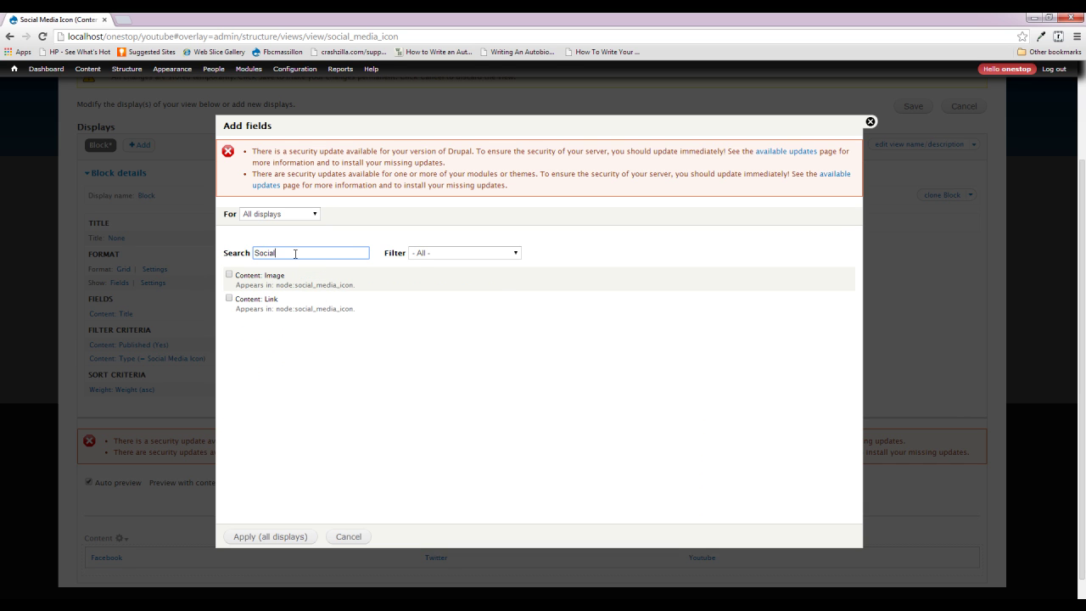
click(253, 276)
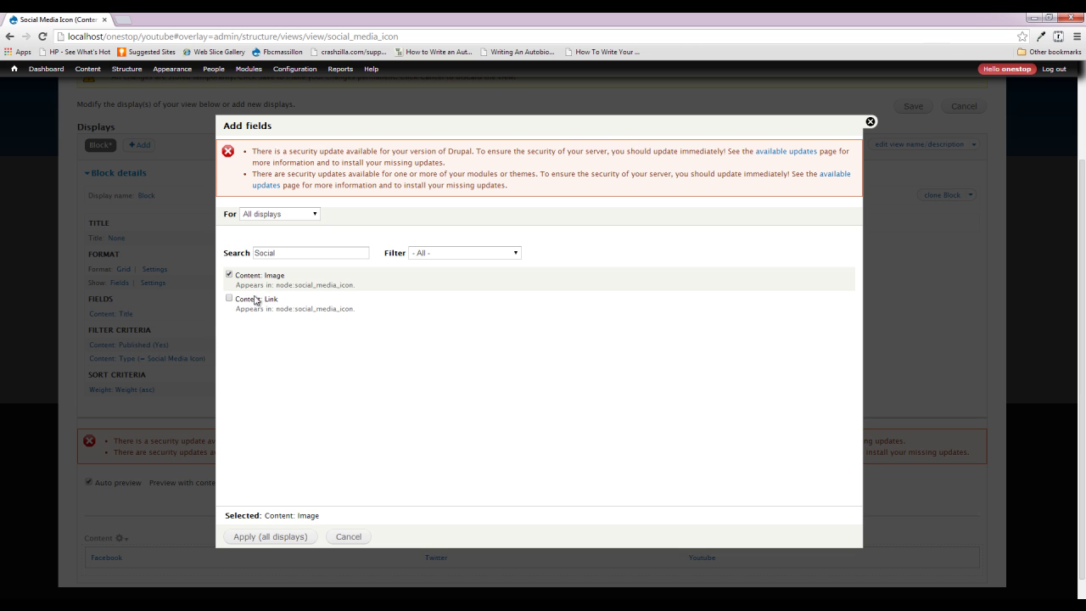
click(254, 302)
click(270, 536)
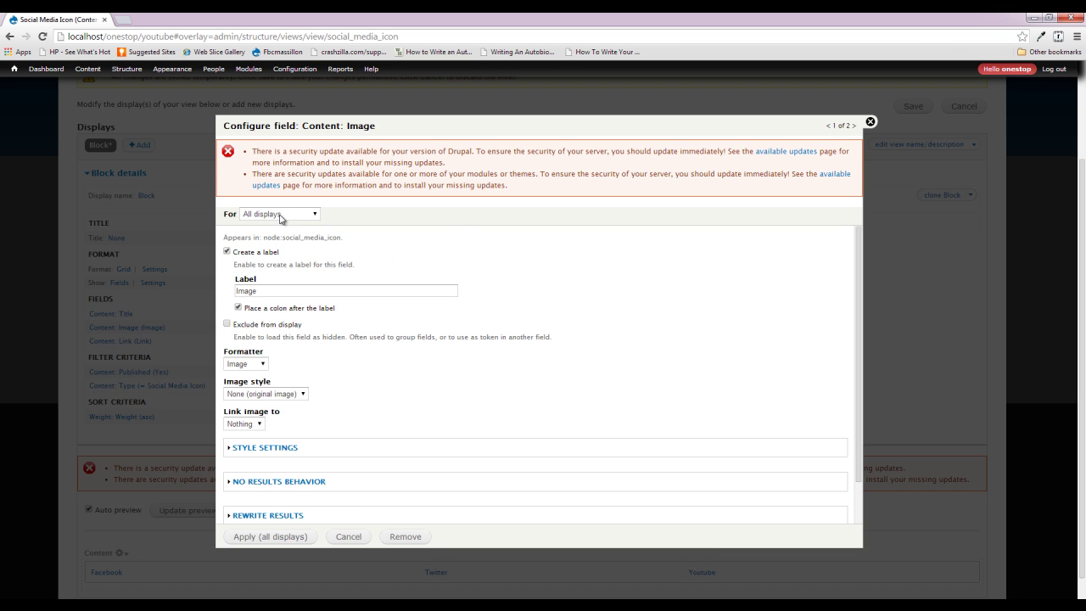
- Turn off the labels of the Image and Link fields, keeping the original image style with no image link
click(226, 251)
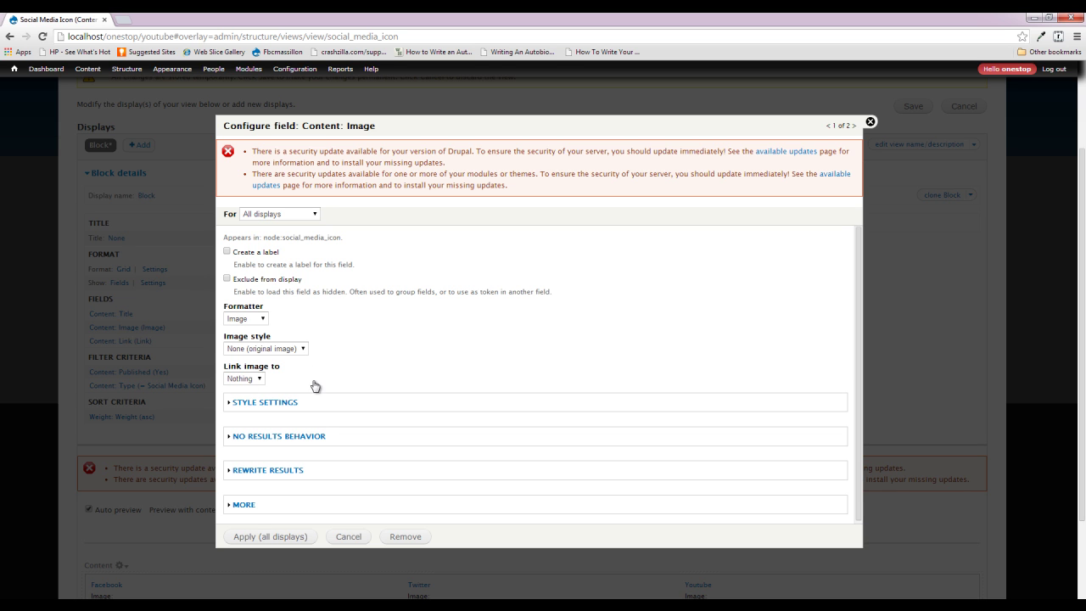
click(260, 537)
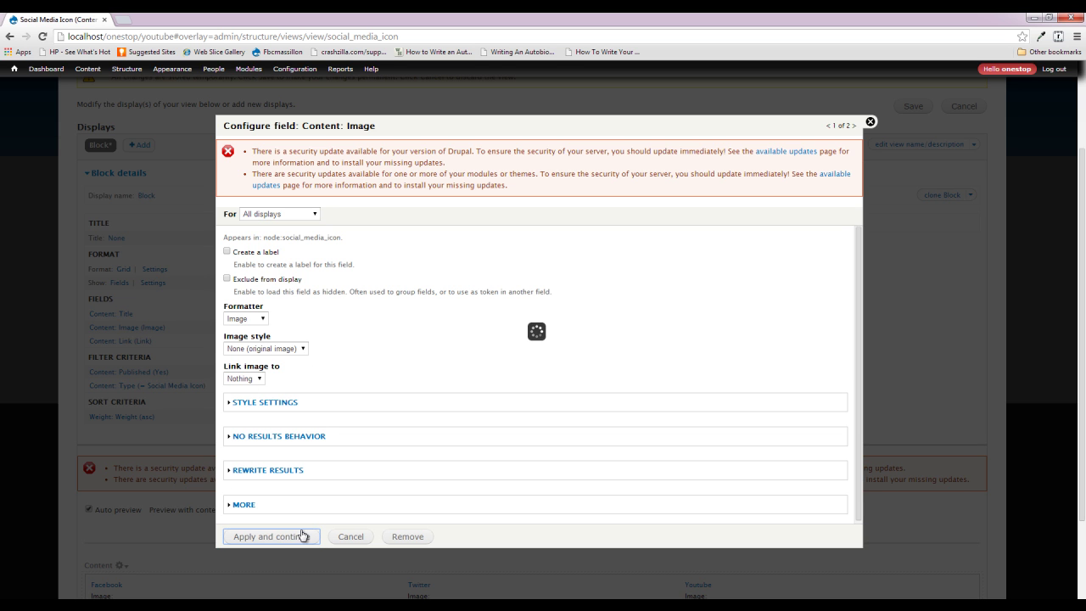
click(256, 254)
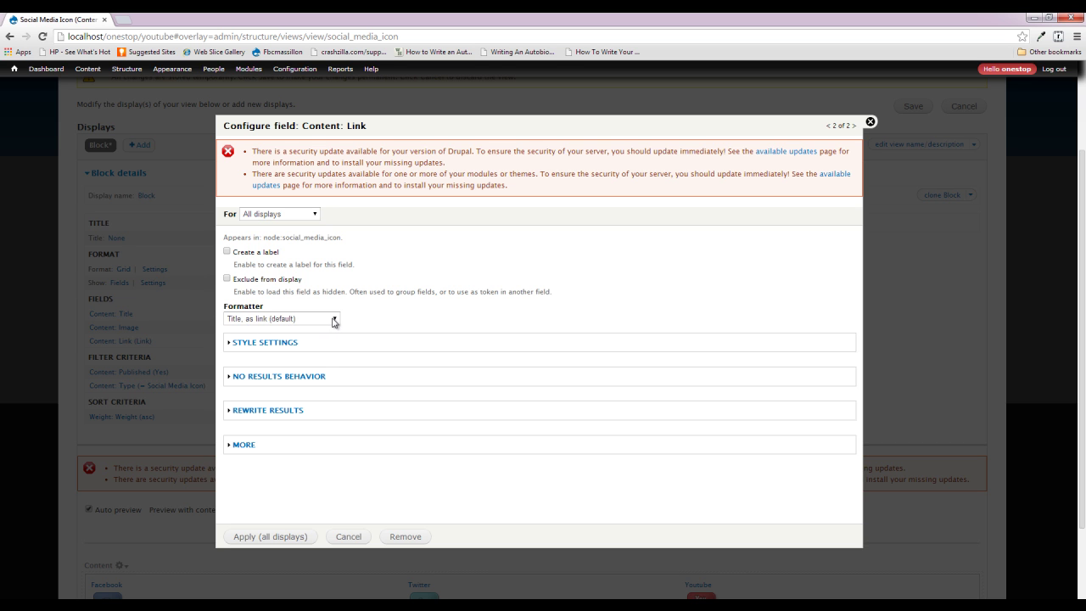
- Set the Link field's formatter to "URL, as link" and remove the Content: Title field from the view
click(335, 320)
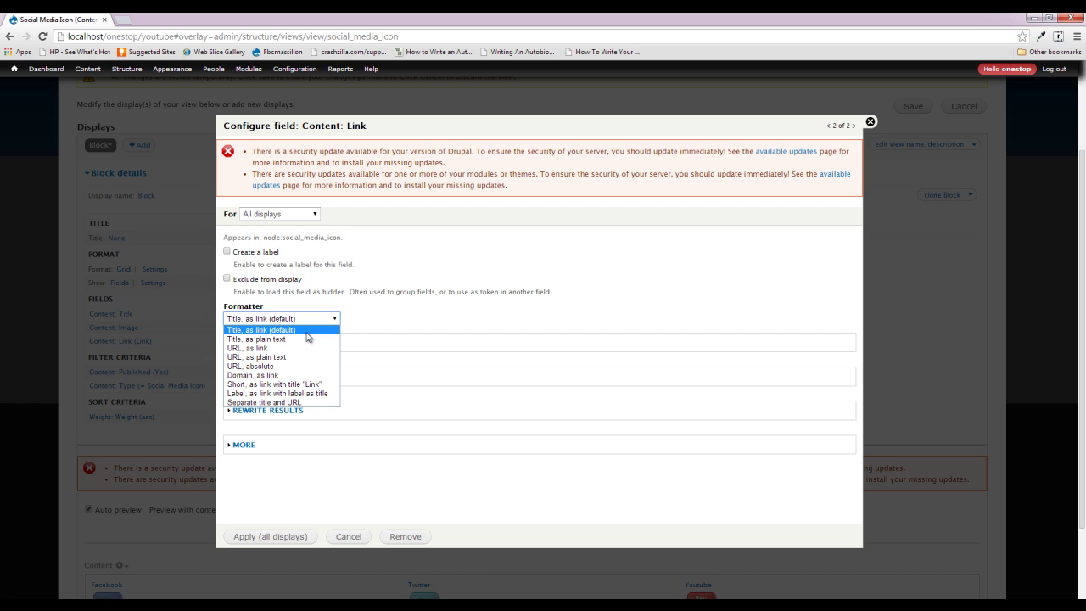
click(259, 349)
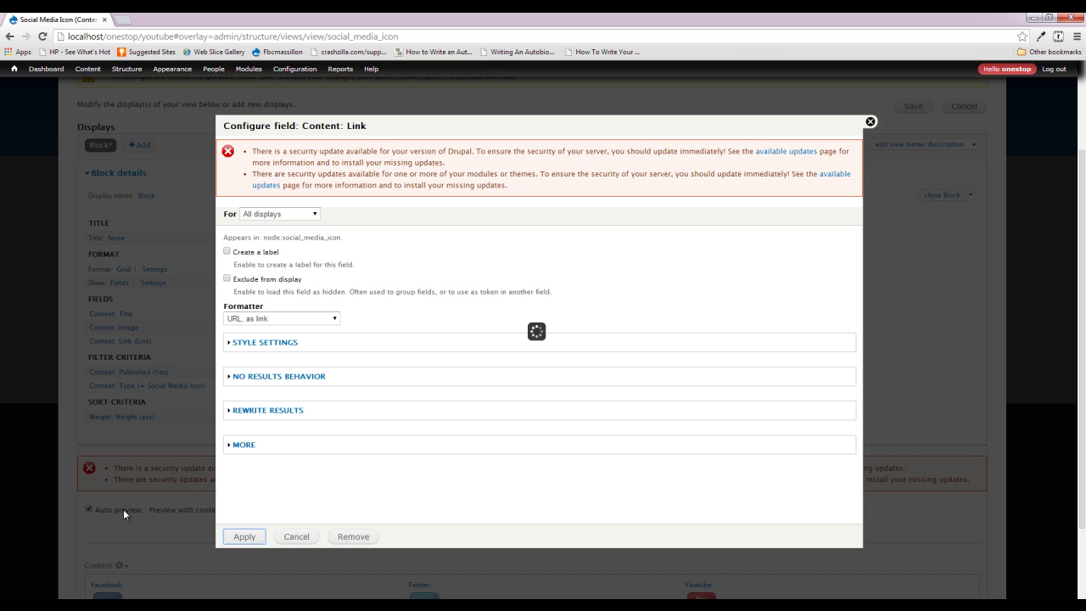
key(Return)
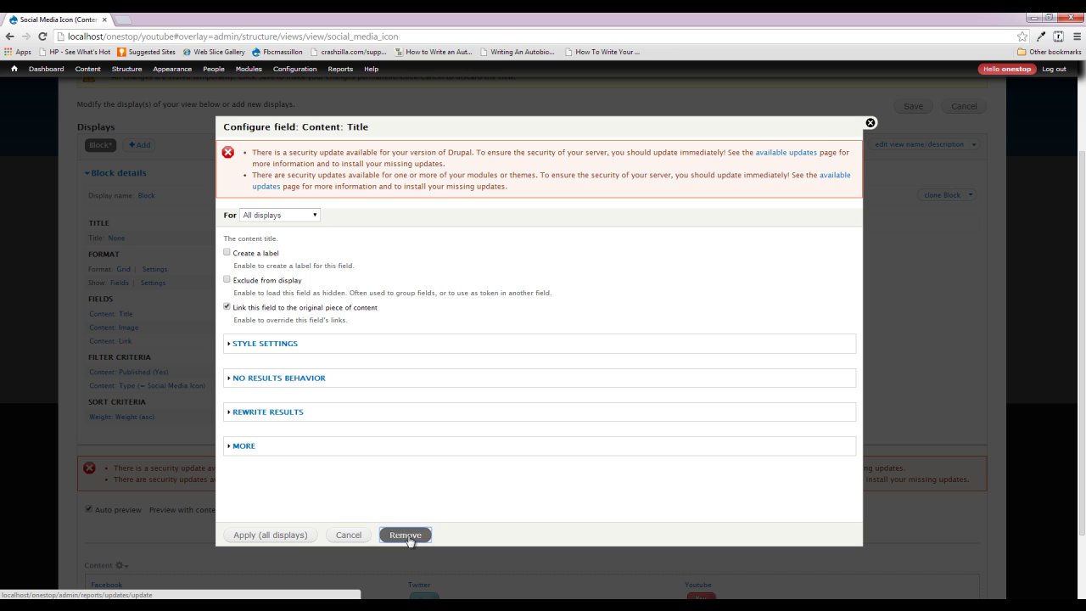
click(405, 536)
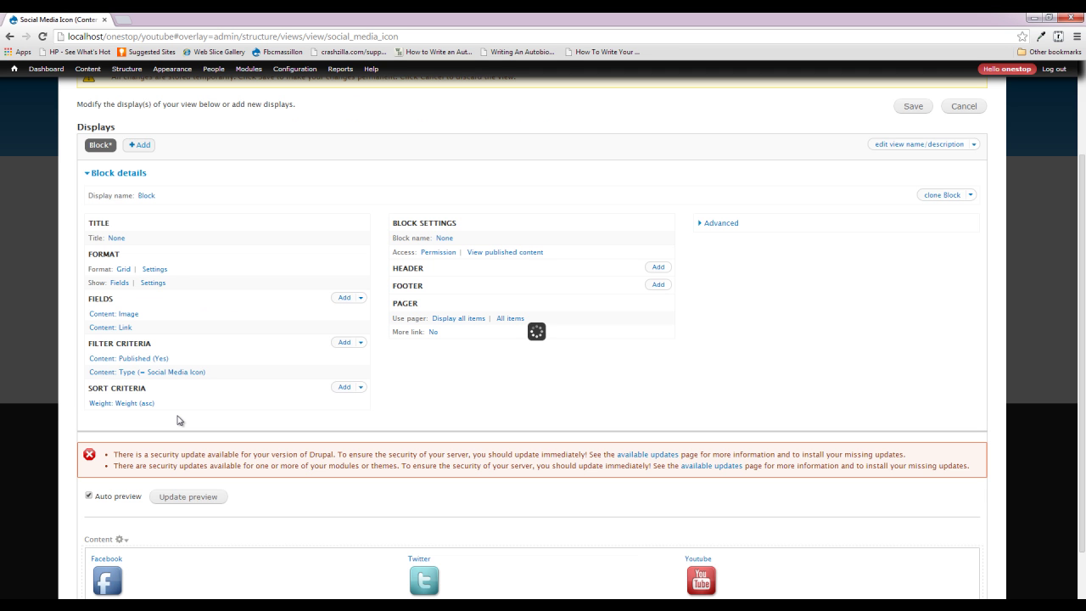
scroll(212, 399, down, 1)
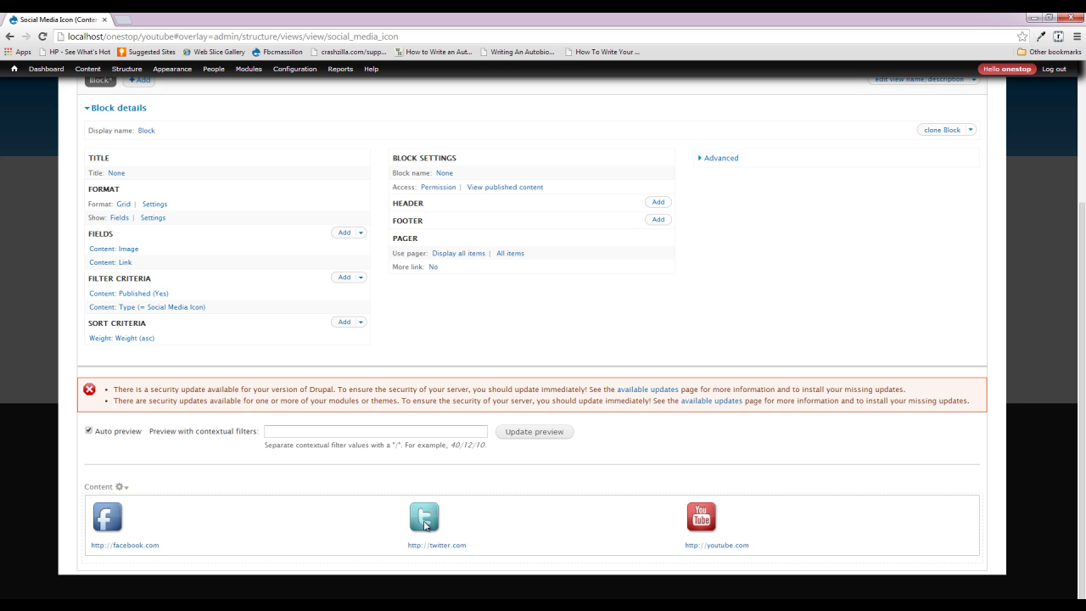
mouse_move(395, 552)
mouse_down()
mouse_move(552, 563)
mouse_move(413, 549)
mouse_up()
click(487, 550)
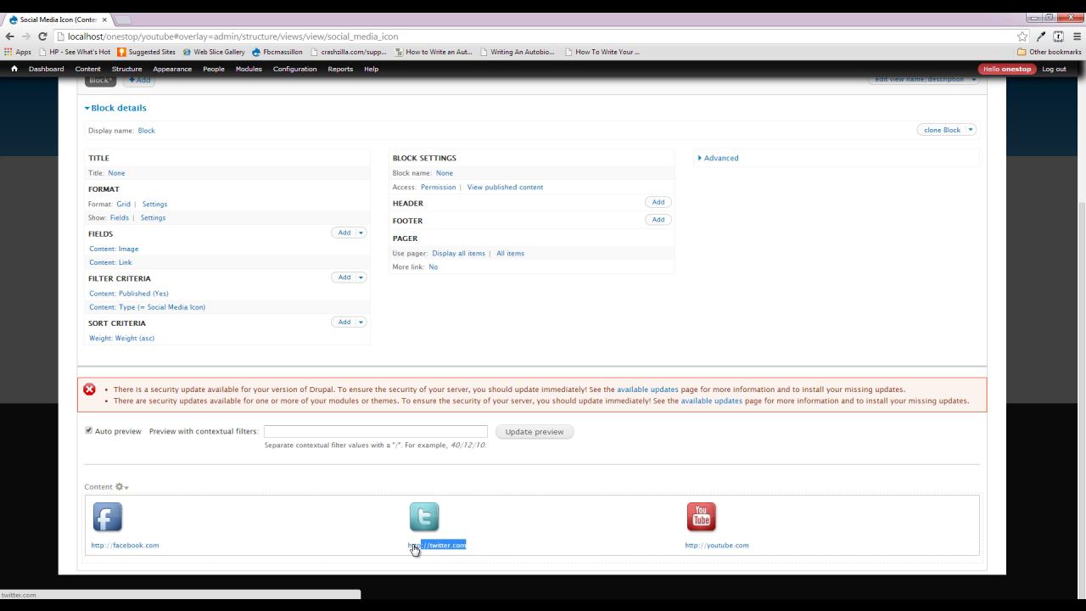
click(370, 539)
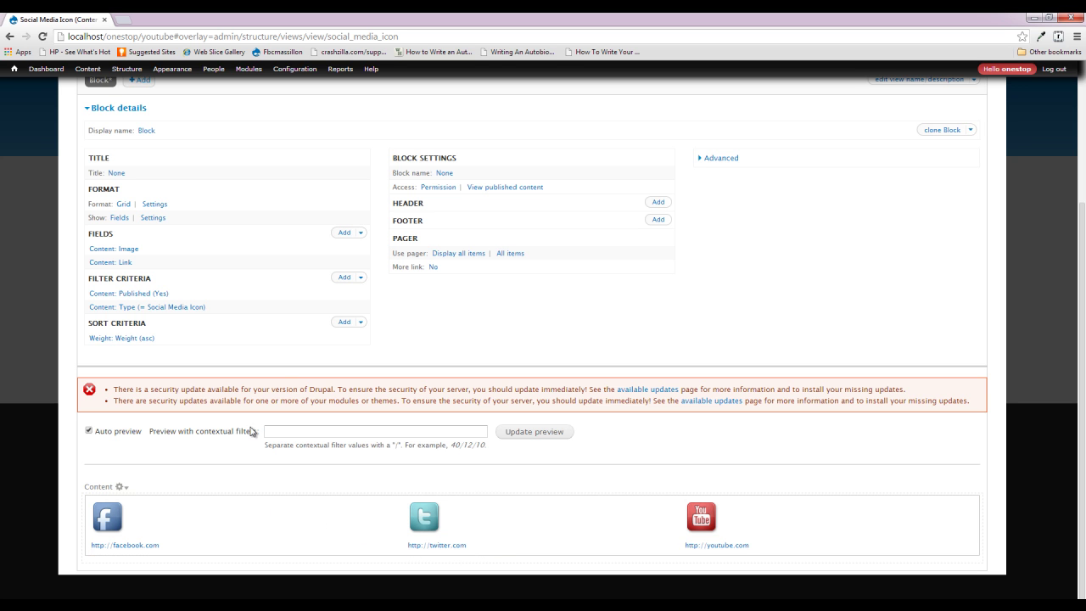
- Rearrange the view's fields so that Content: Link comes before Content: Image for all displays
click(361, 236)
click(364, 240)
click(462, 253)
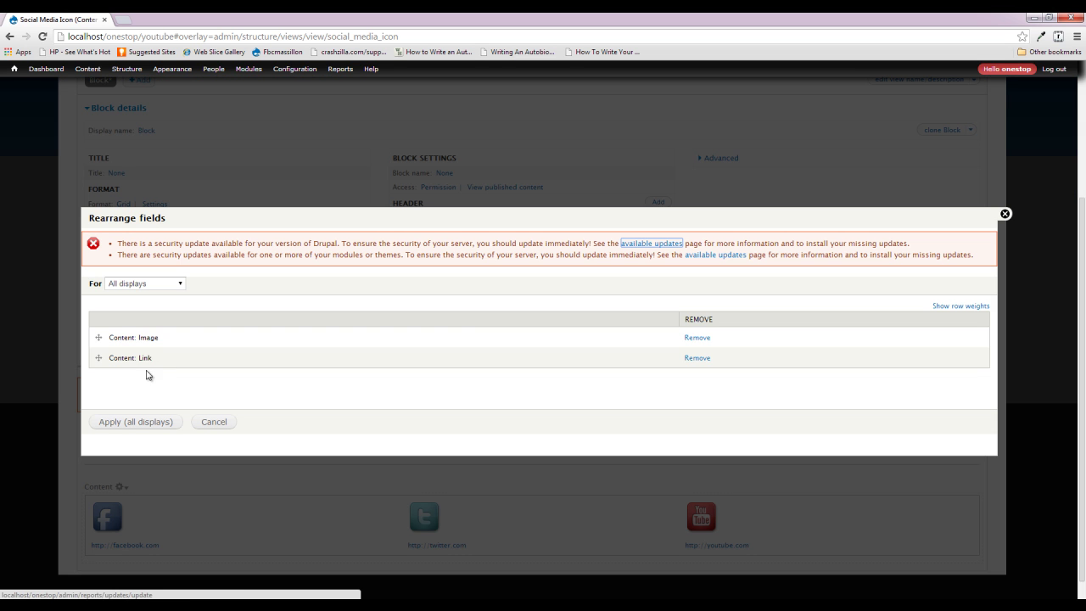
drag(99, 359, 100, 347)
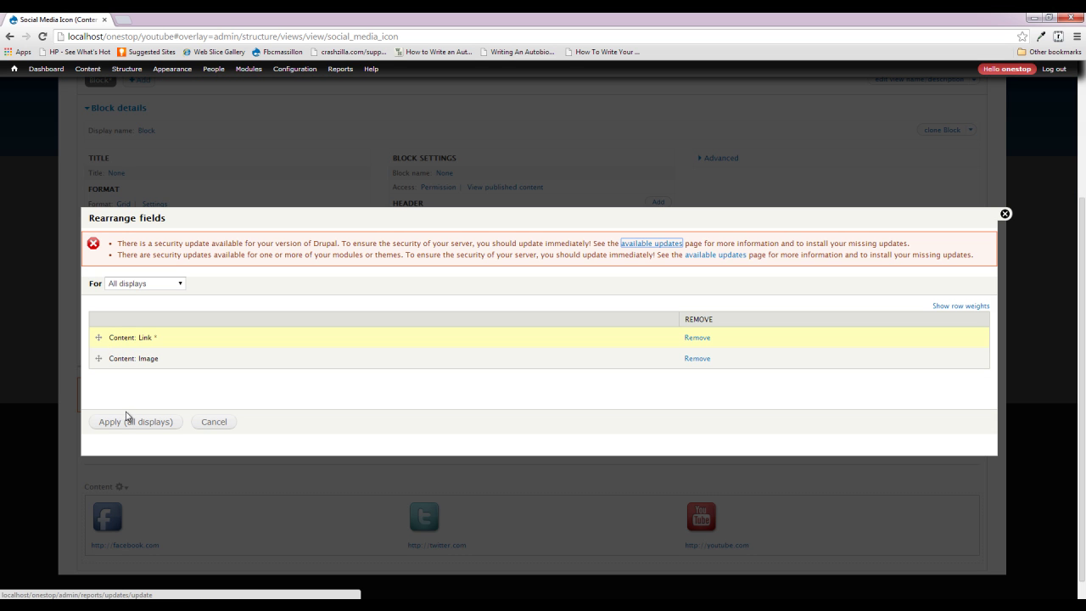
click(133, 422)
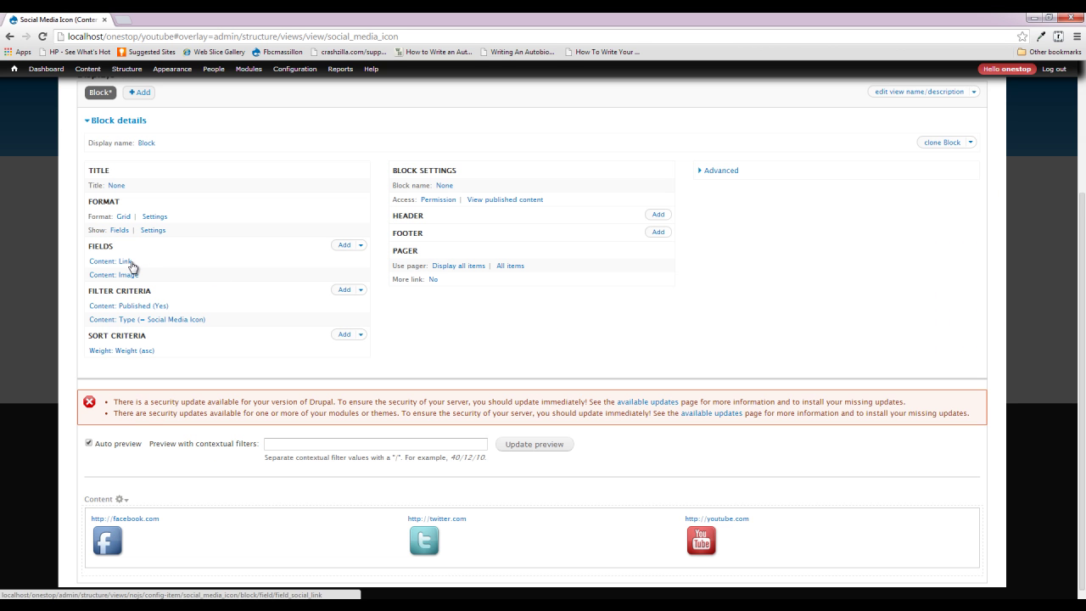
- Exclude the Content: Link field from display, applying the change to all displays
click(132, 264)
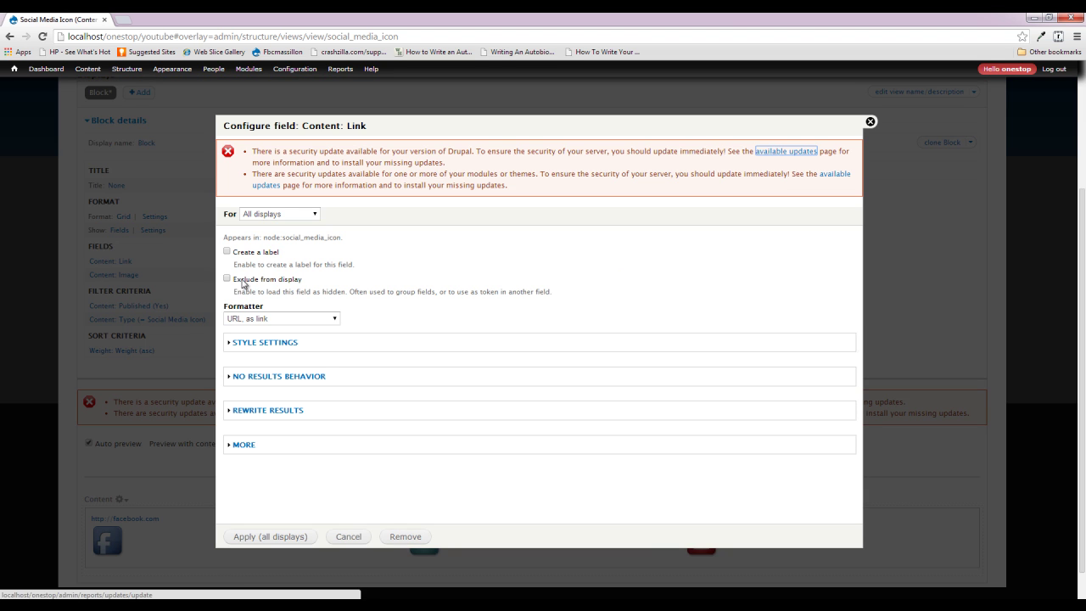
click(244, 282)
click(263, 535)
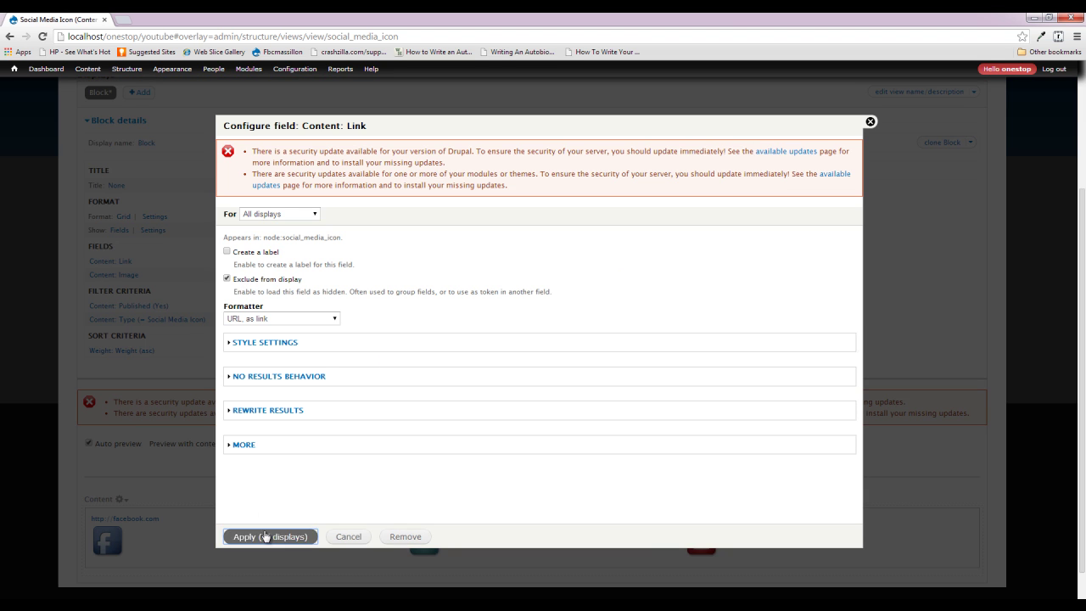
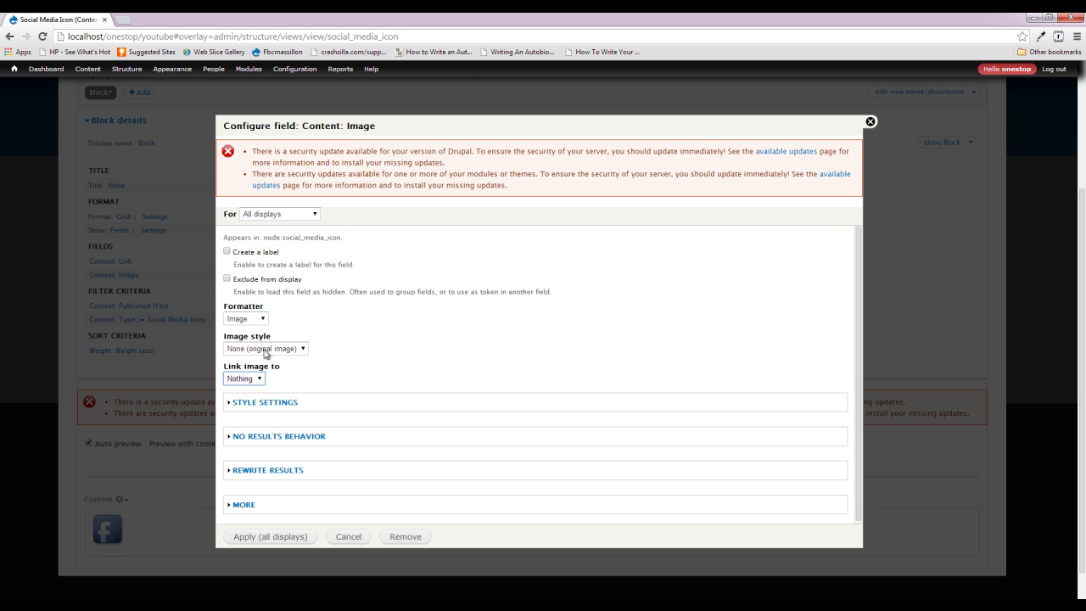
- In the Image field's rewrite settings, enable outputting the field as a link
click(290, 469)
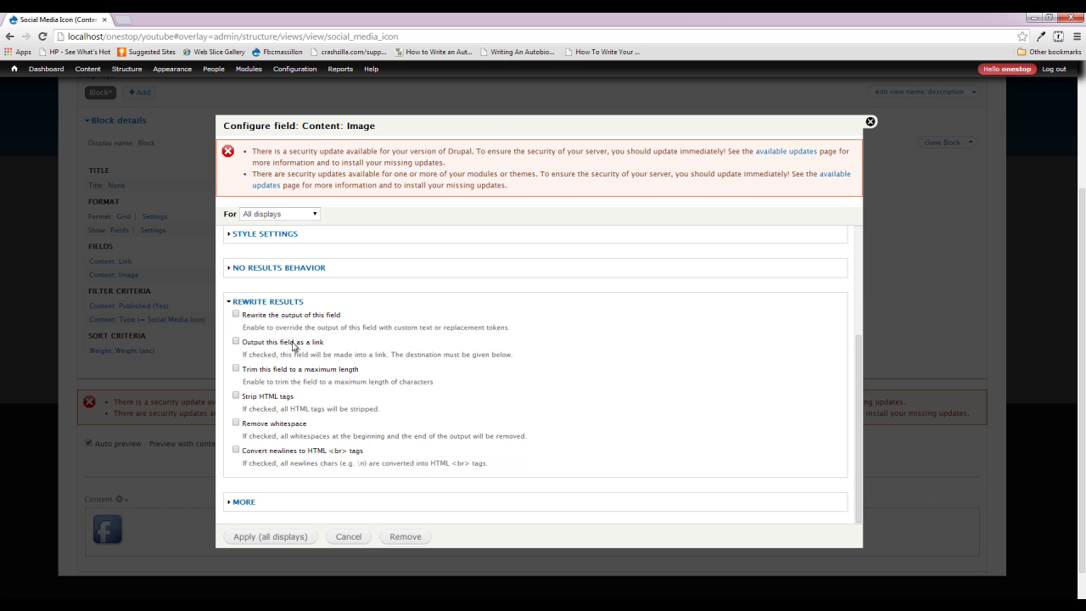
click(236, 342)
scroll(368, 341, down, 3)
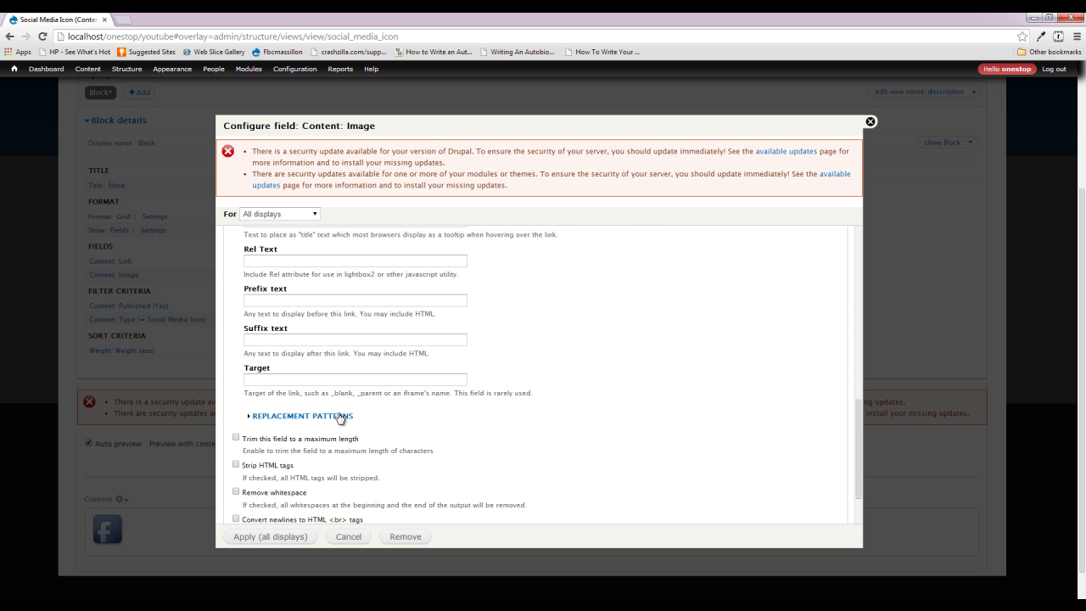
- Copy the [field_social_link] token from the replacement patterns into the Image field's link path
click(291, 418)
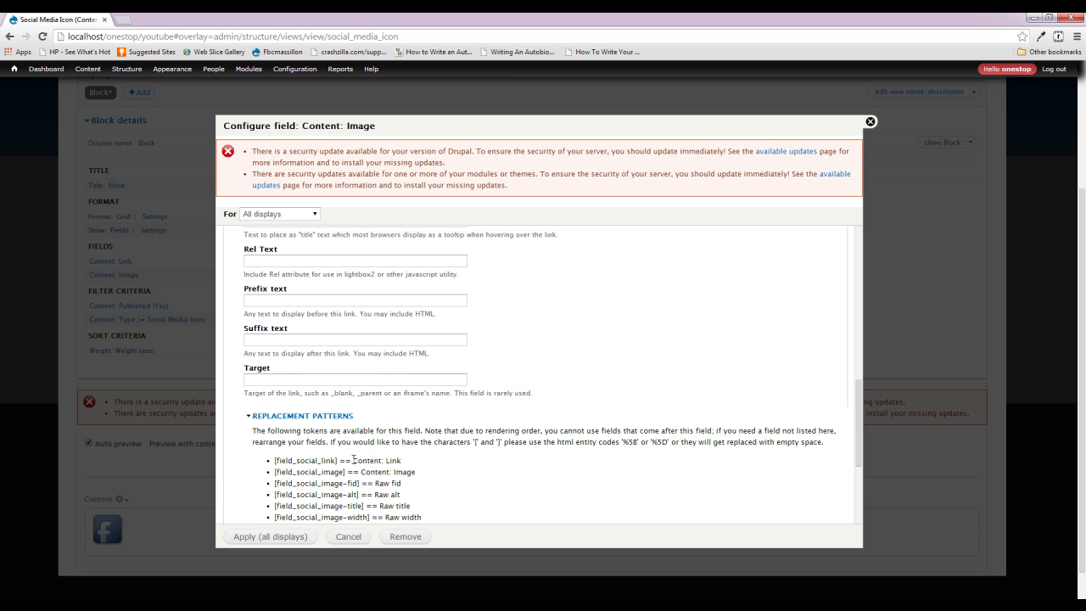
scroll(359, 460, down, 1)
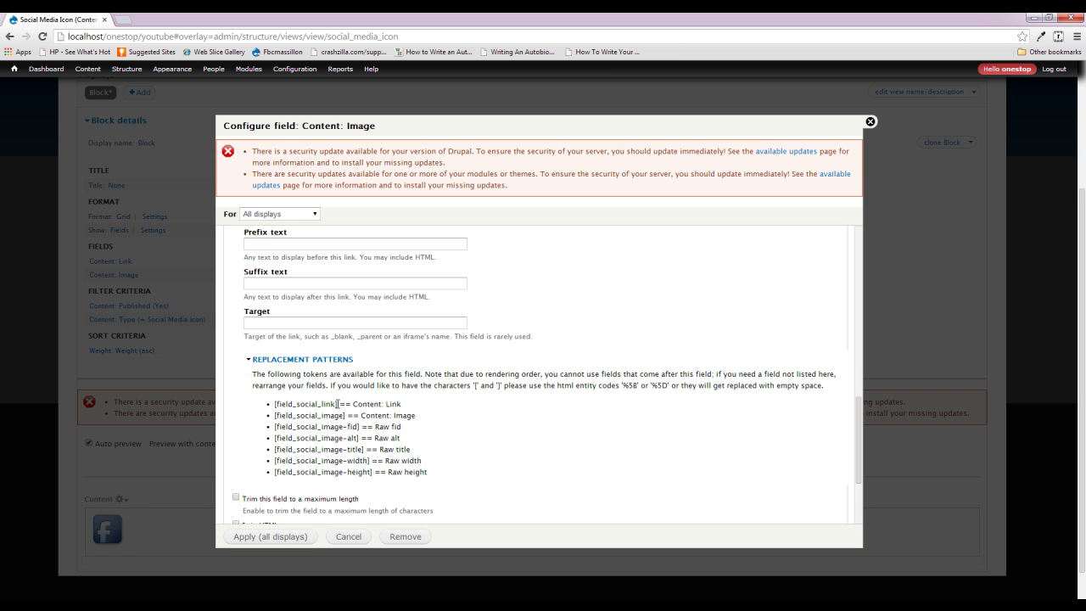
drag(337, 404, 275, 405)
key(ctrl+c)
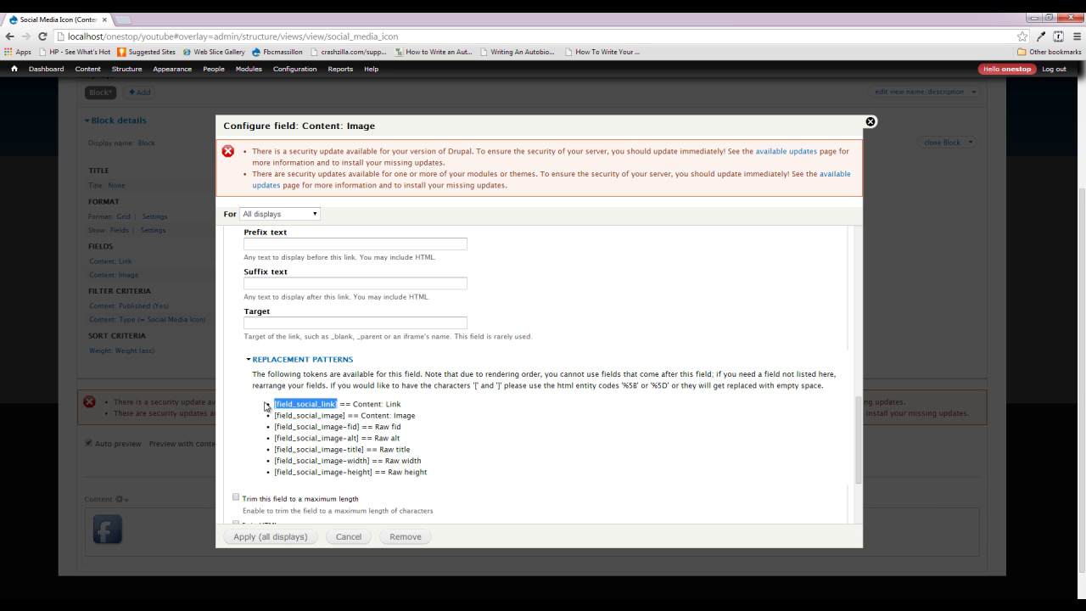
scroll(406, 413, up, 5)
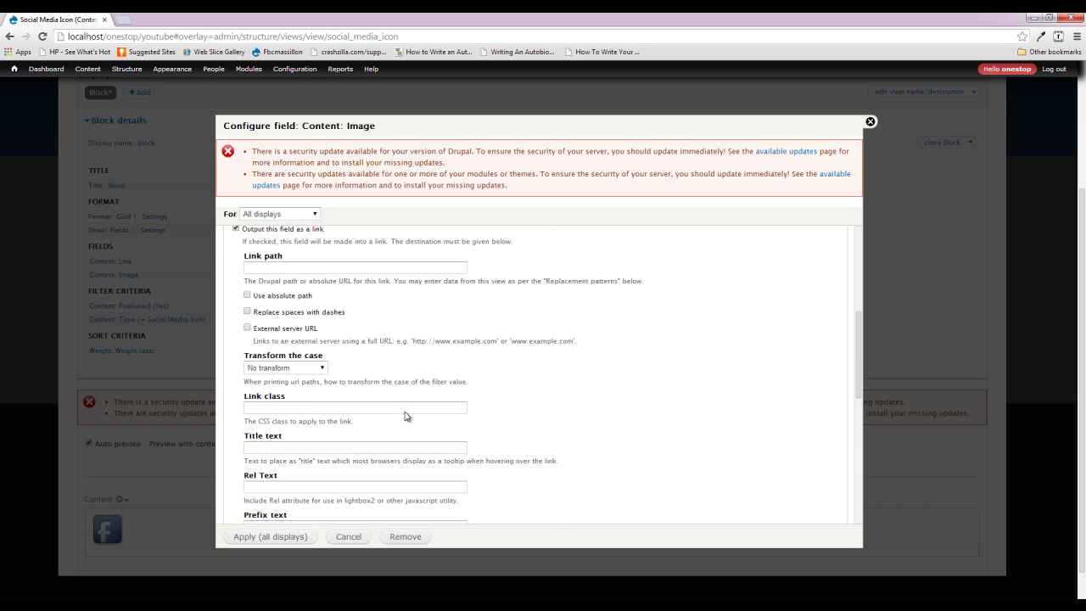
click(278, 324)
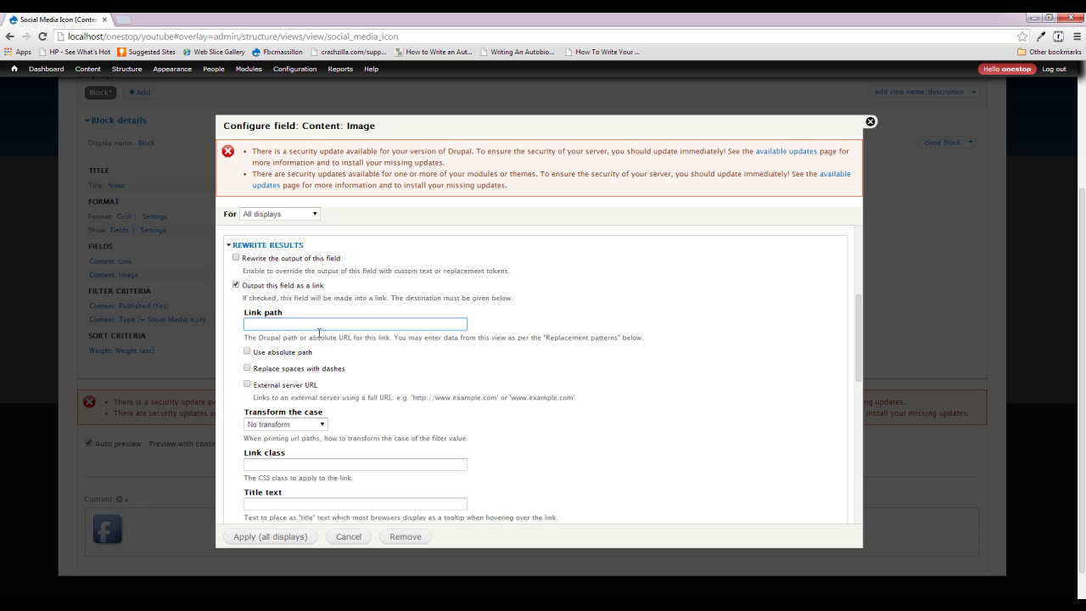
key(ctrl+v)
drag(301, 324, 246, 324)
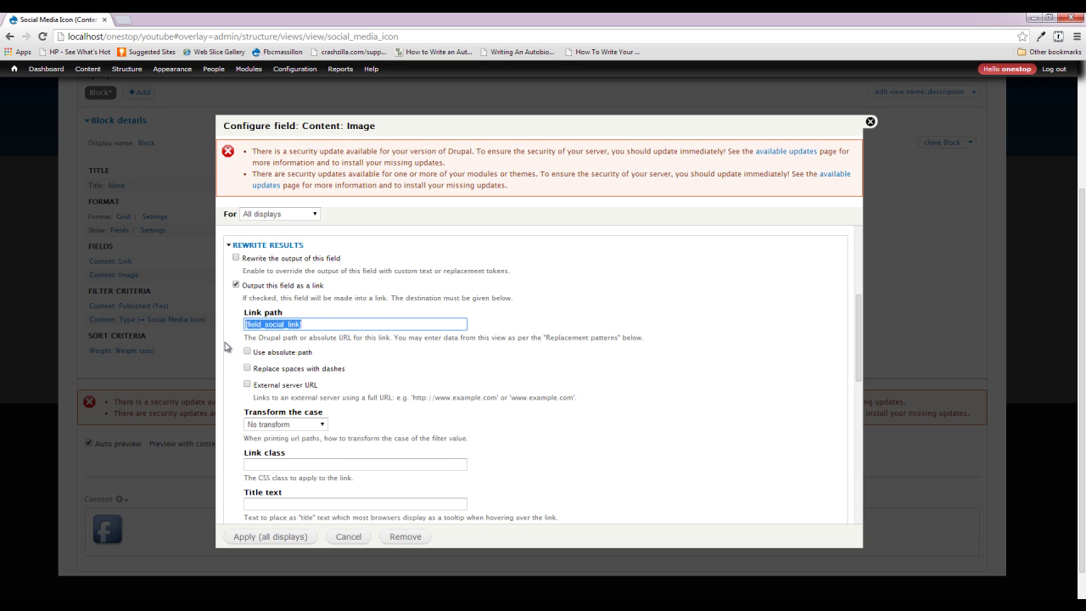
click(399, 310)
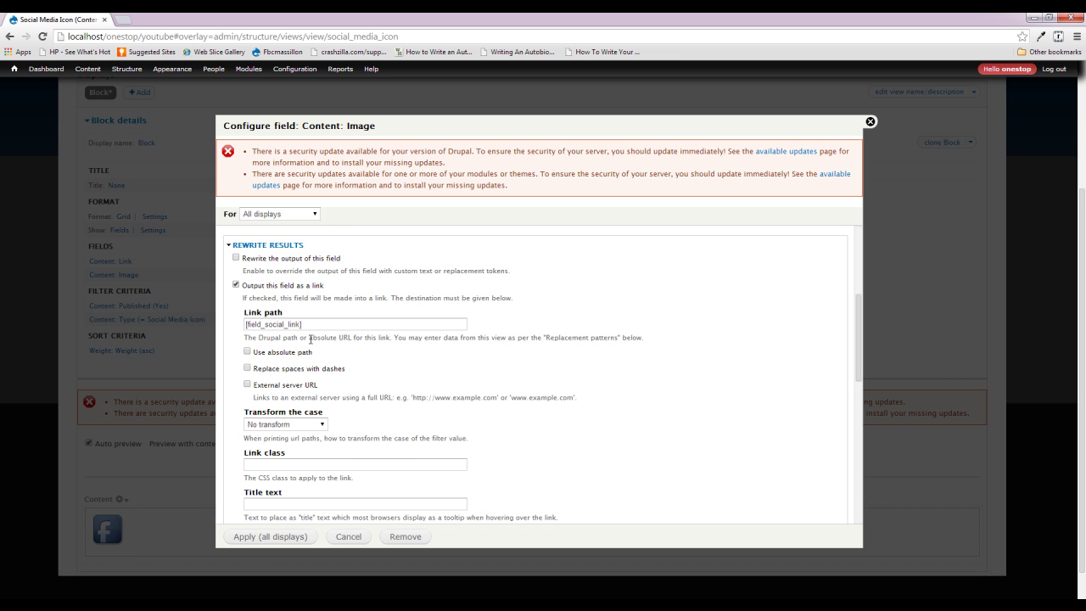
drag(310, 325, 195, 320)
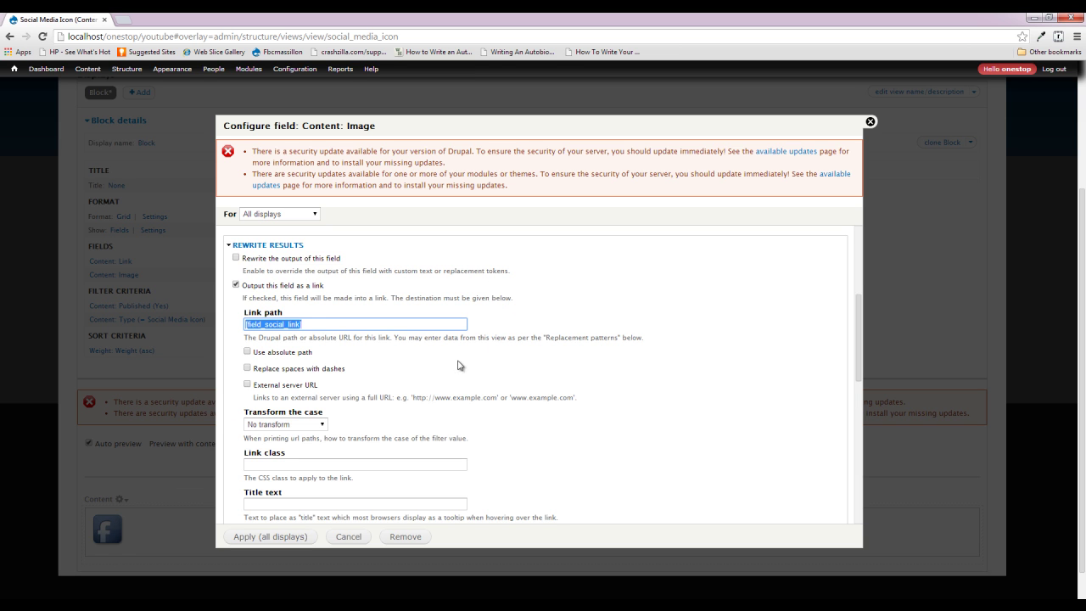
click(501, 336)
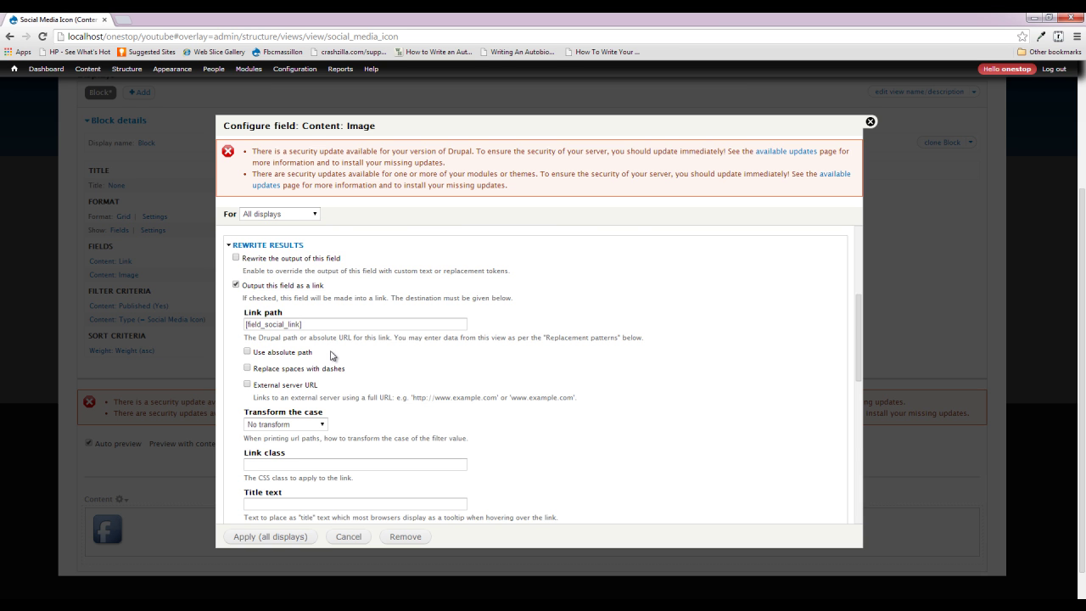
- Accept the Windows 7 Basic color scheme change and set the Image field's link target to _blank for all displays
scroll(331, 356, down, 5)
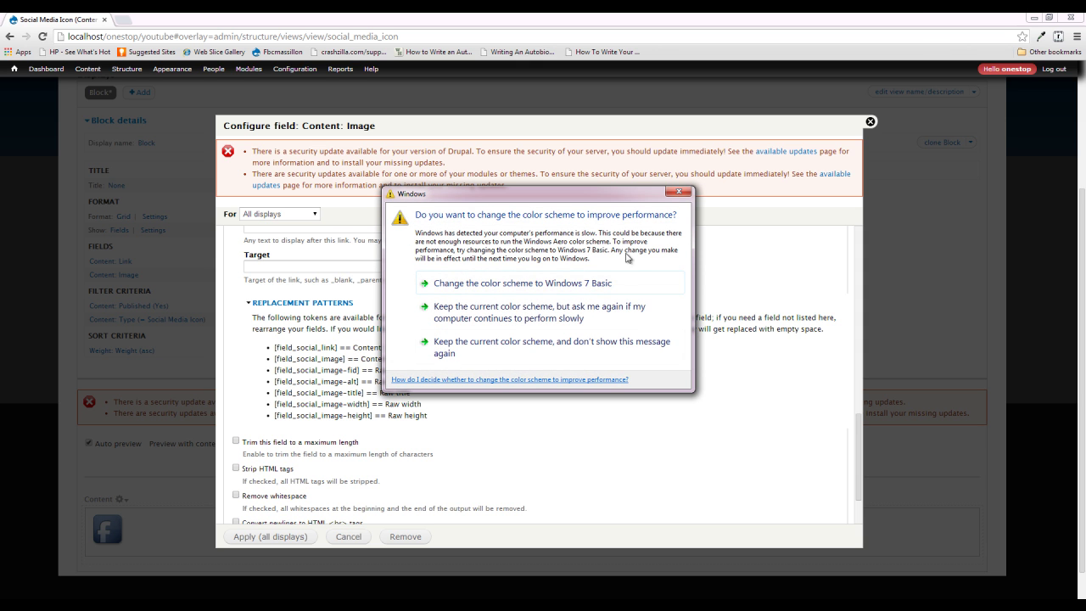
click(472, 288)
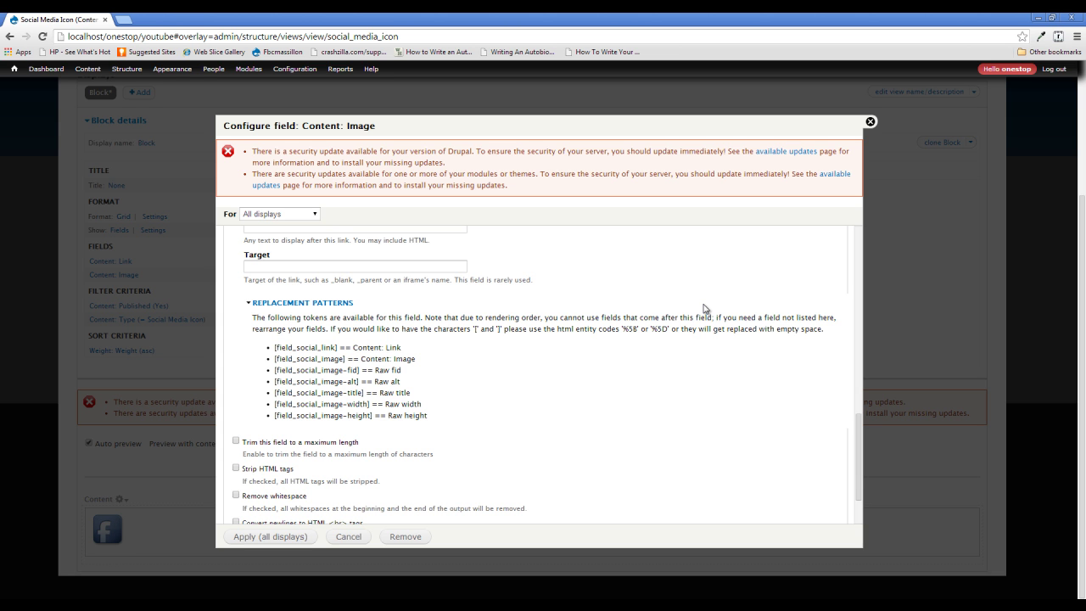
click(299, 269)
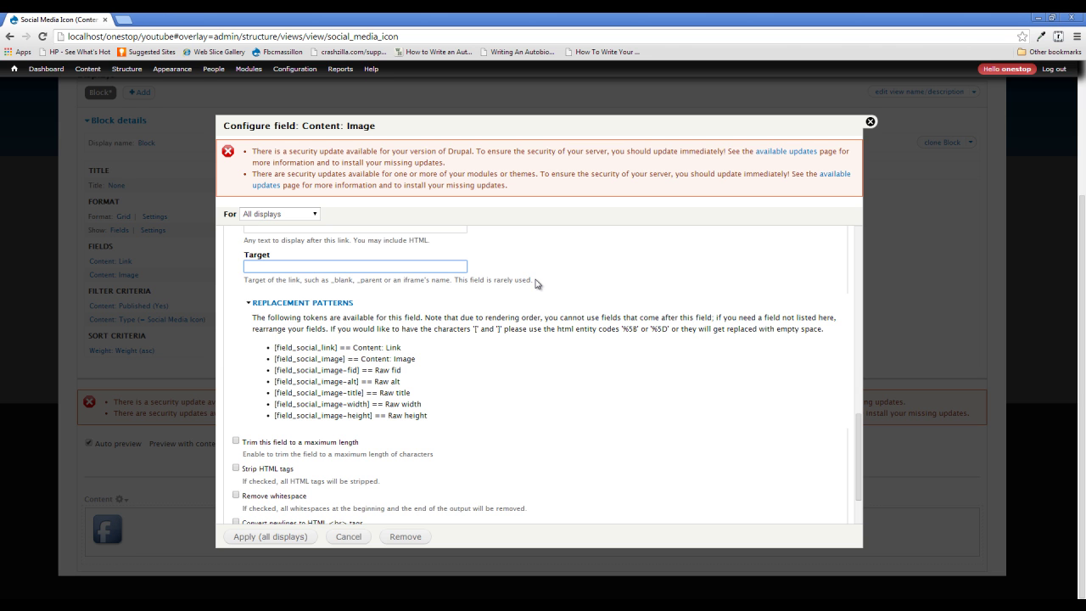
text(_blank)
click(252, 538)
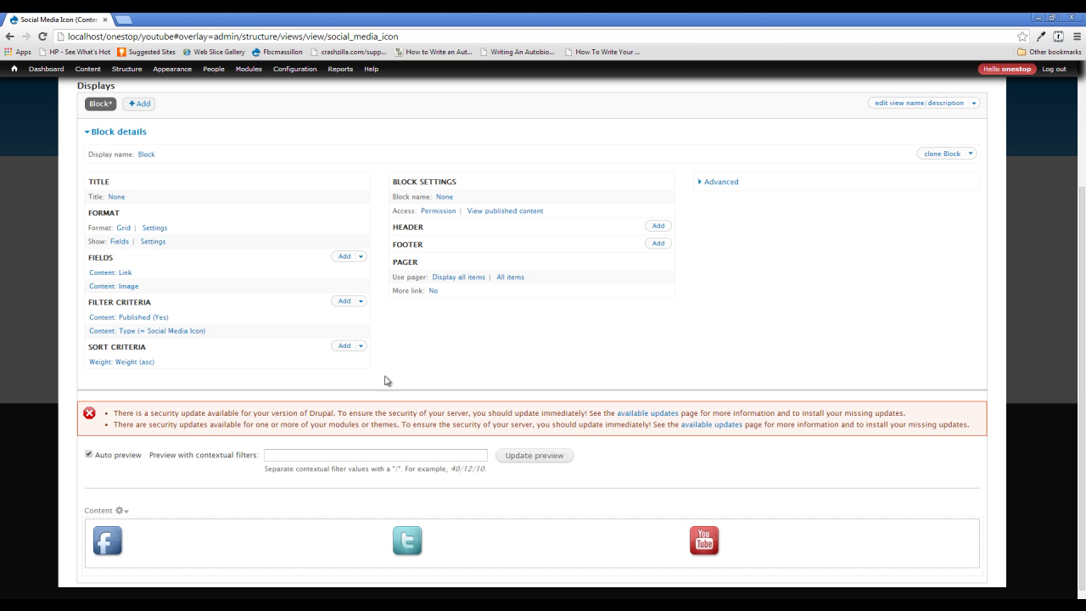
- Set the grid format's number of columns to 3 for all displays
click(162, 231)
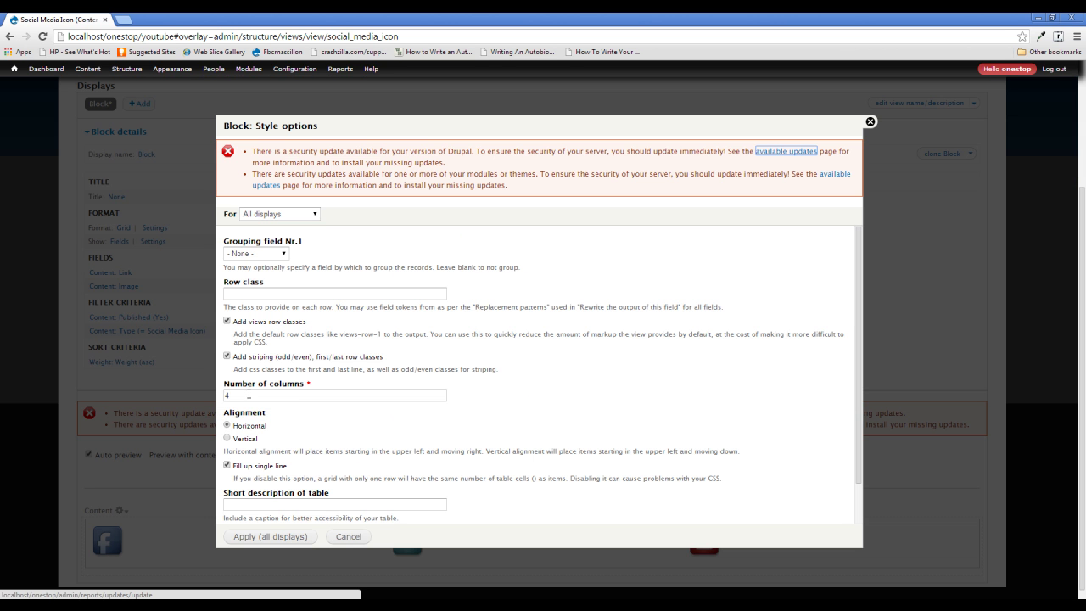
double_click(249, 393)
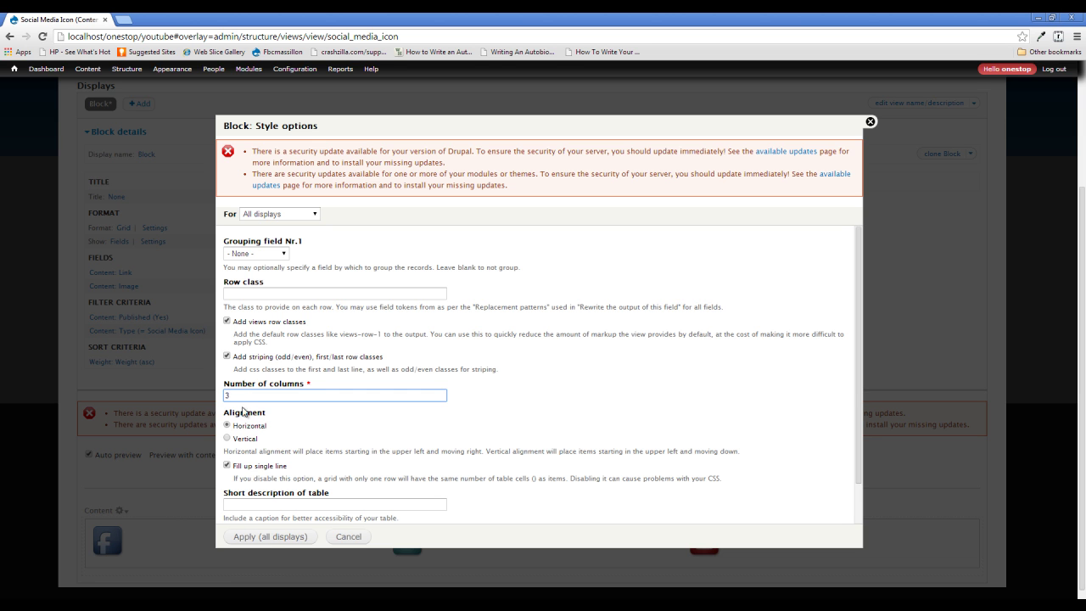
click(263, 538)
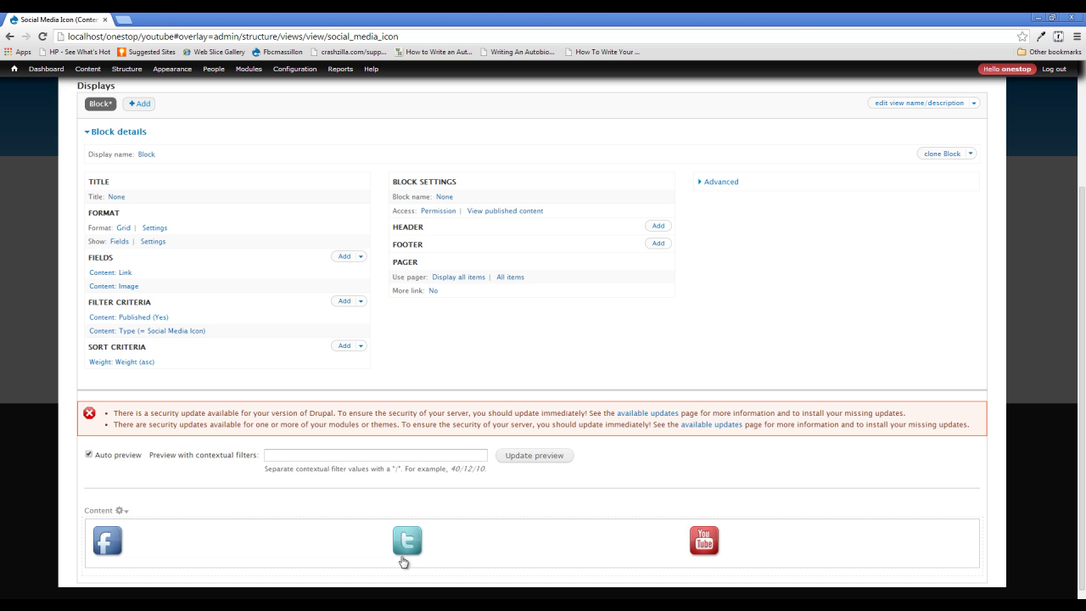
- Save the Social Media Icon view and go to the Blocks administration page
scroll(775, 561, up, 2)
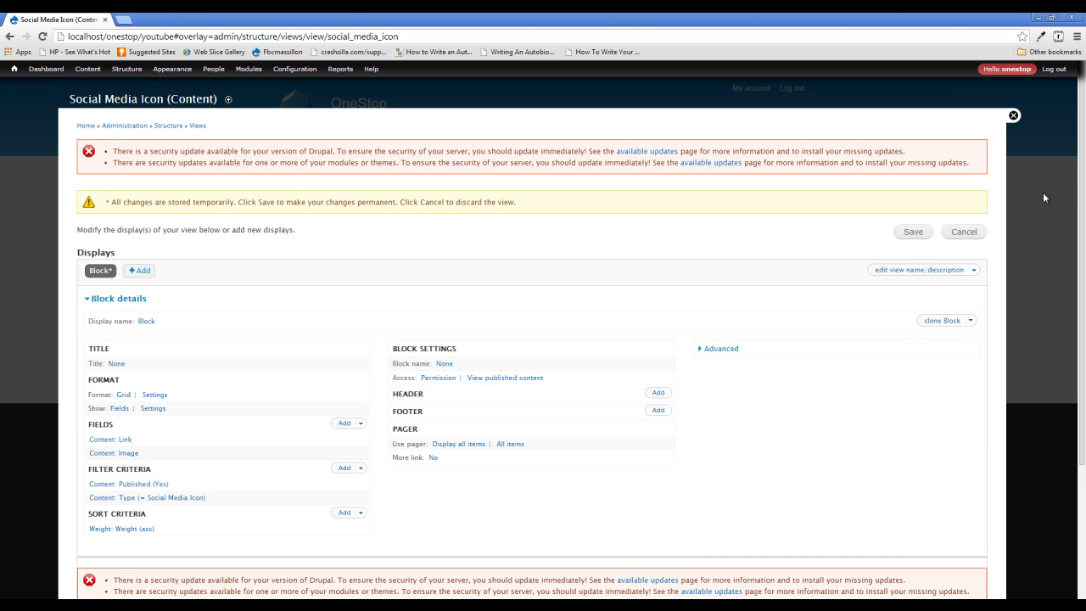
click(915, 234)
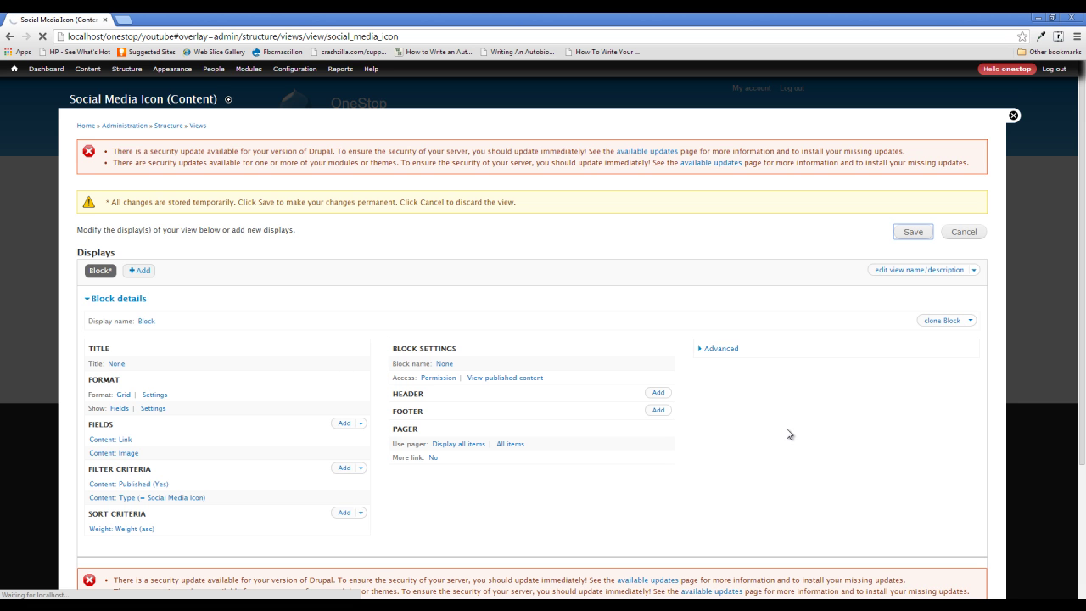
click(1013, 116)
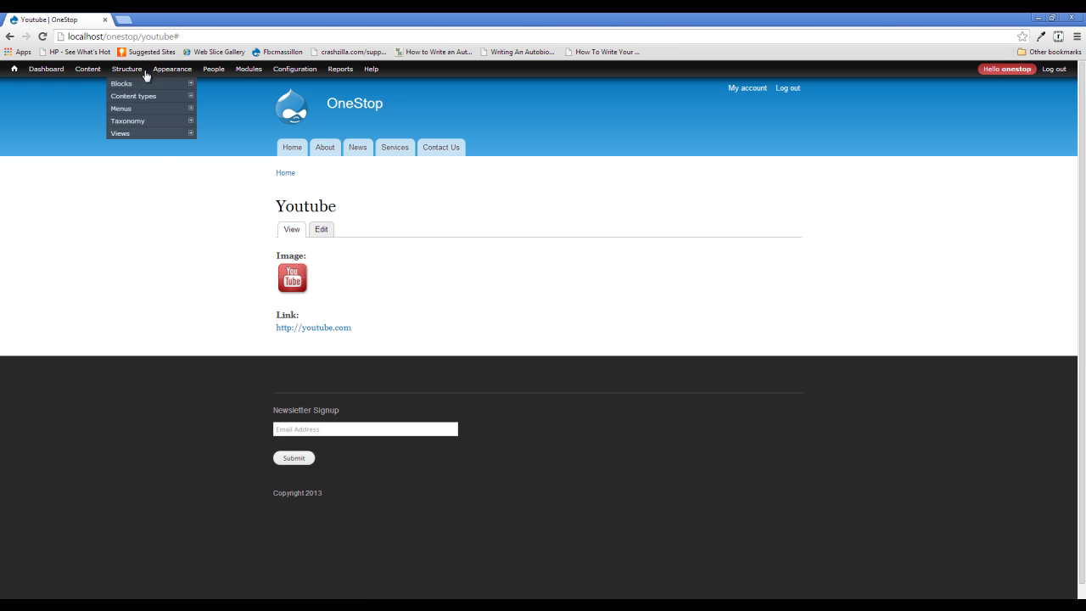
click(123, 83)
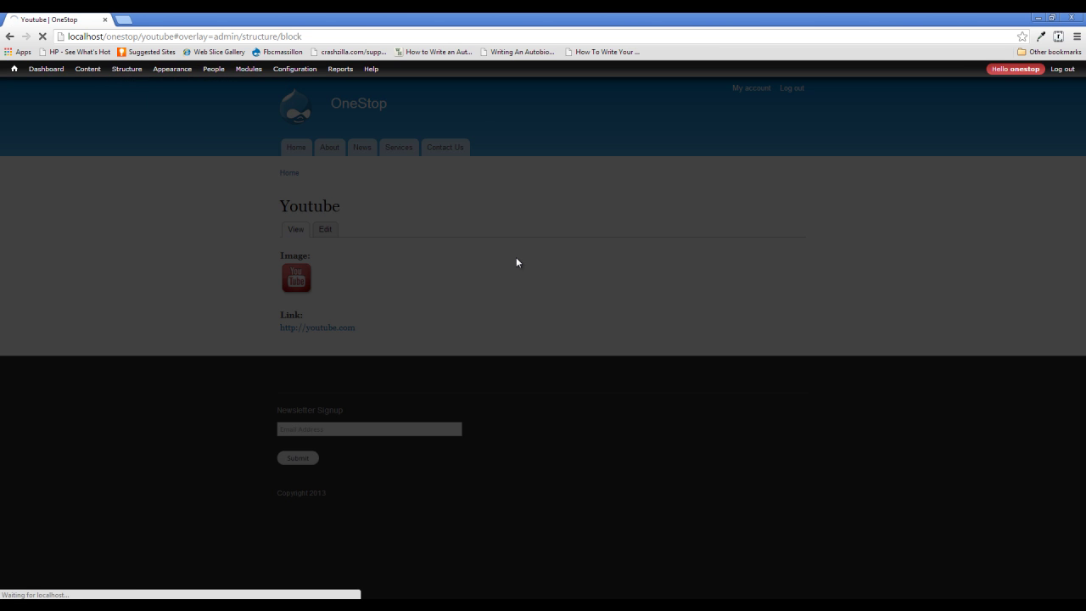
- Assign the View: Social Media Icon block to the Footer region, move it above Webform: Newsletter Signup, and save the blocks
scroll(514, 259, down, 10)
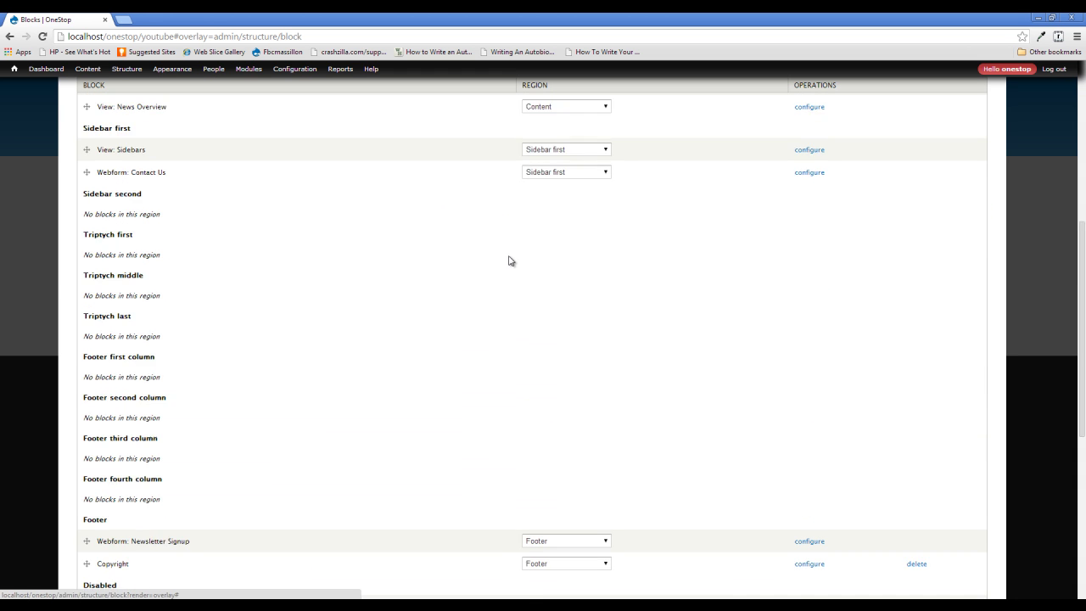
click(547, 477)
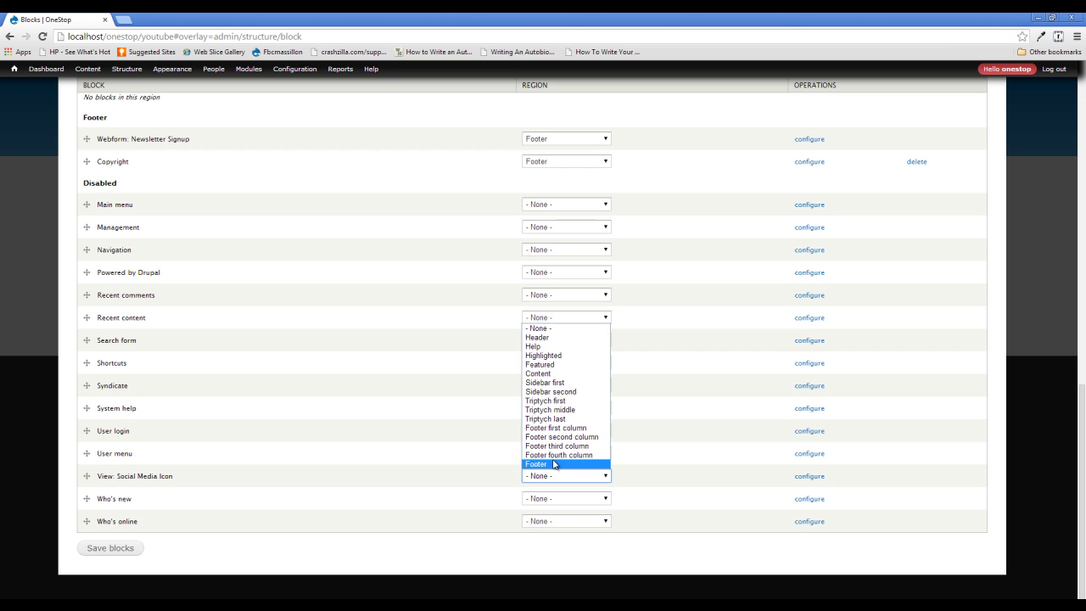
click(543, 463)
scroll(410, 438, up, 2)
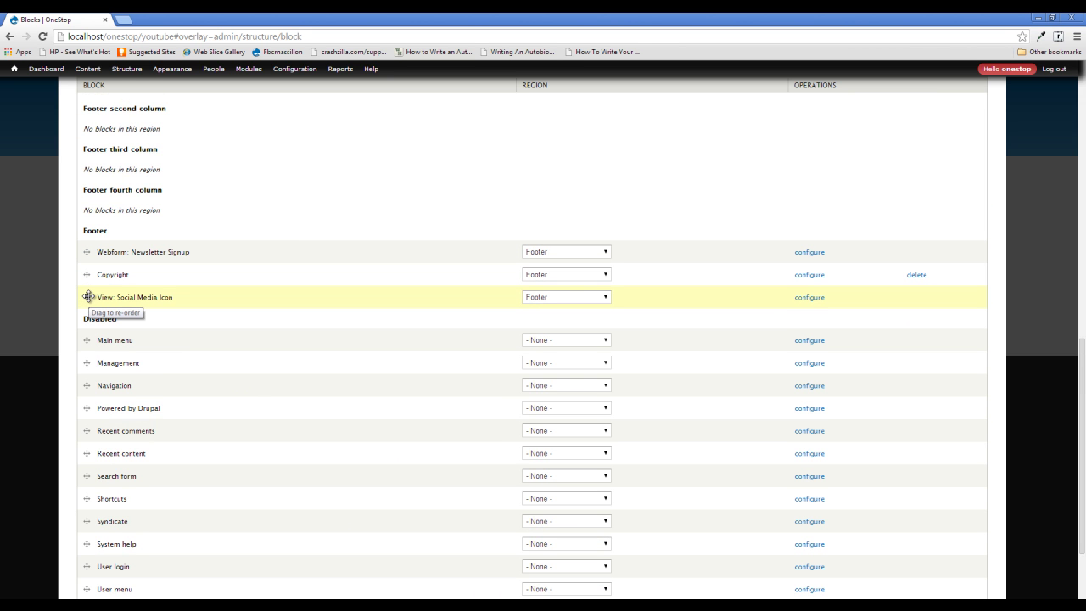
drag(88, 296, 90, 257)
scroll(213, 382, down, 3)
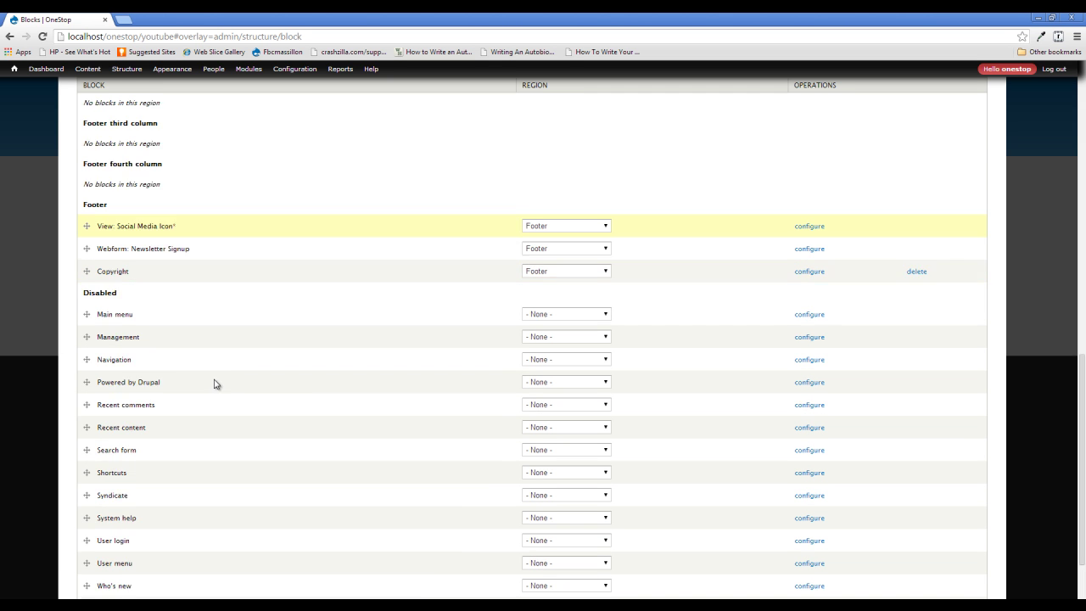
click(120, 549)
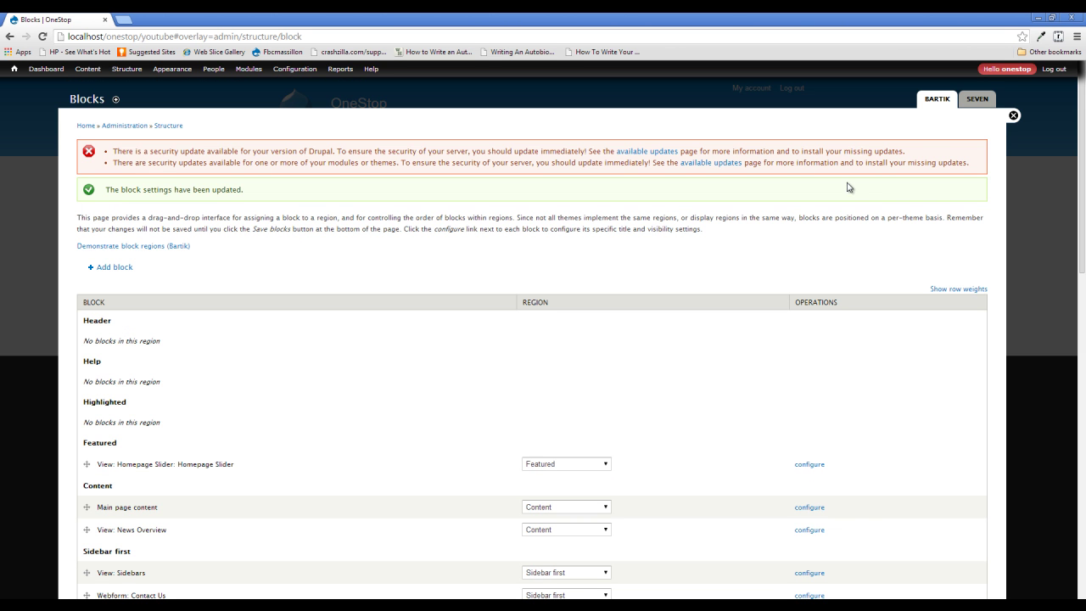
- Close the Blocks overlay and examine the social media icons in the footer of the current page and the homepage
click(1013, 117)
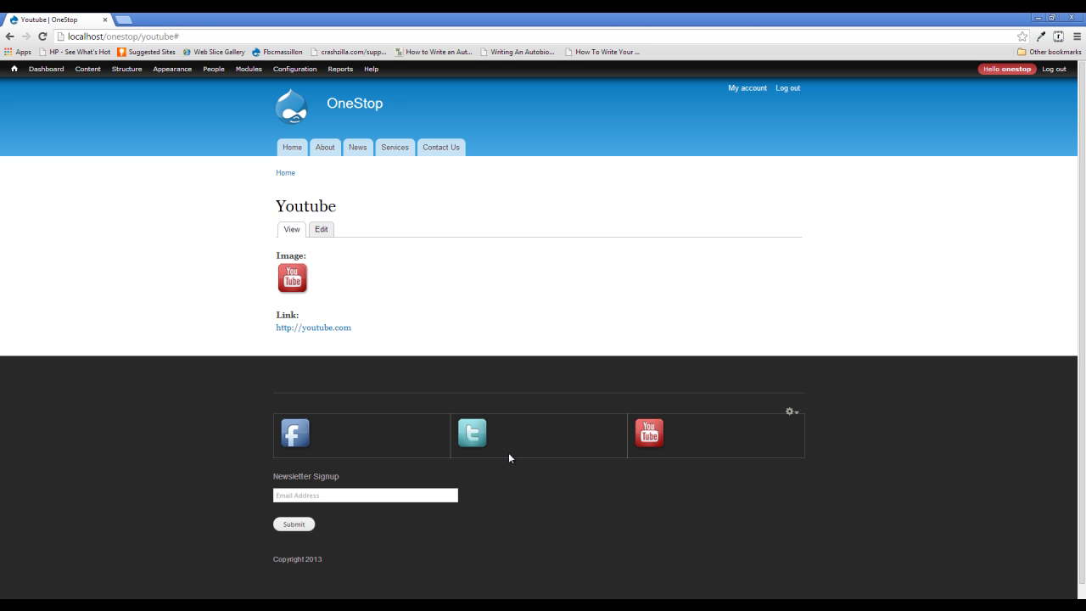
click(649, 433)
scroll(364, 354, down, 3)
scroll(364, 353, down, 4)
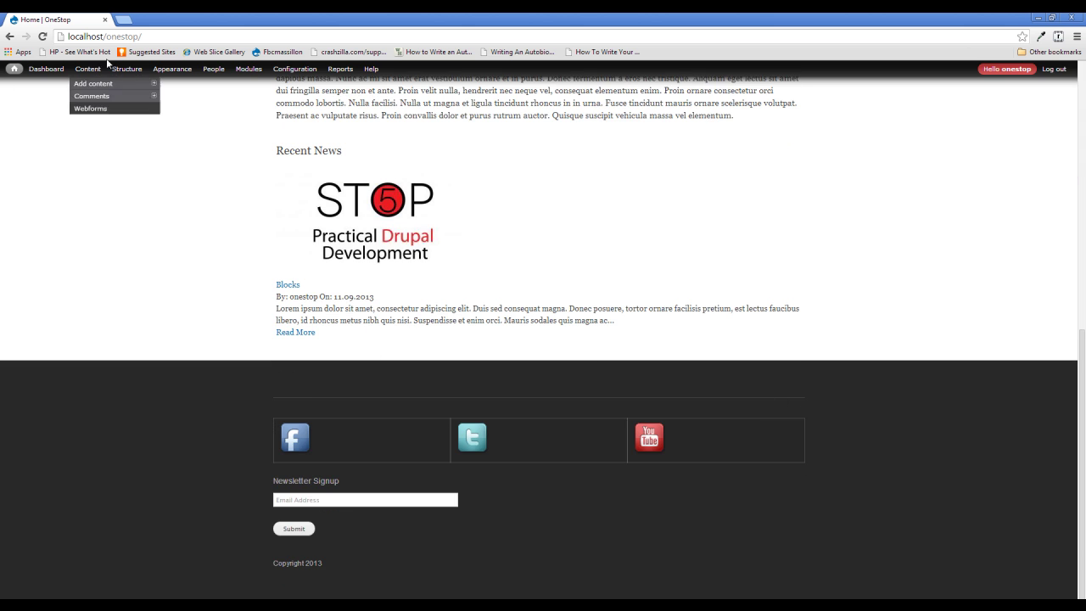
- Open the block region demonstration for the Bartik theme and examine the available footer regions
mouse_move(131, 74)
click(121, 85)
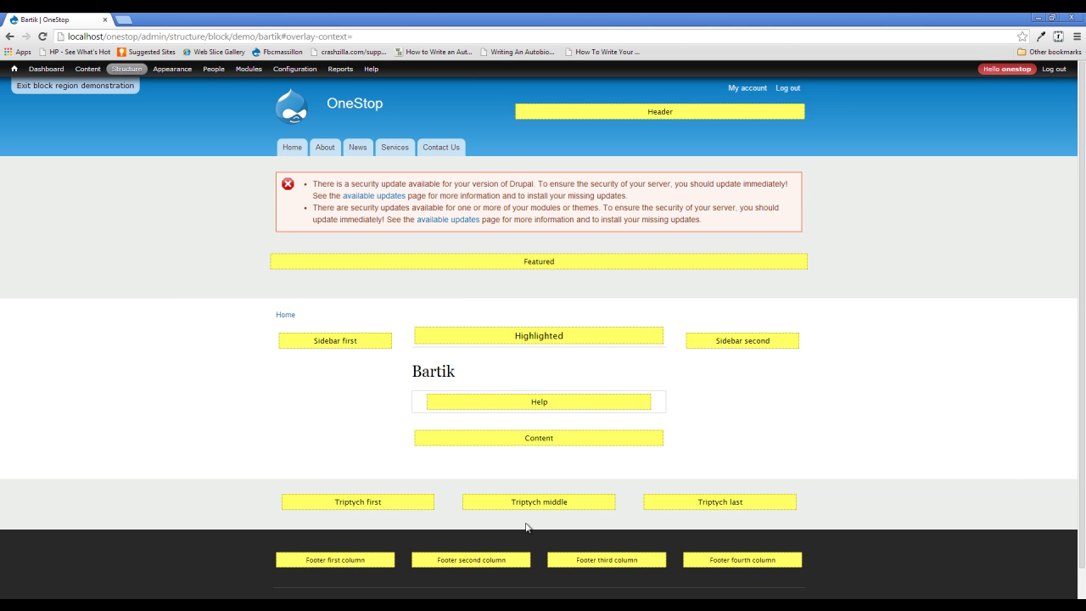
scroll(204, 543, down, 1)
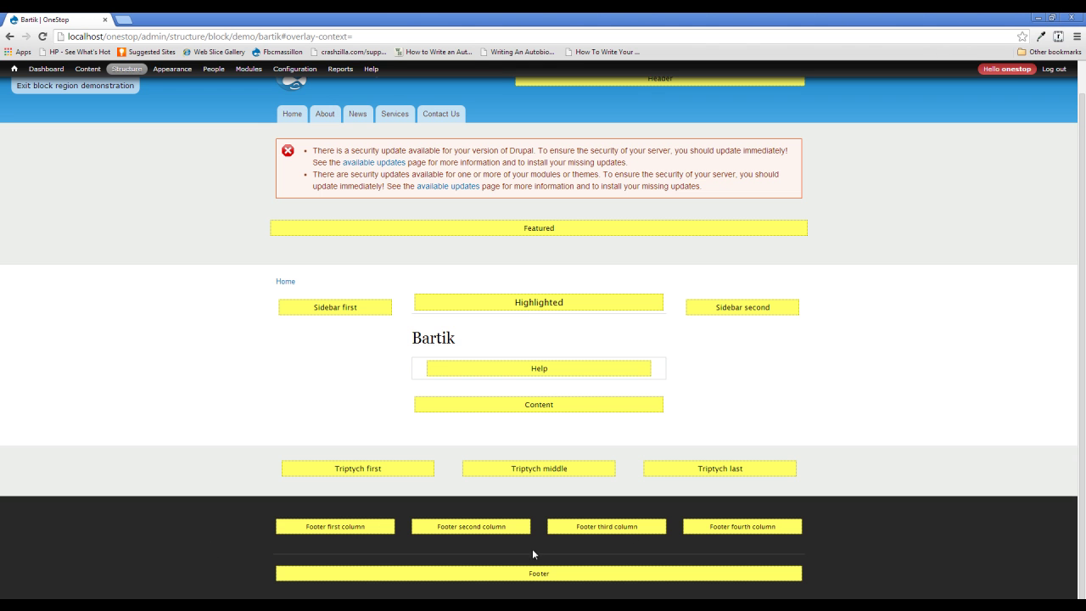
- Return to the Blocks administration page and assign the View: Social Media Icon block to the Footer fourth column region
mouse_move(126, 68)
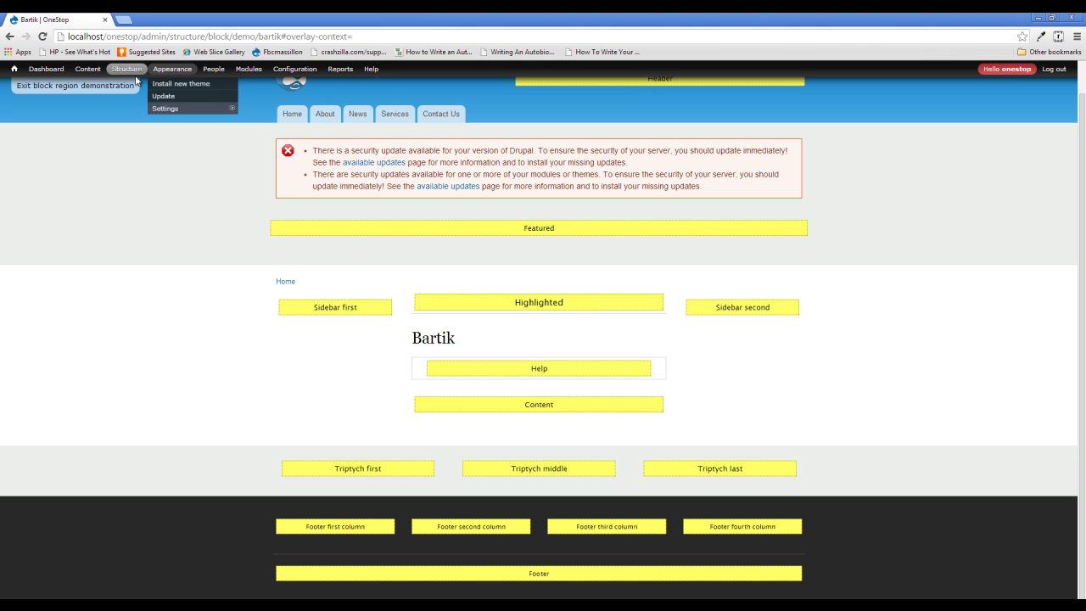
mouse_move(170, 133)
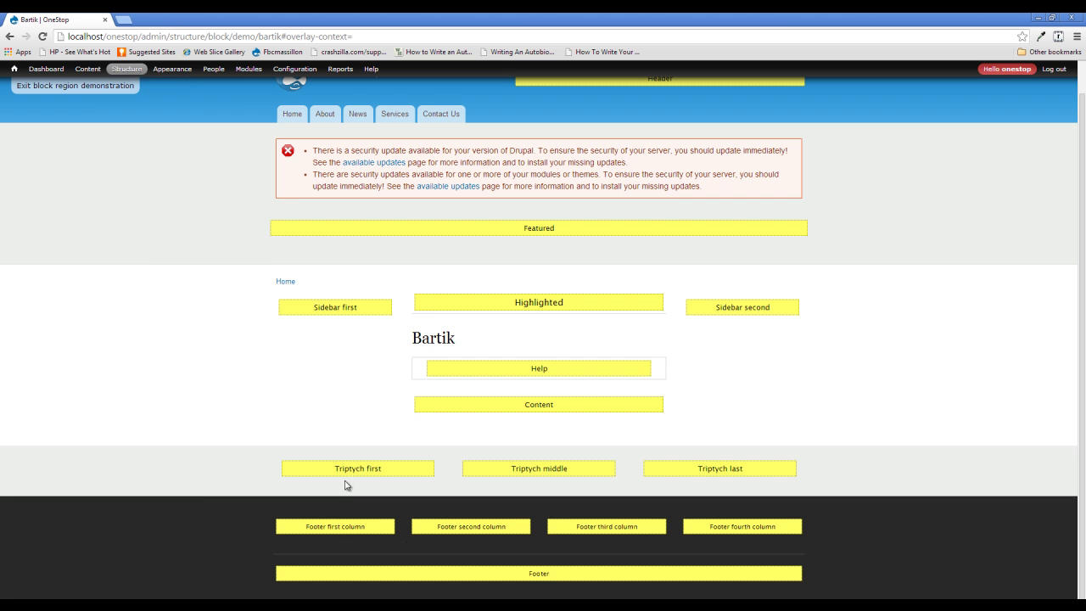
click(142, 84)
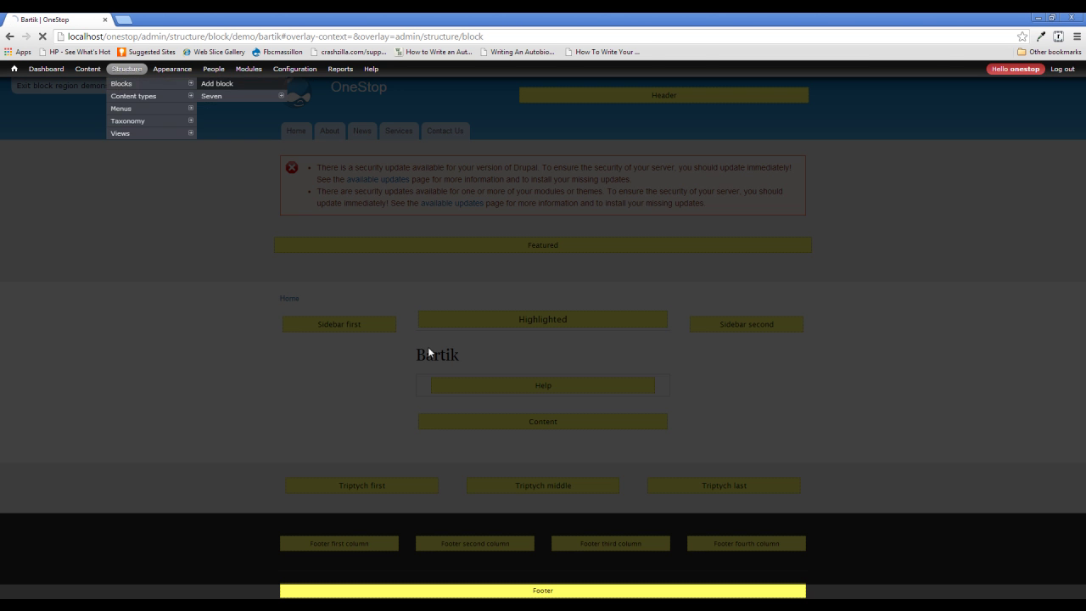
scroll(400, 398, down, 8)
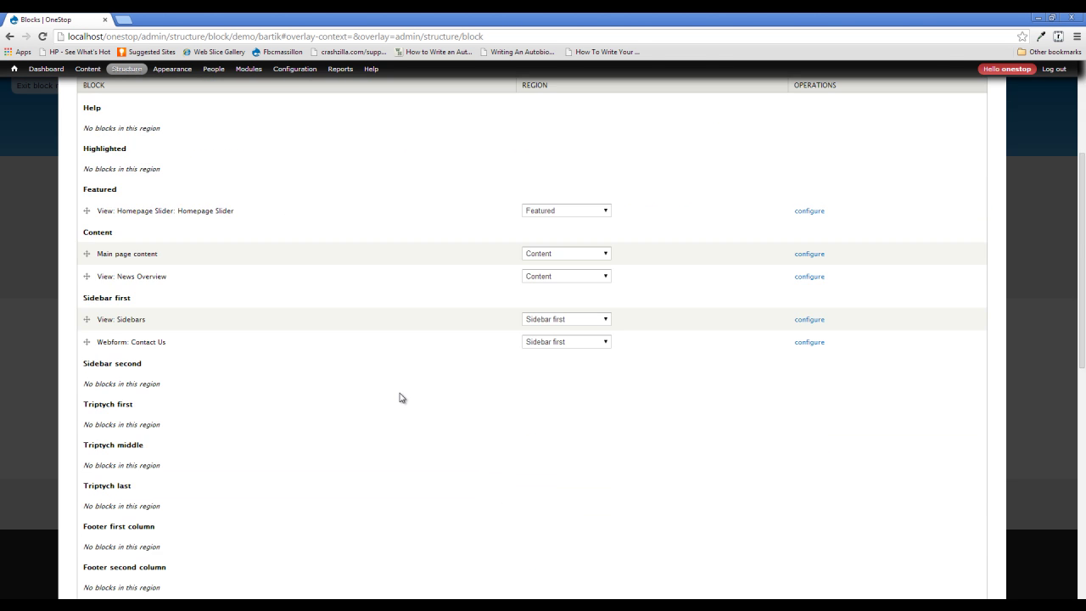
click(532, 374)
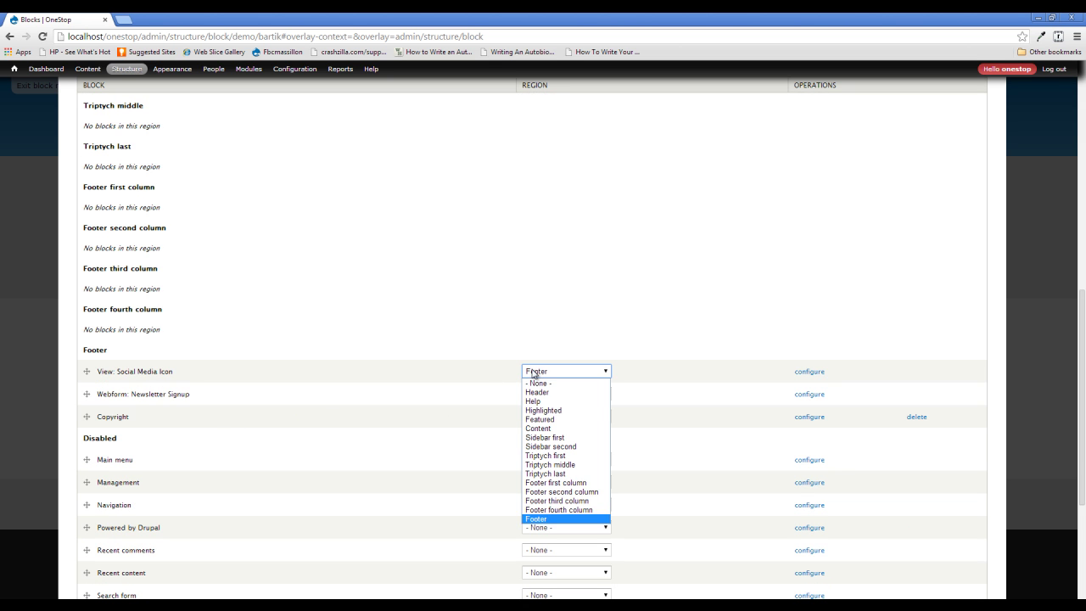
click(593, 510)
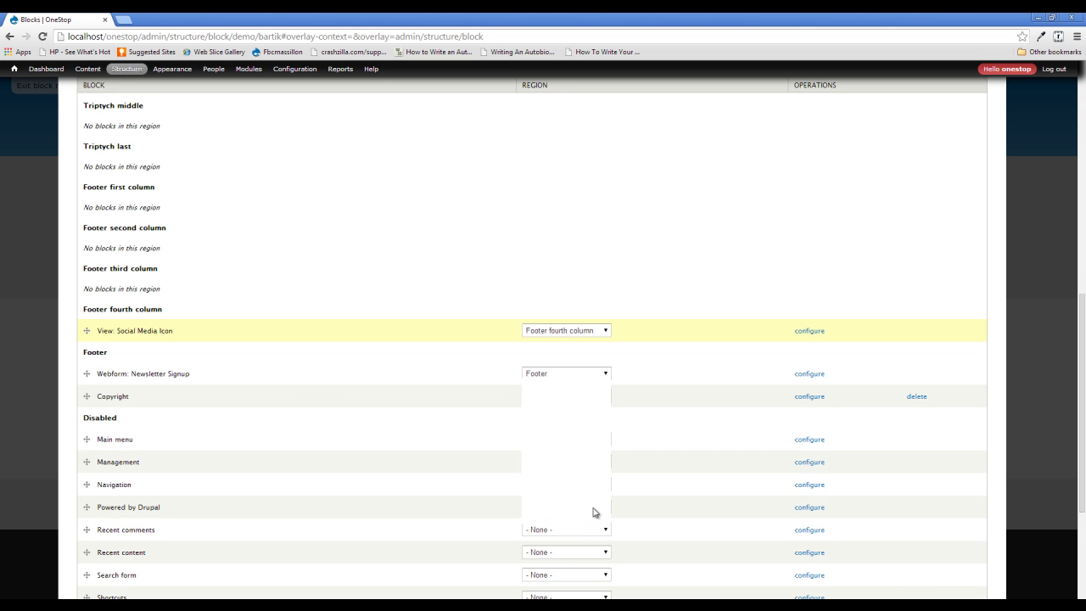
- Assign the Webform: Newsletter Signup block to the Footer third column region
click(561, 373)
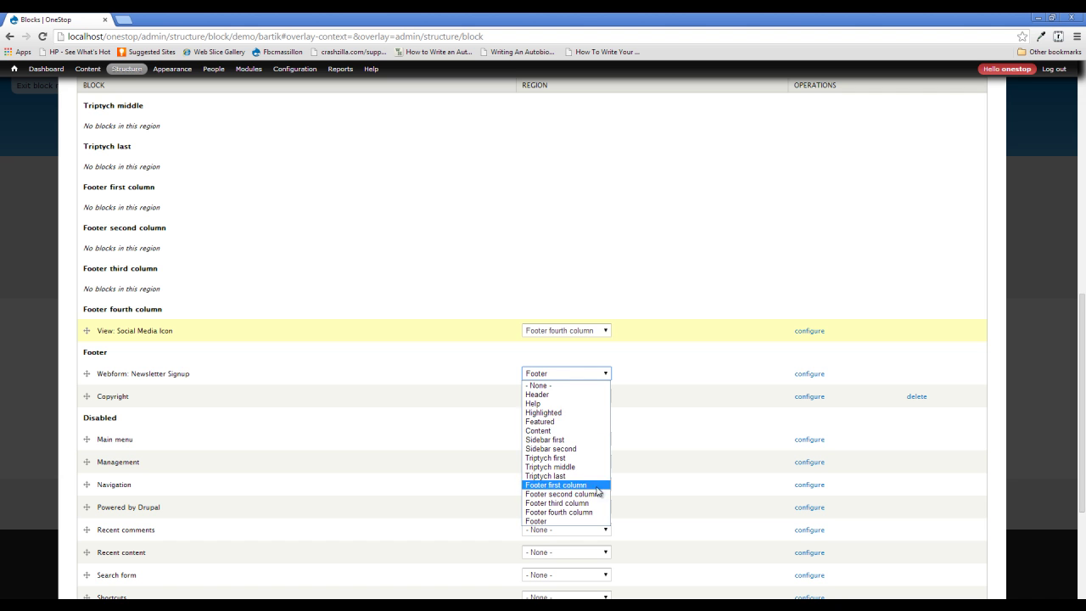
click(557, 503)
click(551, 333)
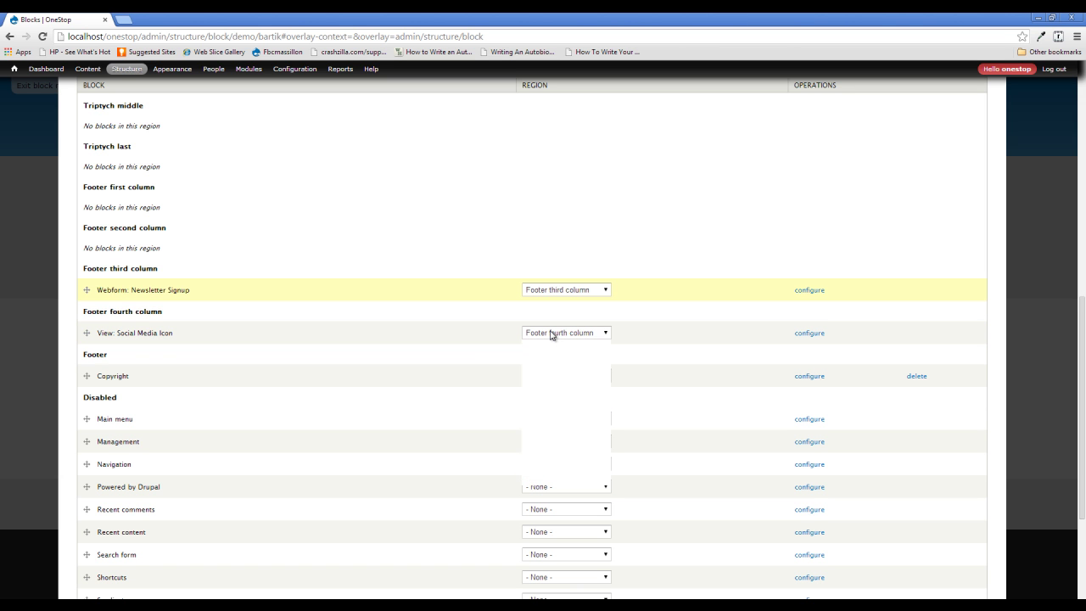
click(399, 371)
- Assign the Copyright block to the Footer first column region and save the blocks
click(538, 376)
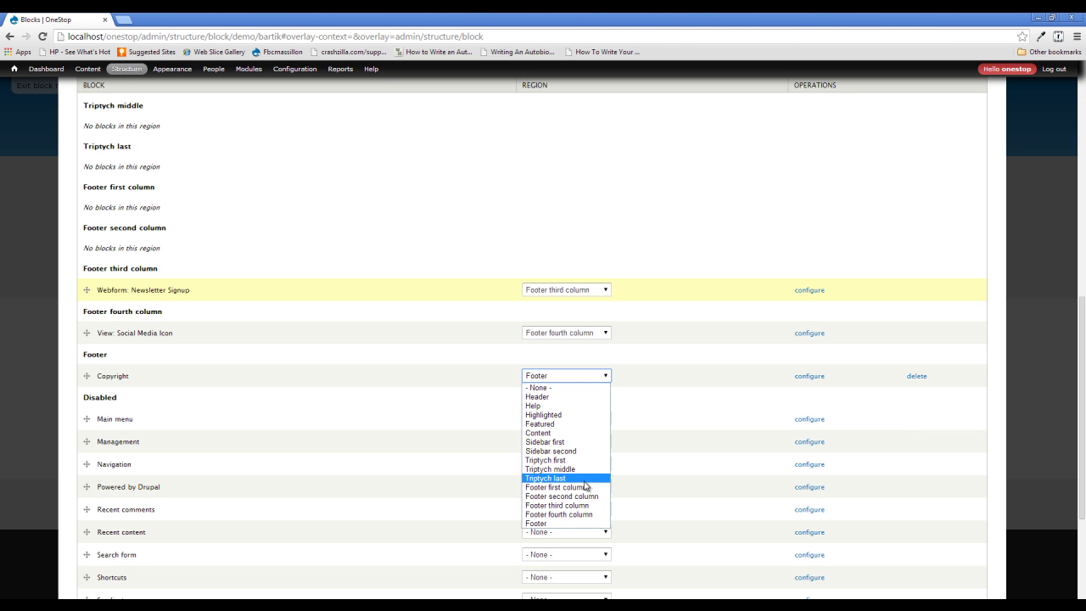
click(555, 487)
scroll(236, 308, down, 3)
click(110, 550)
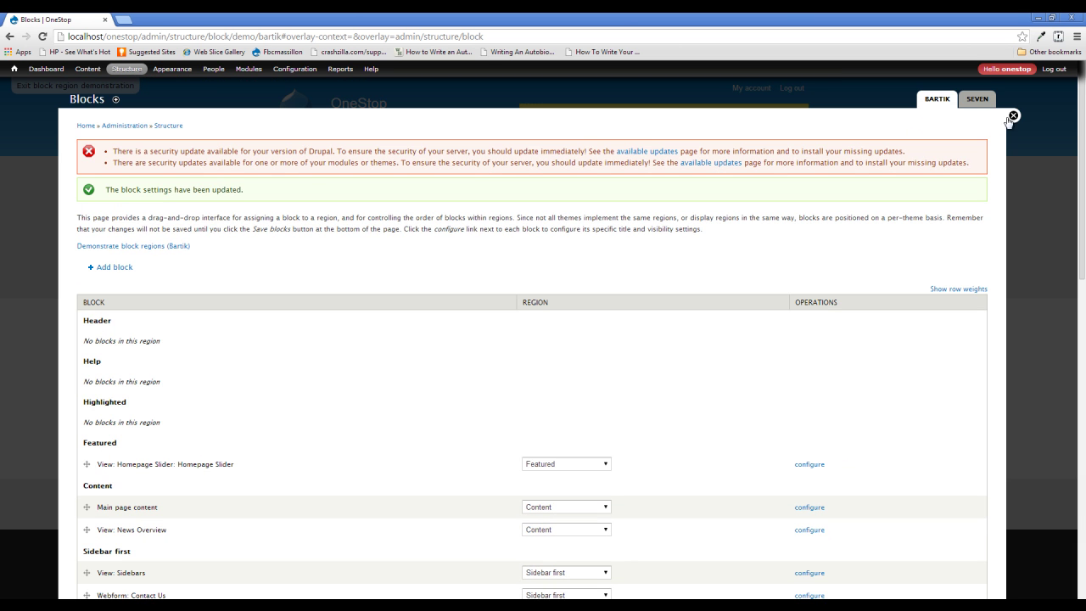
- Close the Blocks overlay and go to the homepage to examine the arrangement of the footer blocks
click(1018, 112)
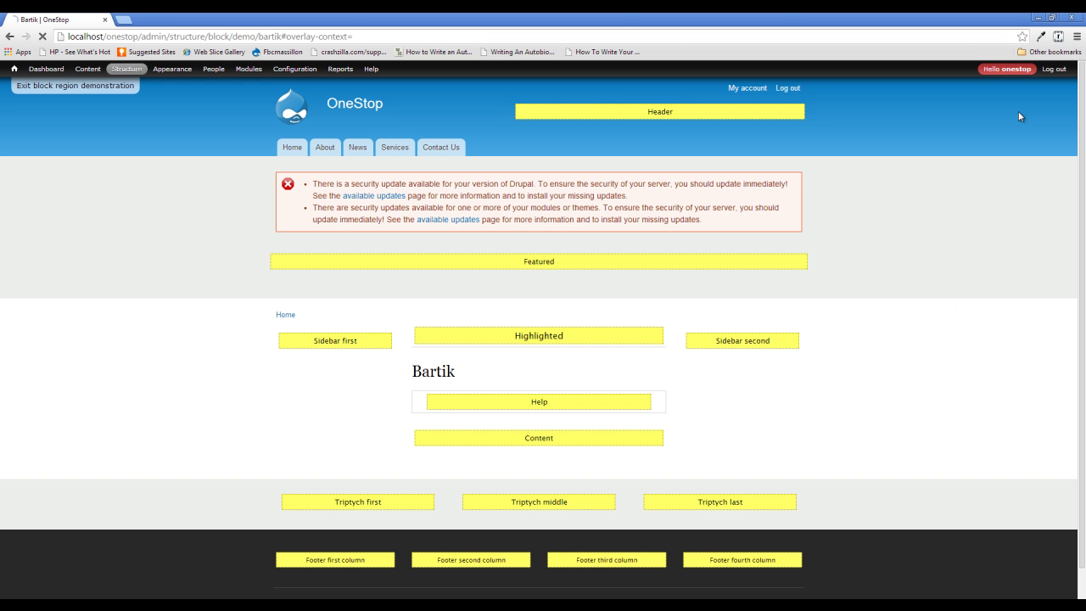
click(294, 115)
scroll(473, 118, down, 5)
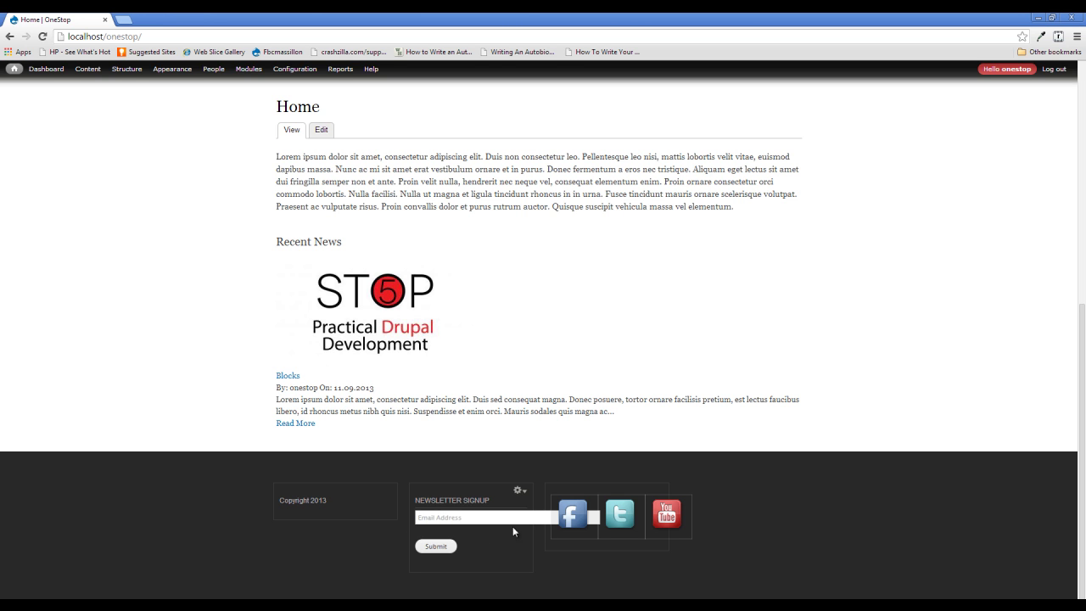
scroll(386, 488, up, 5)
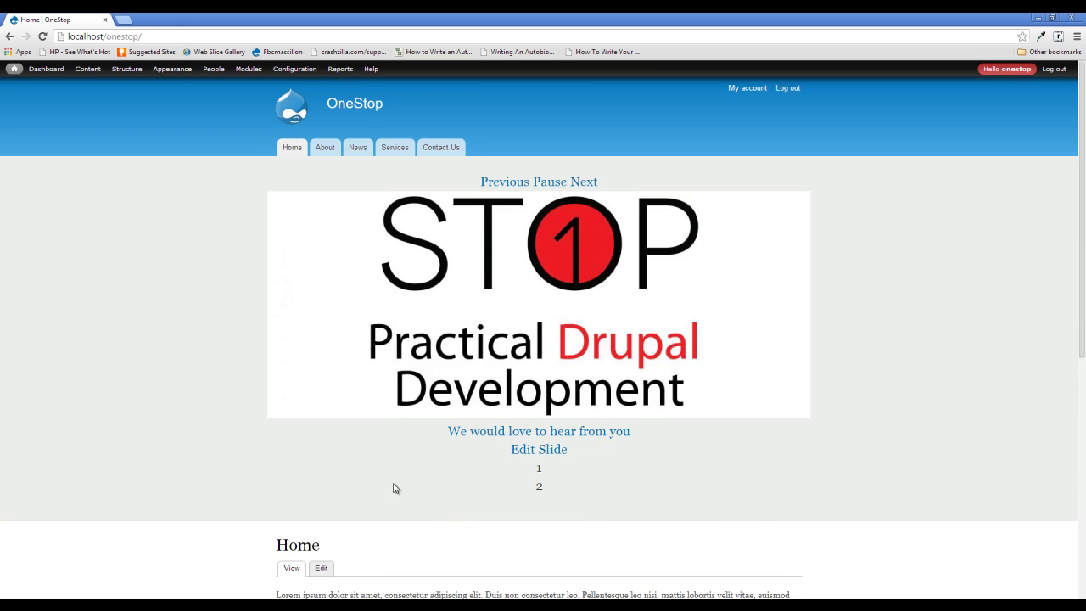
scroll(400, 413, down, 5)
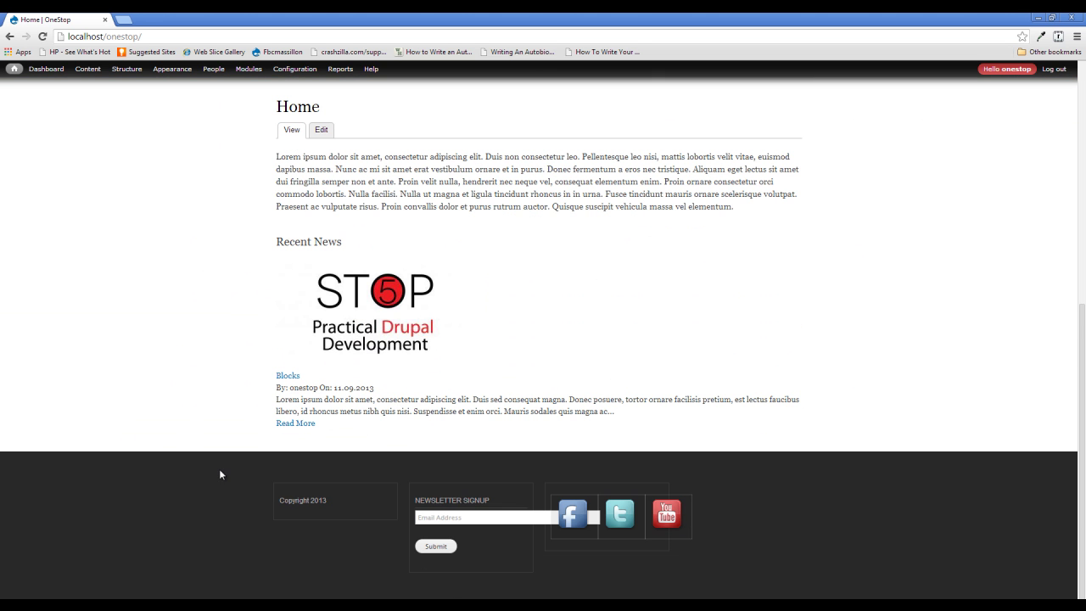
- Test the Facebook and YouTube icon links in the homepage footer, closing each opened browser tab
click(574, 515)
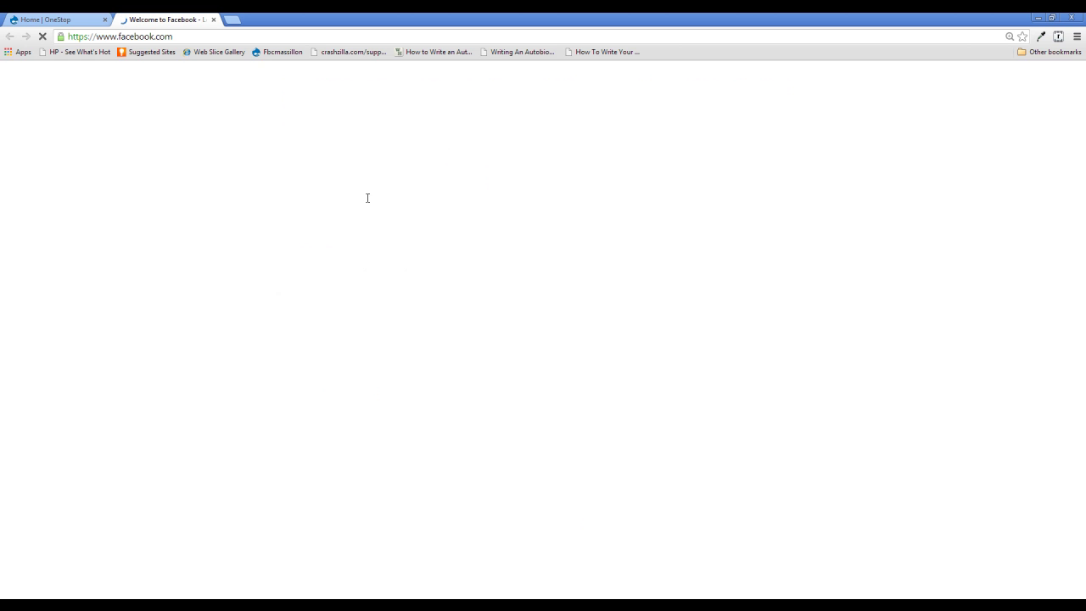
click(213, 18)
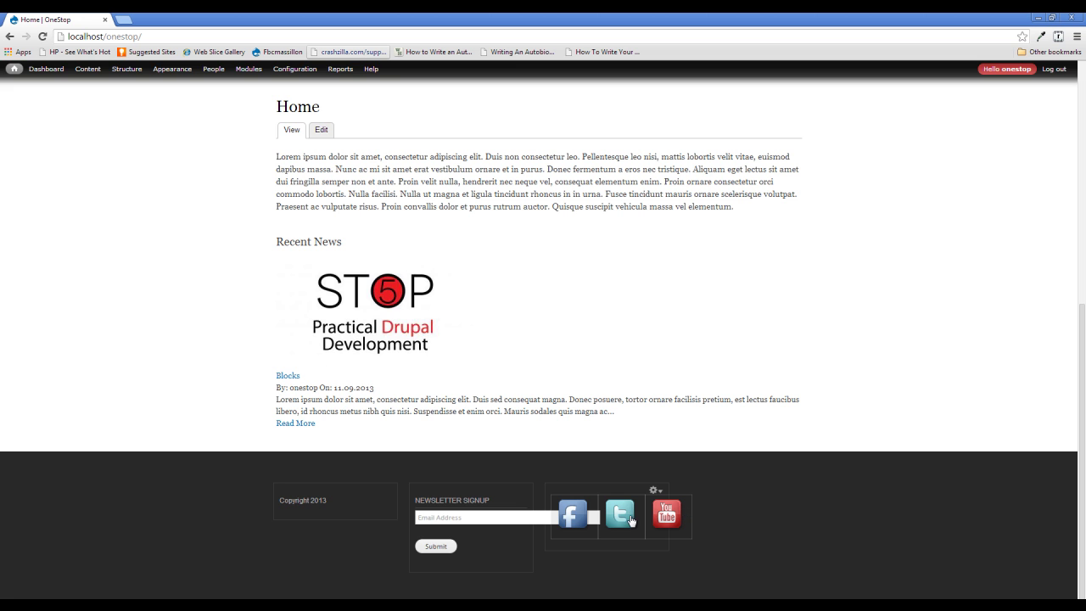
click(663, 514)
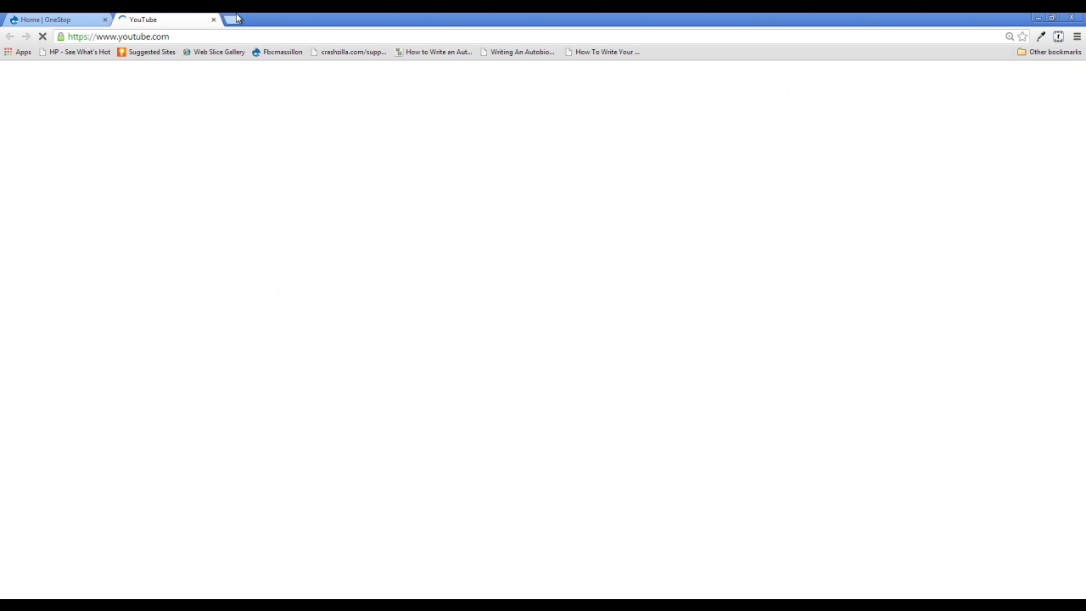
click(213, 19)
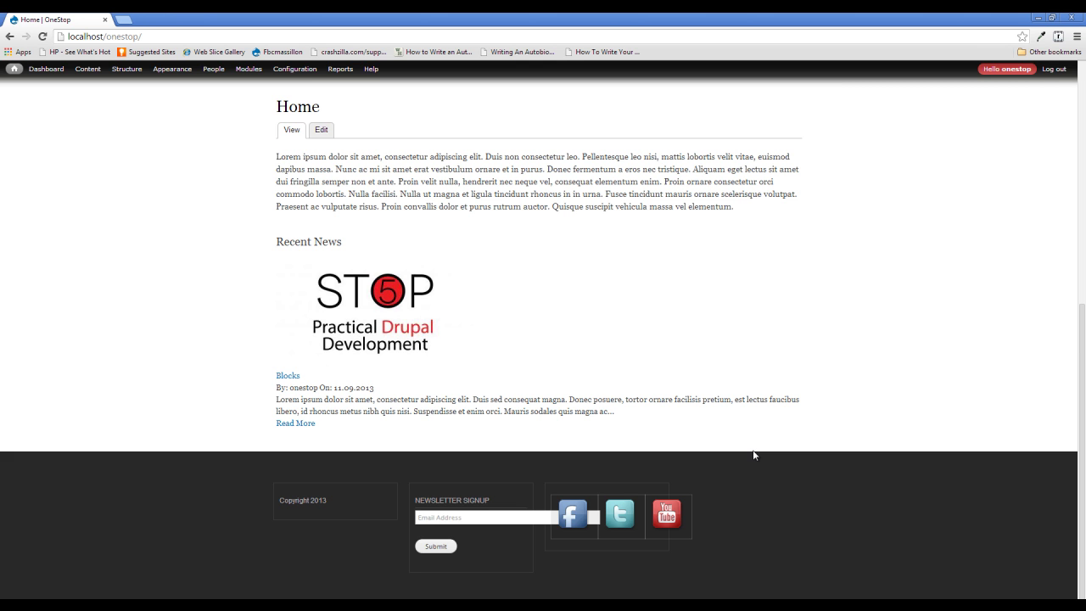
scroll(754, 456, up, 5)
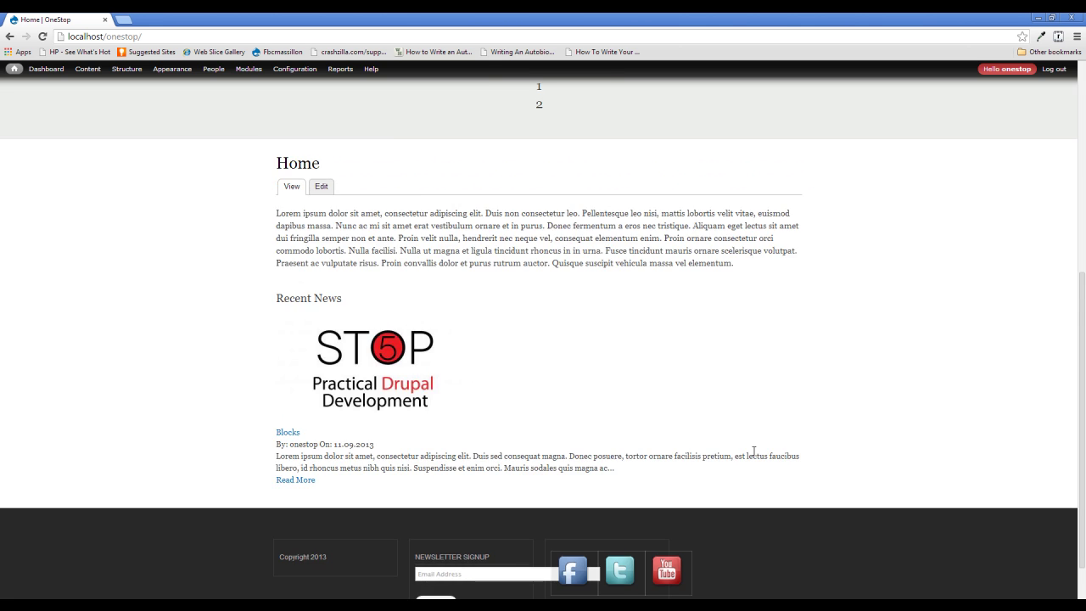